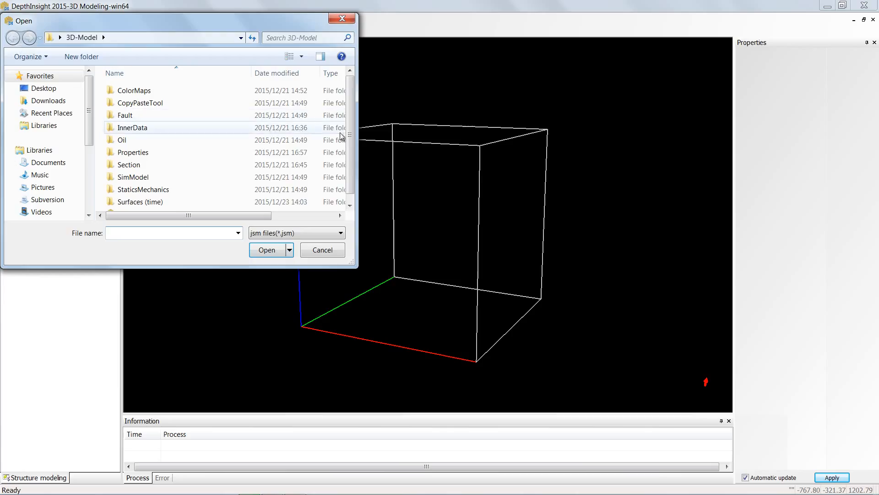
Open the model file Velocity model.jsm from the 3D-Model folder
{"action": "scroll", "coordinate": [199, 197], "scroll_direction": "down", "scroll_amount": 1}
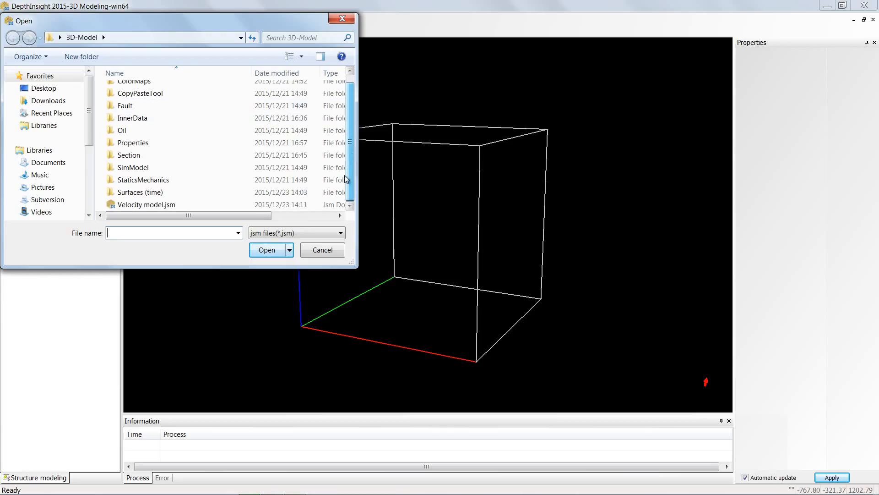
{"action": "left_click", "coordinate": [158, 204]}
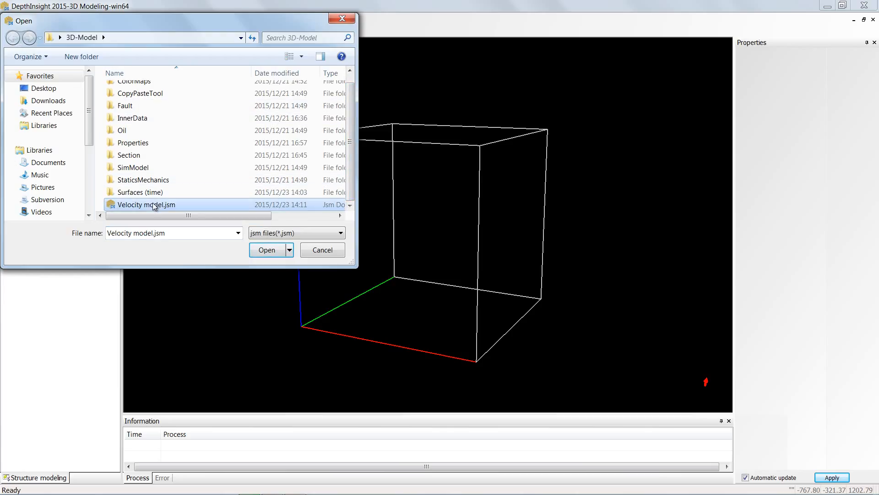
{"action": "left_click", "coordinate": [265, 250]}
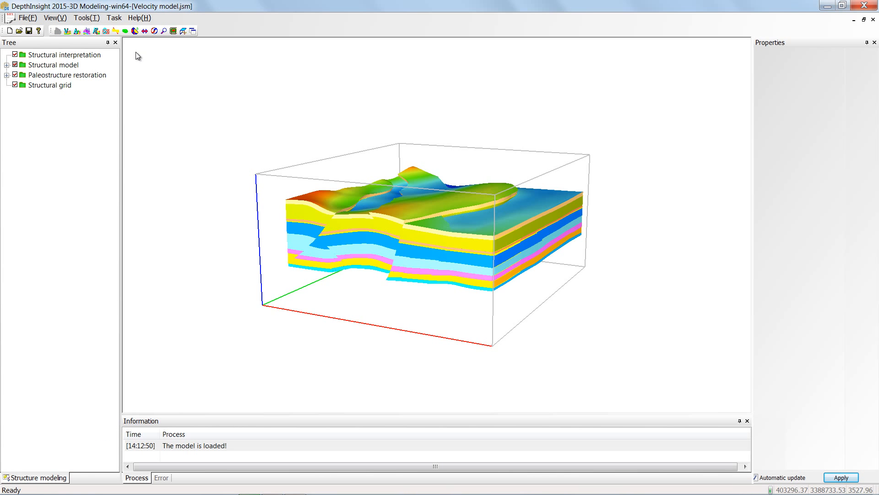
Expand the structural model and its horizons, and set the structural model's domain to Time
{"action": "left_click", "coordinate": [135, 31]}
{"action": "left_click_drag", "start_coordinate": [378, 178], "coordinate": [404, 153]}
{"action": "left_click", "coordinate": [164, 31]}
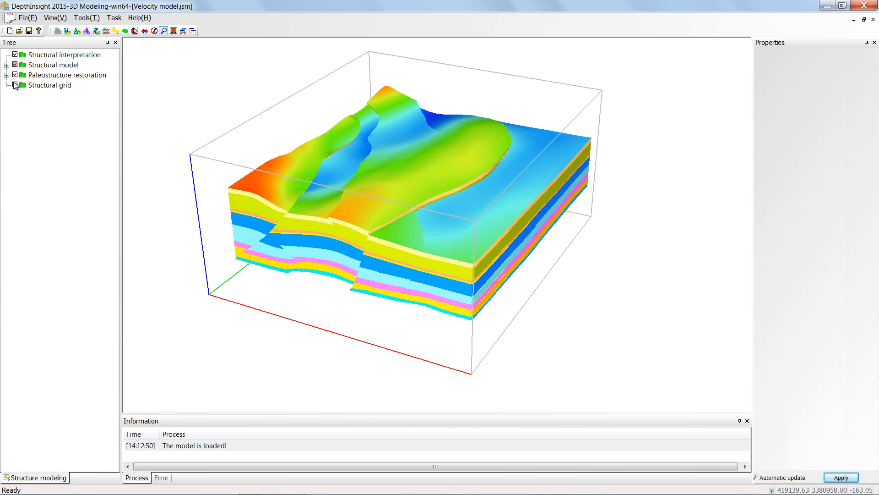
{"action": "left_click", "coordinate": [6, 66]}
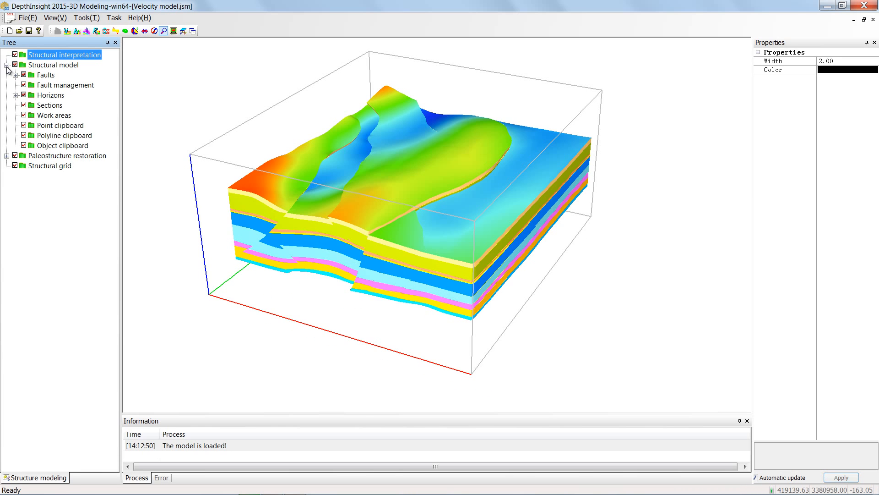
{"action": "left_click", "coordinate": [15, 95]}
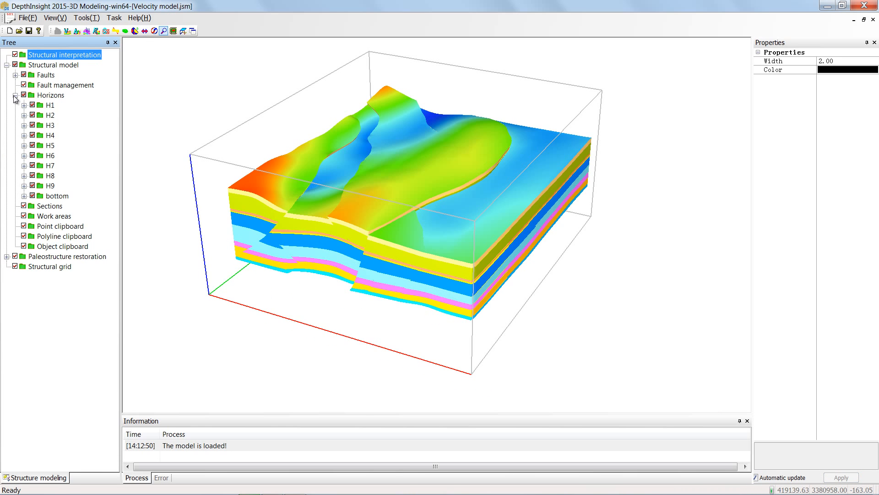
{"action": "left_click", "coordinate": [50, 66]}
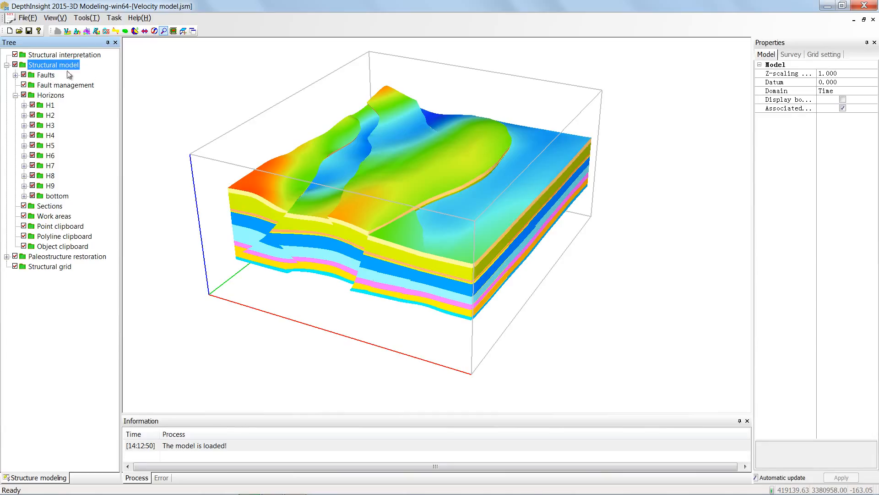
{"action": "left_click", "coordinate": [875, 96]}
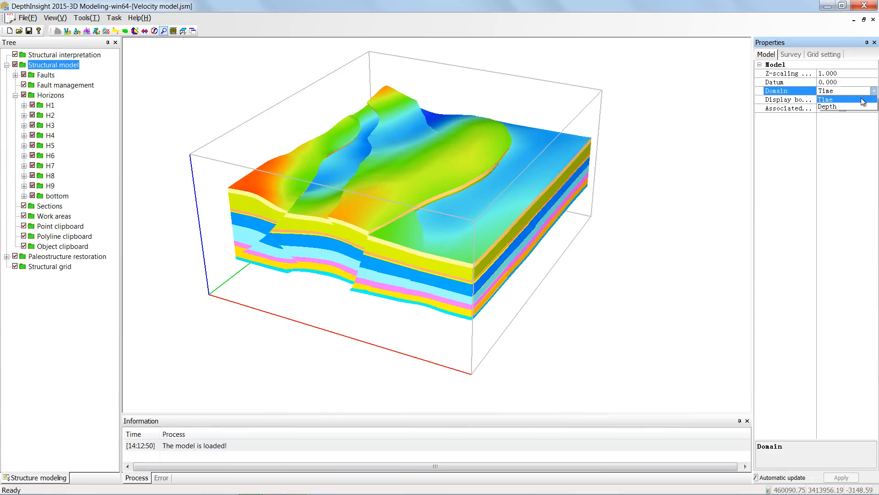
{"action": "left_click", "coordinate": [863, 101]}
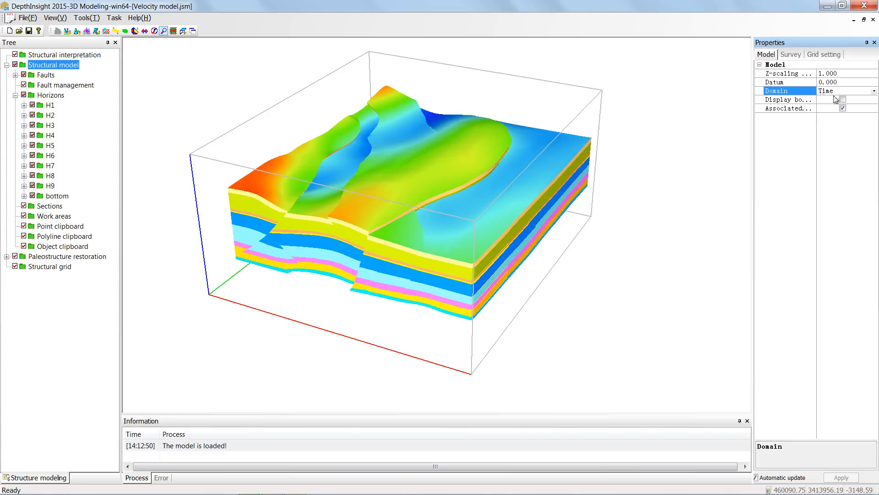
Set the structural model's datum to 600
{"action": "left_click", "coordinate": [799, 82]}
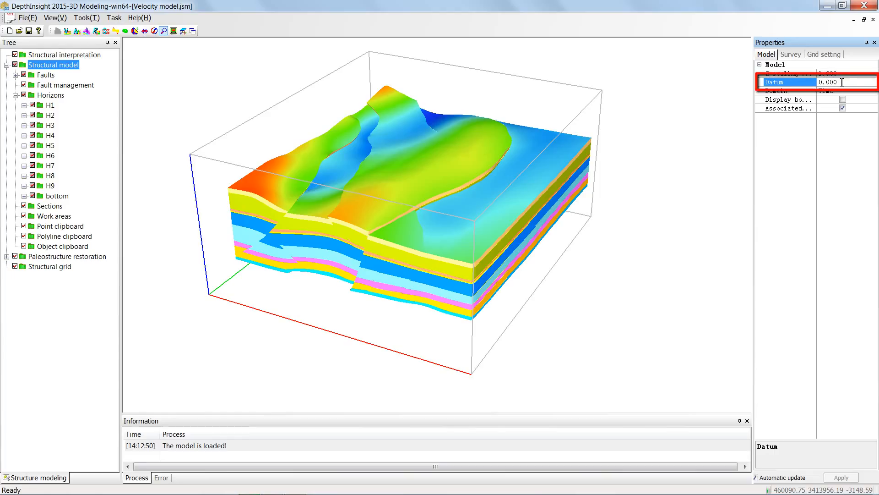
{"action": "left_click_drag", "start_coordinate": [841, 82], "coordinate": [821, 85]}
{"action": "type", "text": "600"}
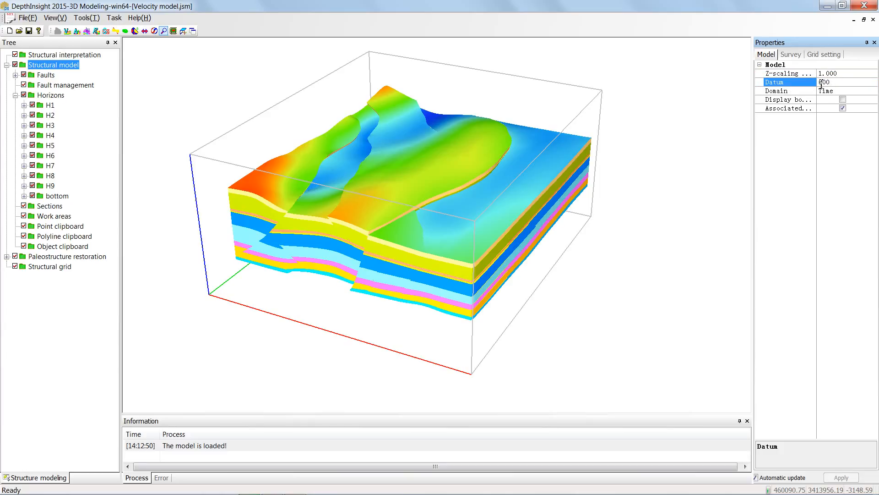
{"action": "key", "text": "Return"}
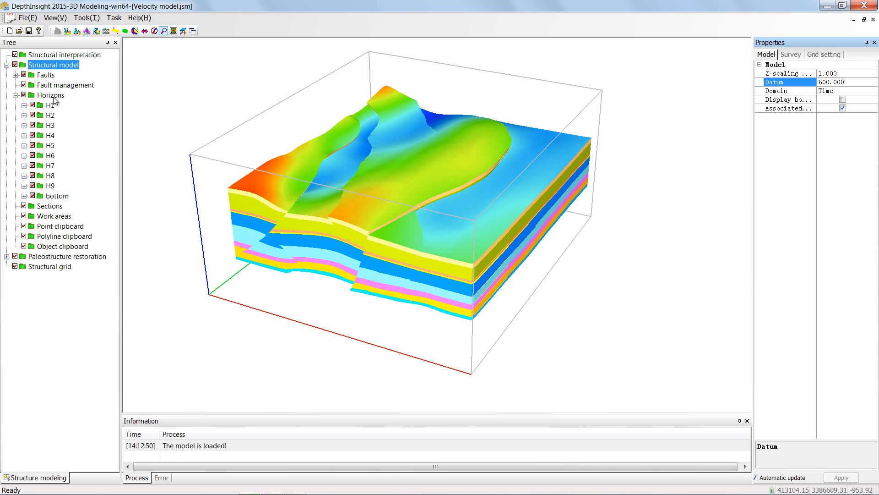
Create a new horizontal surface among the structural model's horizons
{"action": "left_click", "coordinate": [53, 97]}
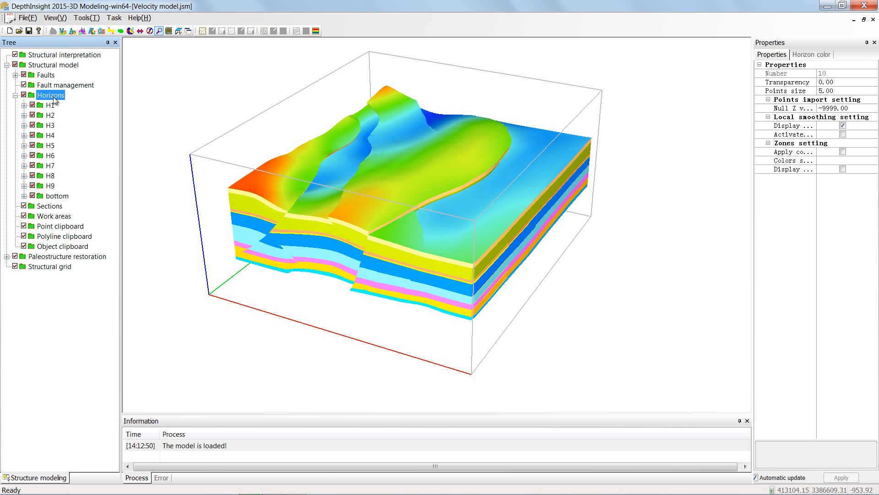
{"action": "right_click", "coordinate": [53, 97]}
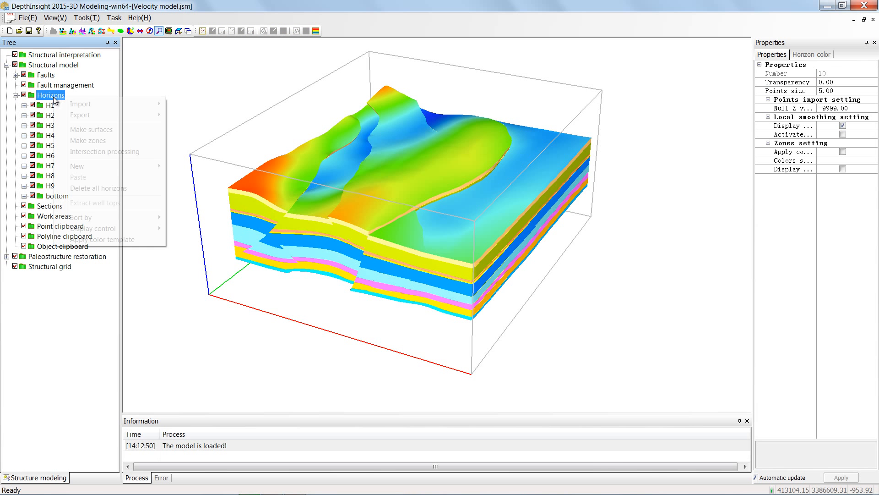
{"action": "mouse_move", "coordinate": [82, 167]}
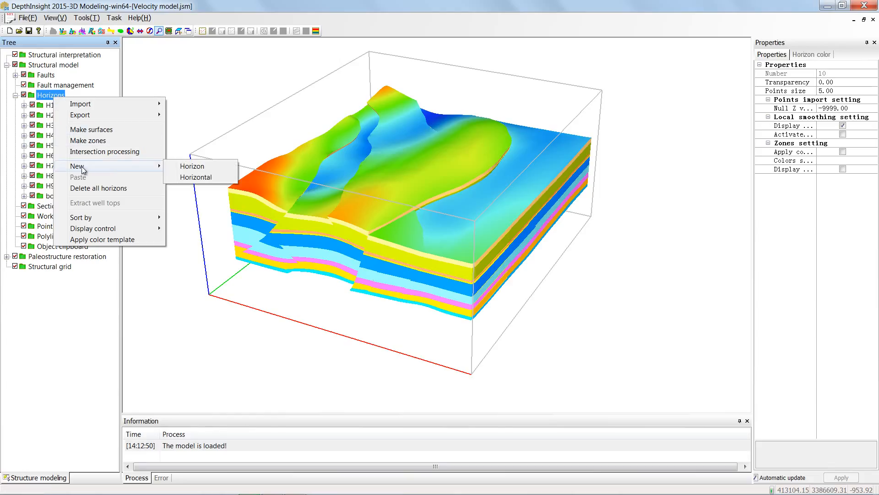
{"action": "left_click", "coordinate": [193, 179]}
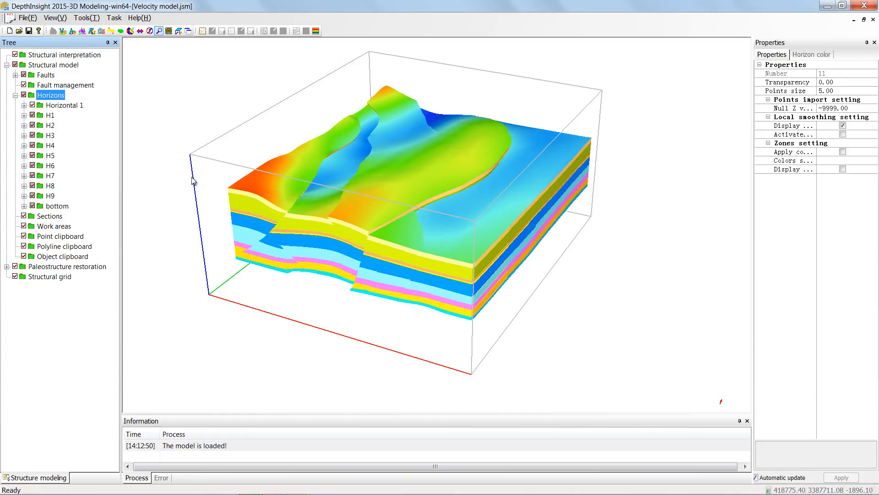
Rename the new horizontal horizon as Top
{"action": "left_click", "coordinate": [67, 108]}
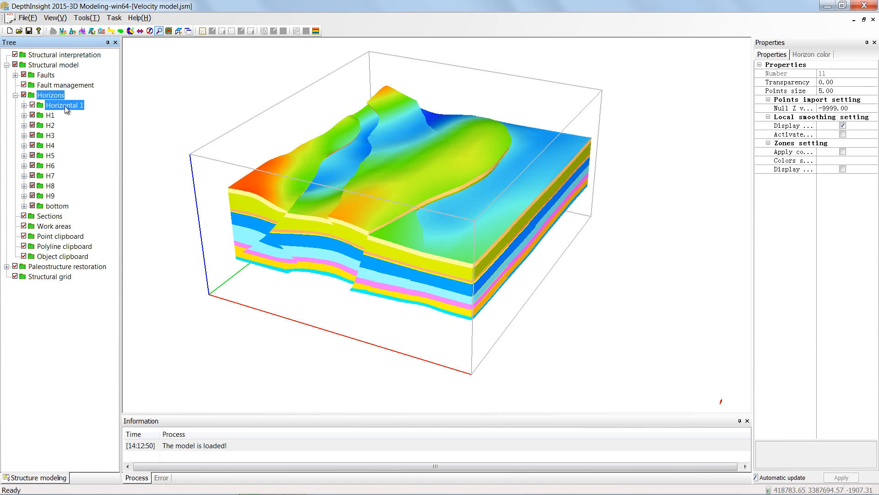
{"action": "left_click", "coordinate": [861, 61]}
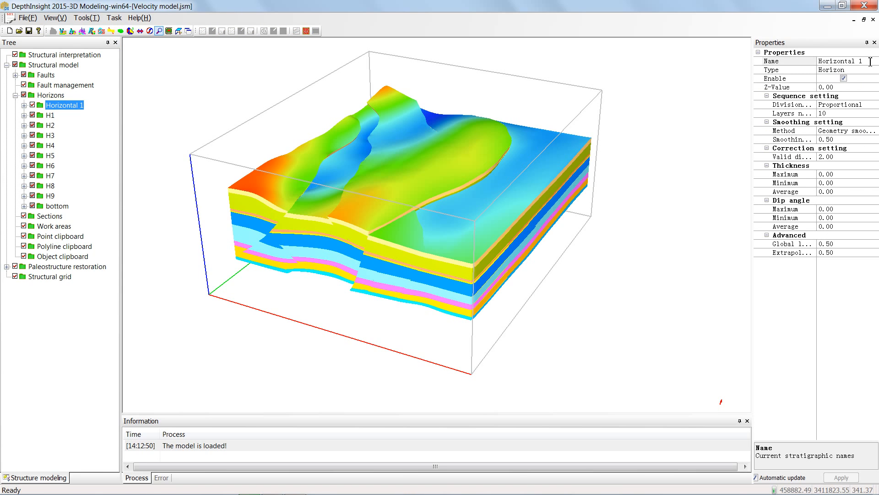
{"action": "left_click_drag", "start_coordinate": [865, 61], "coordinate": [821, 62]}
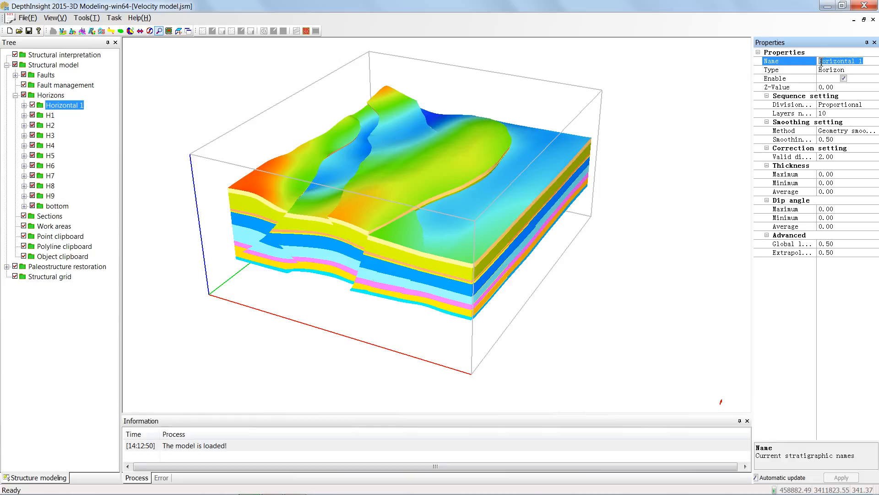
{"action": "key", "text": "BackSpace"}
{"action": "type", "text": "Top"}
Set the Z-value of the Top horizon to 0
{"action": "left_click", "coordinate": [838, 88]}
{"action": "left_click_drag", "start_coordinate": [841, 88], "coordinate": [815, 89]}
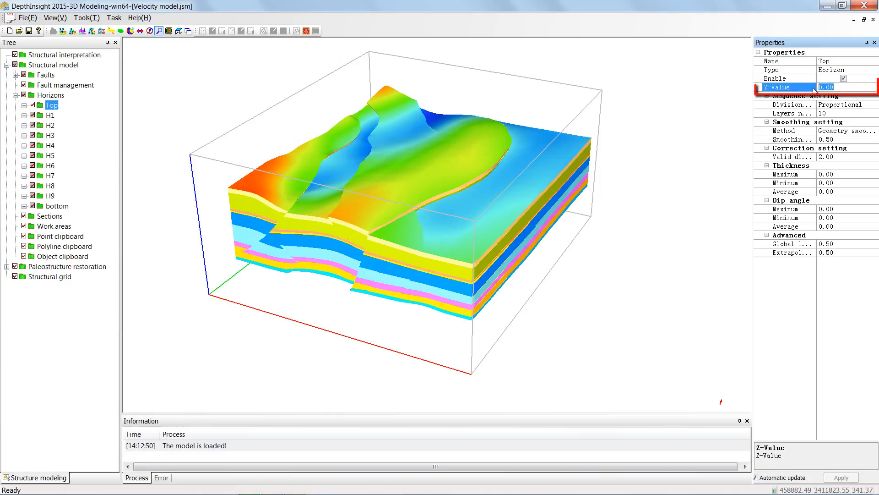
{"action": "type", "text": "0"}
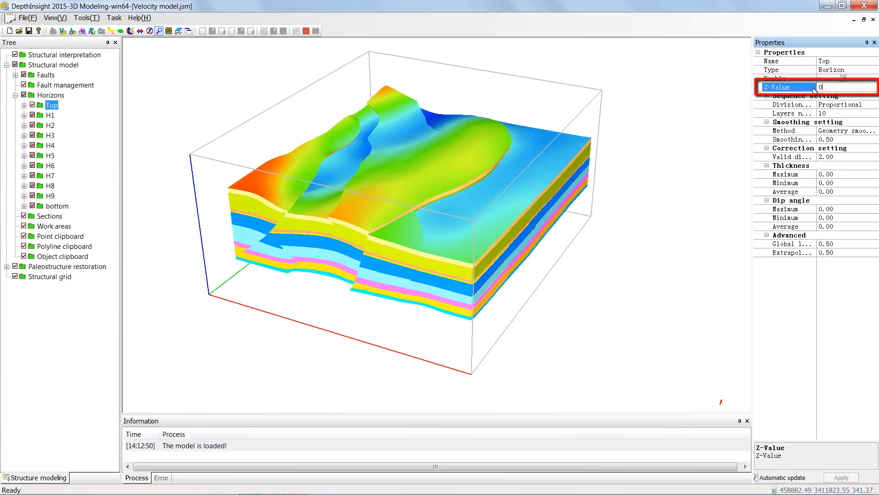
{"action": "key", "text": "Return"}
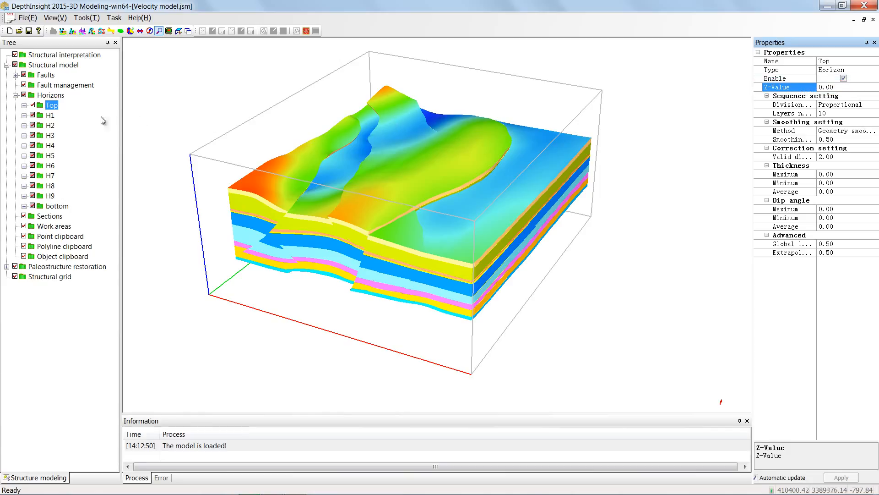
Make the surfaces of all horizons and build the zones between them
{"action": "left_click", "coordinate": [60, 97]}
{"action": "right_click", "coordinate": [60, 98]}
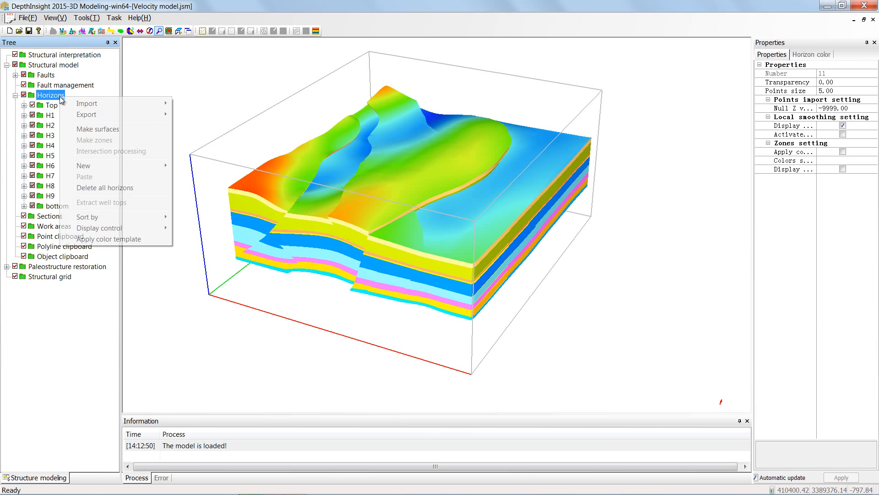
{"action": "left_click", "coordinate": [87, 131]}
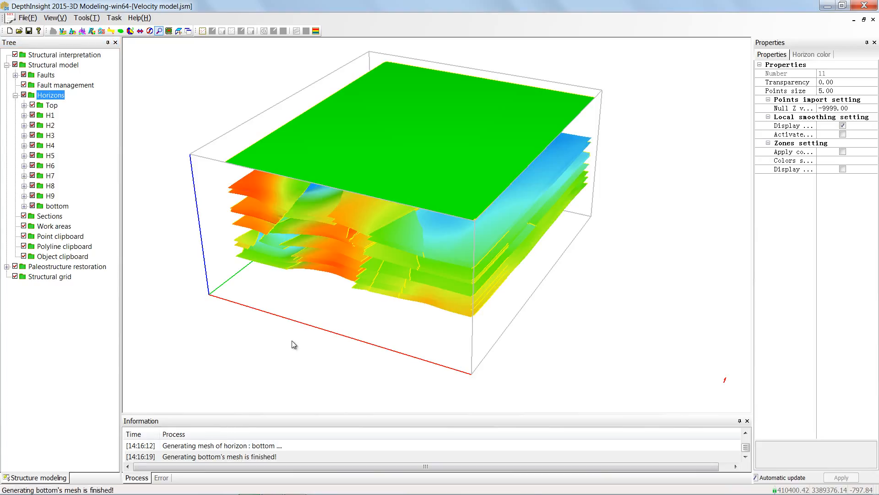
{"action": "right_click", "coordinate": [50, 96]}
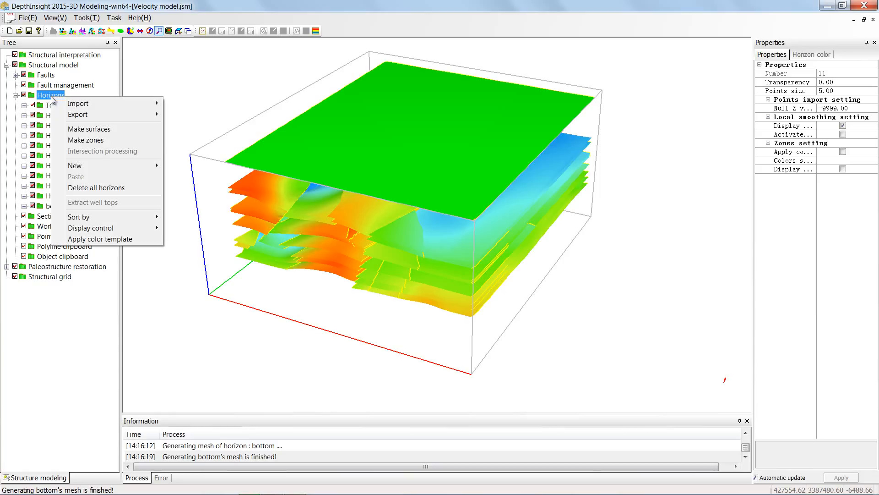
{"action": "left_click", "coordinate": [67, 140]}
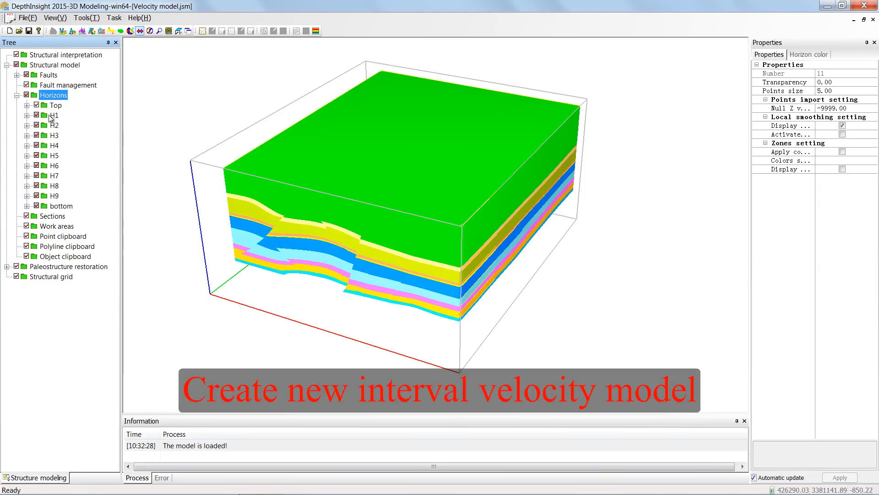
Hide all horizons, switch to velocity modeling and start a new interval velocity model
{"action": "left_click", "coordinate": [27, 95]}
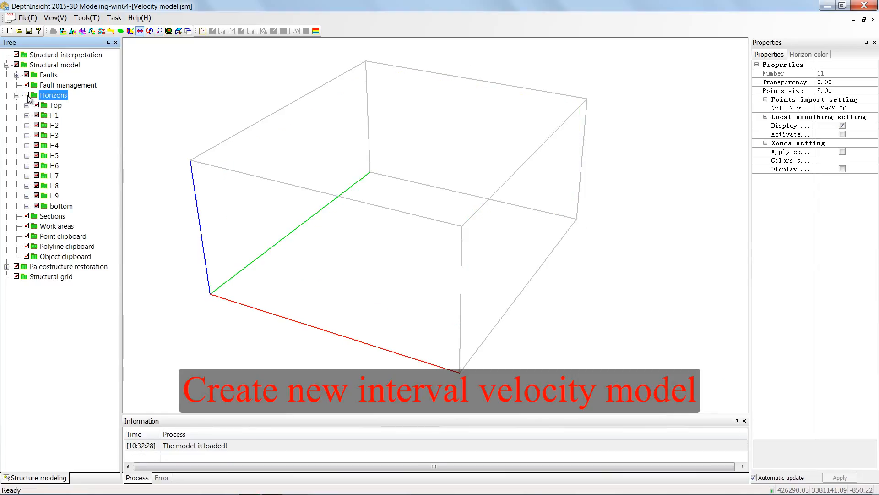
{"action": "left_click", "coordinate": [62, 32]}
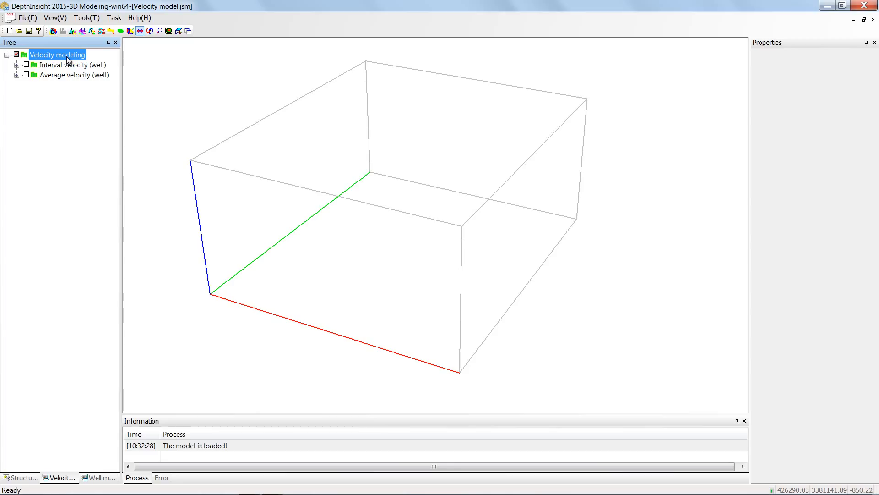
{"action": "right_click", "coordinate": [67, 57]}
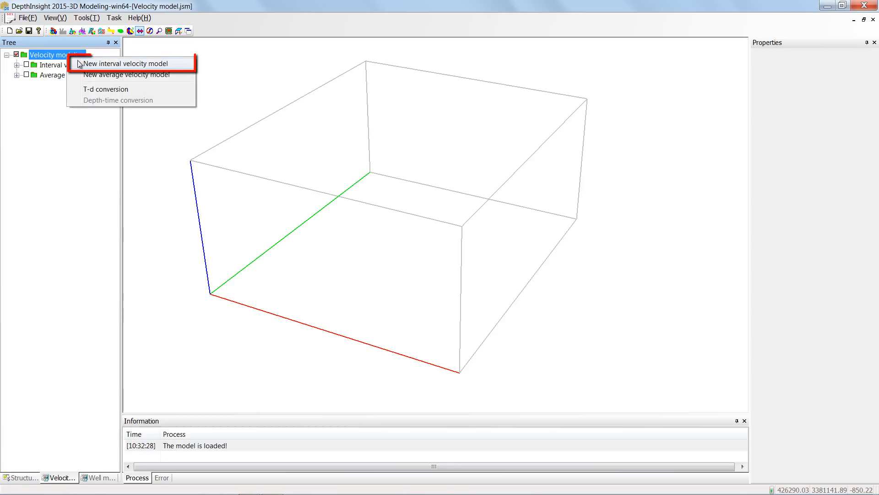
{"action": "left_click", "coordinate": [183, 69]}
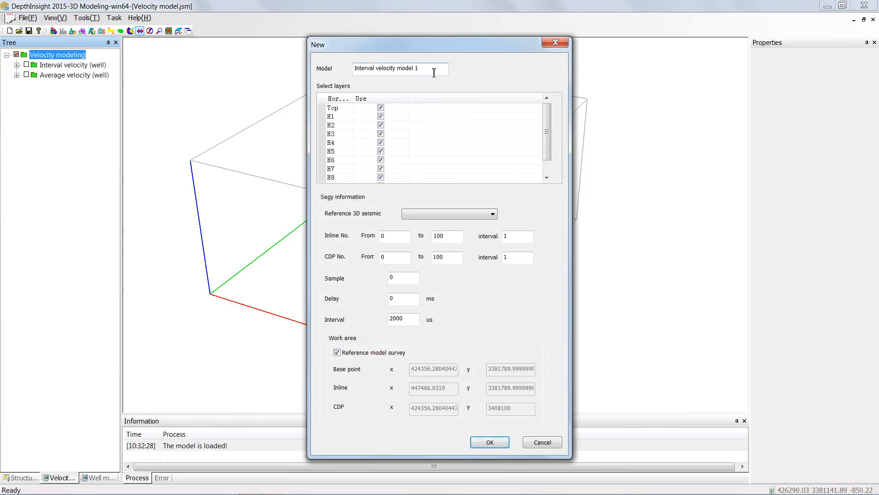
Name the new model Interval velocity (spectrum) and widen the Horizon column in its layer list
{"action": "left_click_drag", "start_coordinate": [417, 68], "coordinate": [354, 68]}
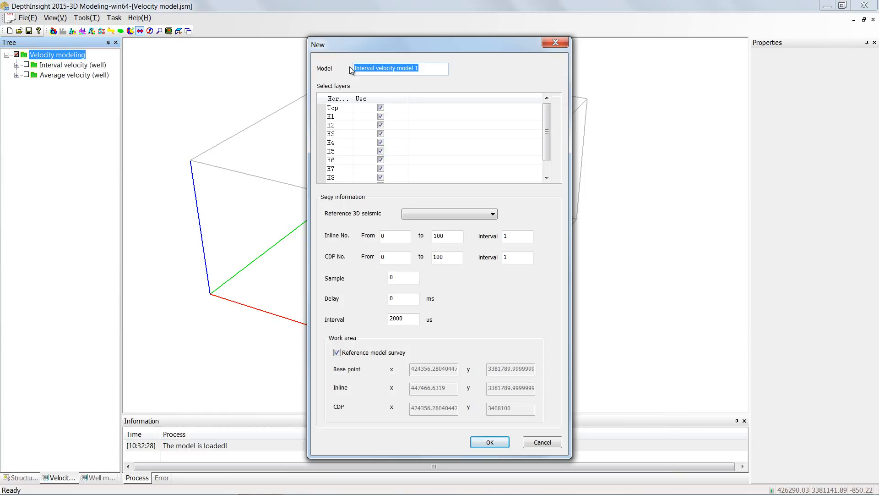
{"action": "key", "text": "BackSpace"}
{"action": "type", "text": "Interval velocity (spectrum)"}
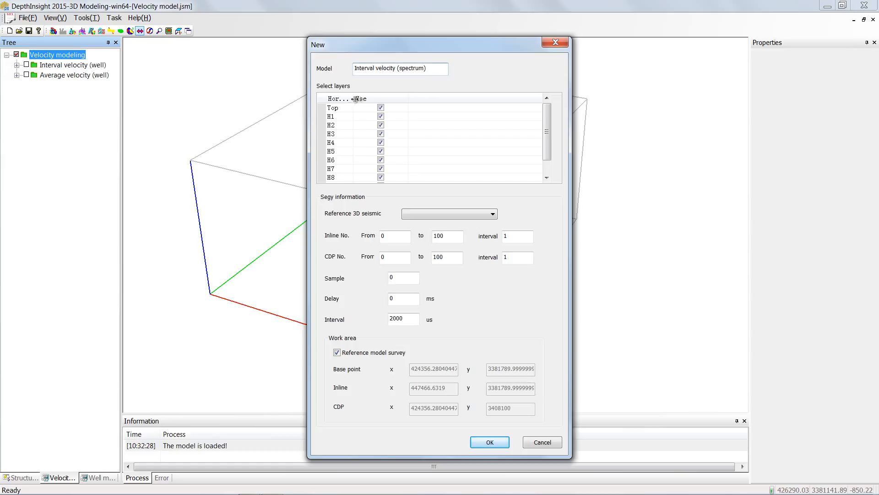
{"action": "left_click_drag", "start_coordinate": [355, 99], "coordinate": [362, 99]}
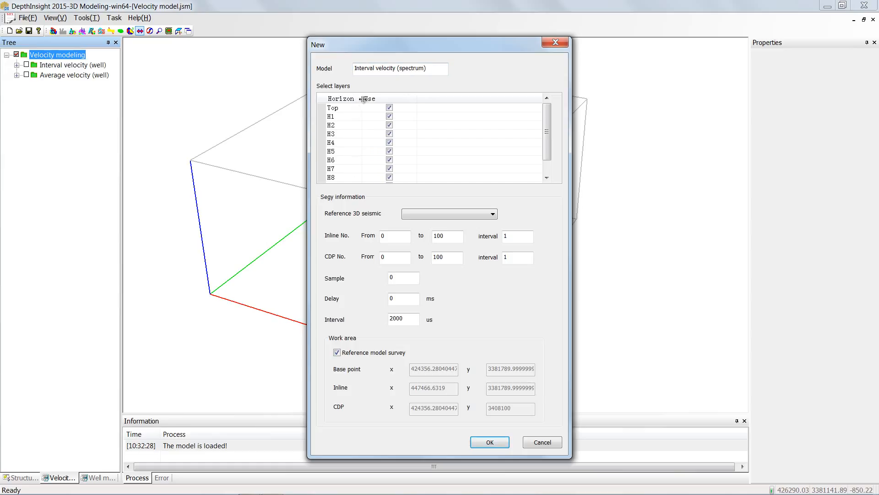
{"action": "left_click", "coordinate": [390, 120]}
Set the inline numbers from 201 to 400 and the CDP numbers from 101 to 300
{"action": "left_click", "coordinate": [391, 235]}
{"action": "left_click_drag", "start_coordinate": [391, 236], "coordinate": [380, 237]}
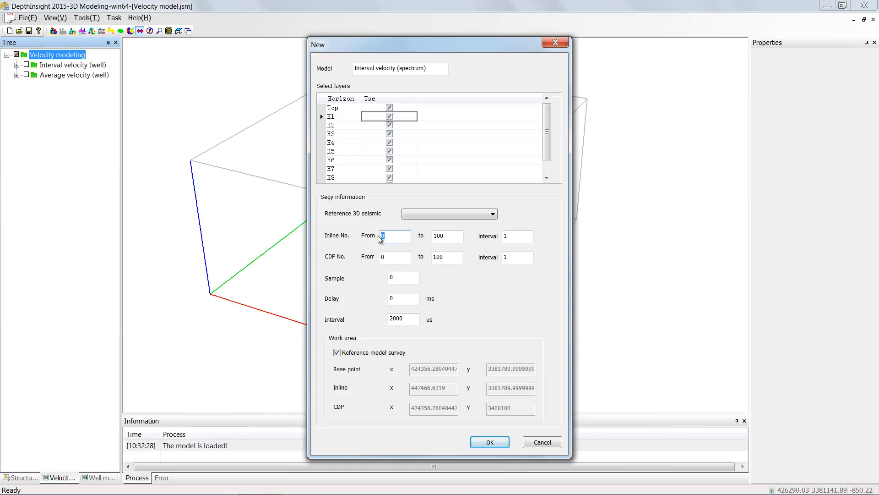
{"action": "type", "text": "201"}
{"action": "left_click_drag", "start_coordinate": [449, 236], "coordinate": [432, 239]}
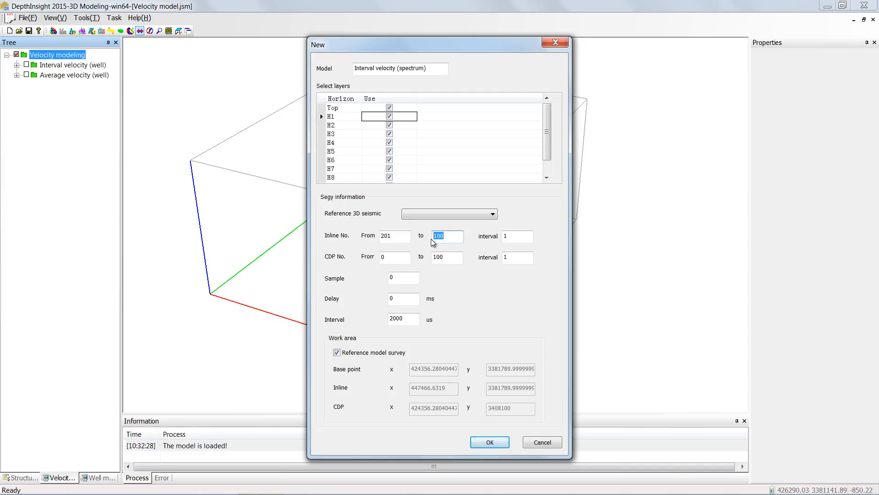
{"action": "type", "text": "400"}
{"action": "left_click_drag", "start_coordinate": [403, 255], "coordinate": [381, 259]}
{"action": "type", "text": "101"}
{"action": "left_click_drag", "start_coordinate": [453, 258], "coordinate": [433, 264]}
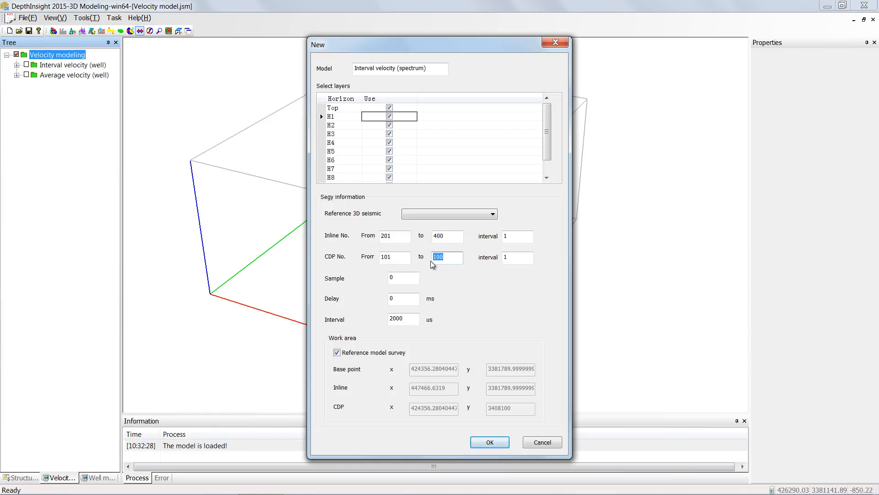
{"action": "type", "text": "300"}
Set the Sample value in the new model's Segy information to 1750
{"action": "left_click_drag", "start_coordinate": [401, 277], "coordinate": [383, 279]}
{"action": "type", "text": "1750"}
{"action": "left_click", "coordinate": [402, 299]}
{"action": "left_click", "coordinate": [406, 317]}
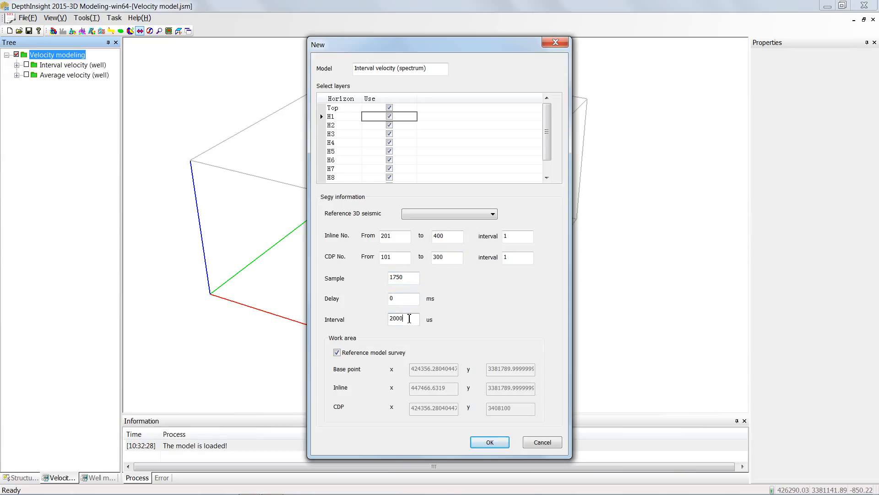
Turn off the reference model survey and set the work area's base point to x 447405, y 3381791
{"action": "left_click", "coordinate": [338, 353]}
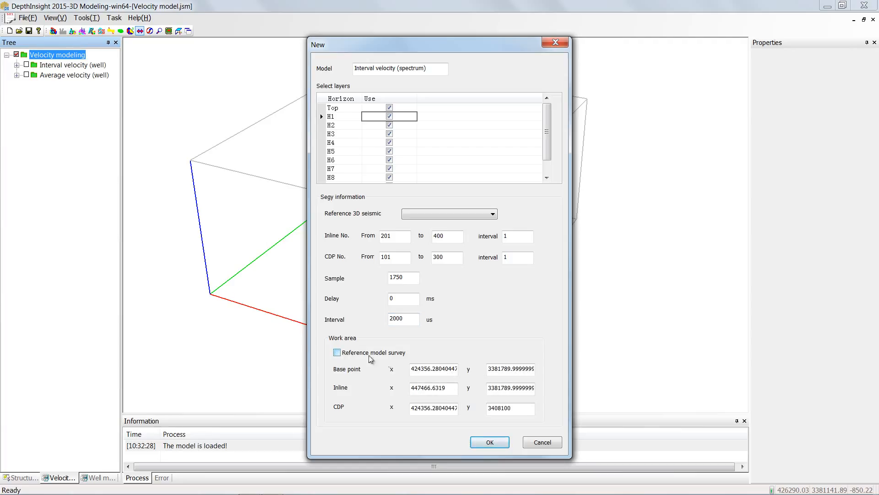
{"action": "left_click_drag", "start_coordinate": [412, 369], "coordinate": [465, 374]}
{"action": "type", "text": "44"}
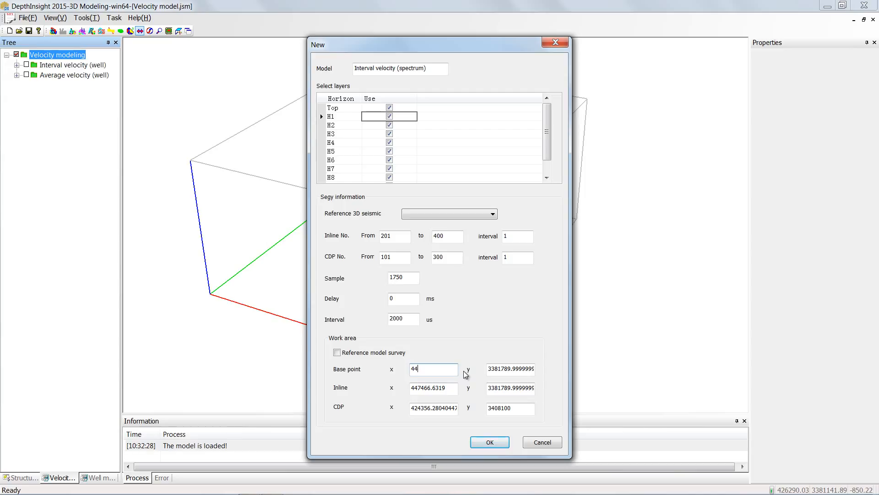
{"action": "type", "text": "7405"}
{"action": "left_click_drag", "start_coordinate": [488, 370], "coordinate": [547, 373]}
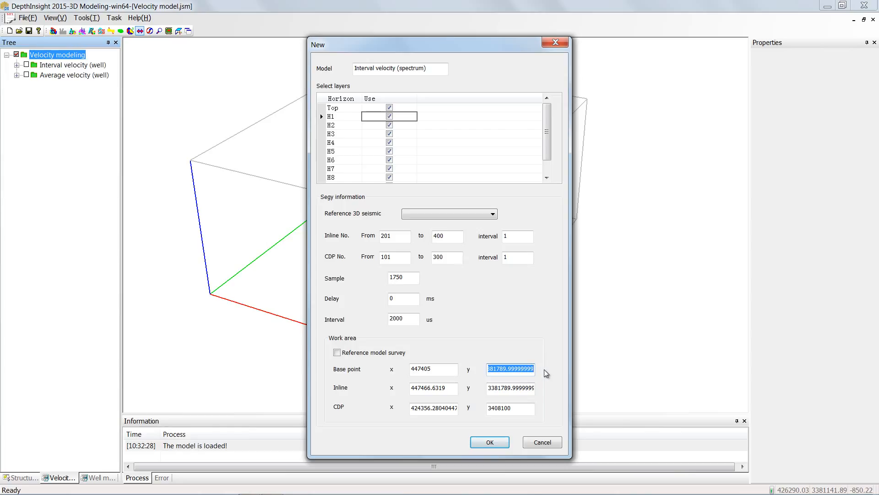
{"action": "type", "text": "3381791"}
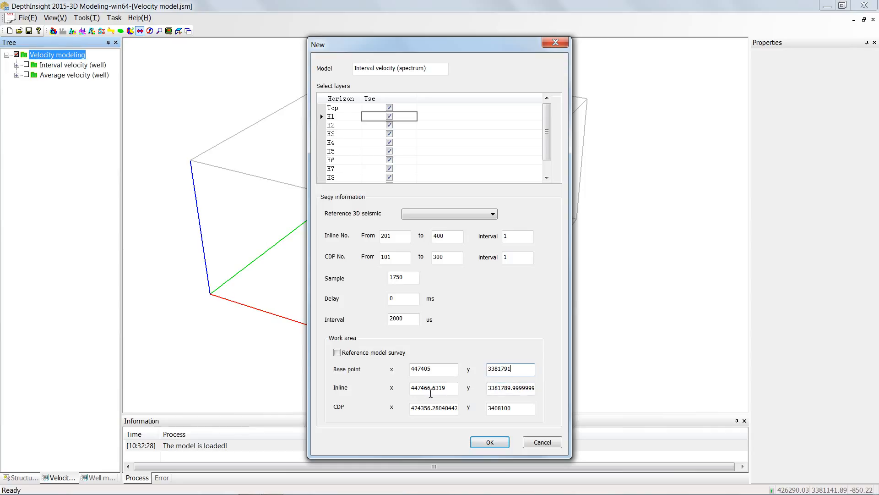
Set the work area's Inline point to x 427328, y 3381799
{"action": "left_click_drag", "start_coordinate": [411, 389], "coordinate": [457, 389]}
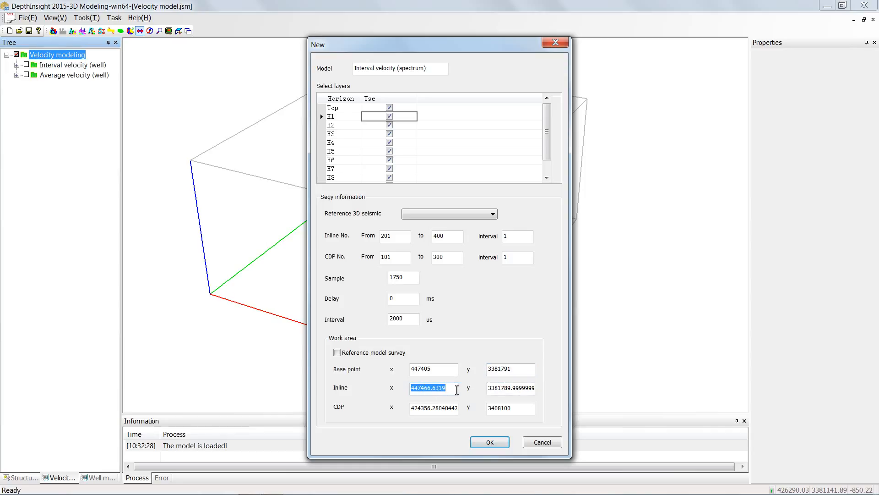
{"action": "type", "text": "4273"}
{"action": "type", "text": "28"}
{"action": "left_click_drag", "start_coordinate": [488, 388], "coordinate": [551, 389]}
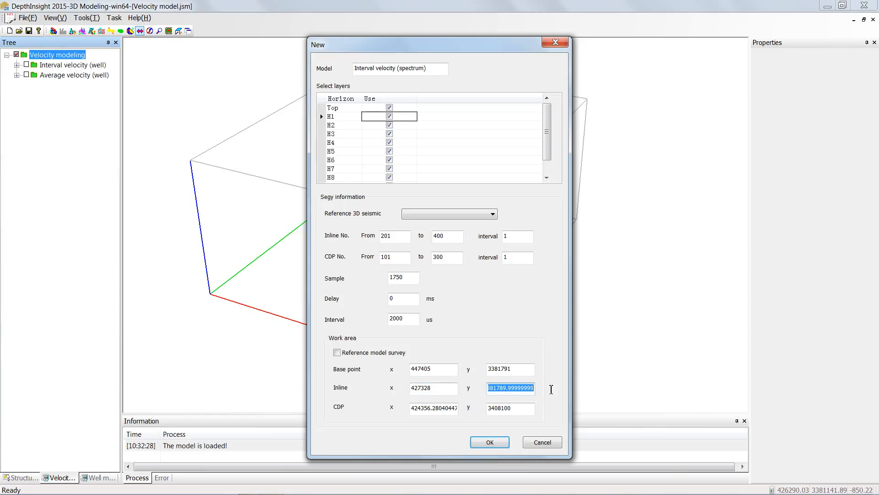
{"action": "type", "text": "33"}
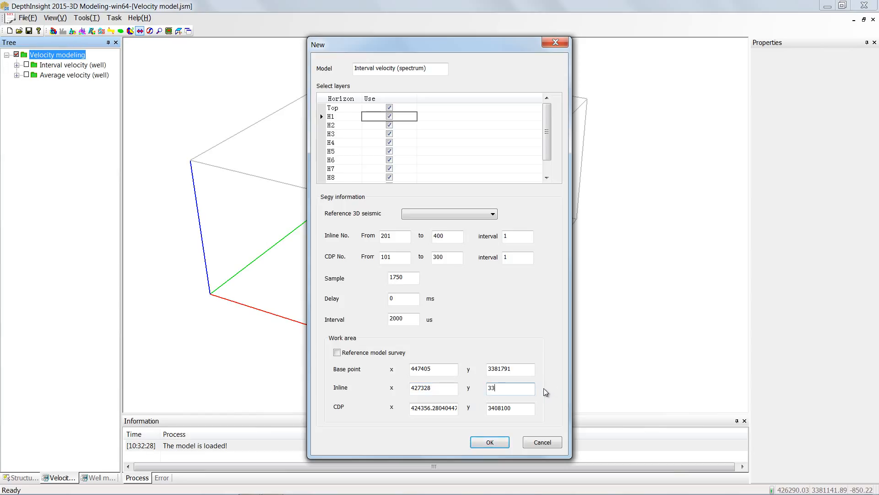
{"action": "type", "text": "81799"}
Set the work area's CDP point to x 447416, y 3406365 and create the velocity model
{"action": "left_click_drag", "start_coordinate": [414, 409], "coordinate": [490, 413]}
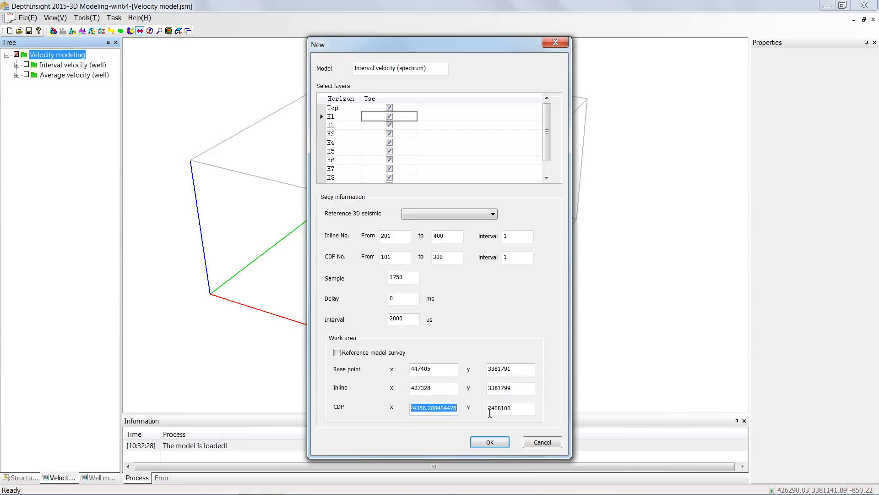
{"action": "key", "text": "BackSpace"}
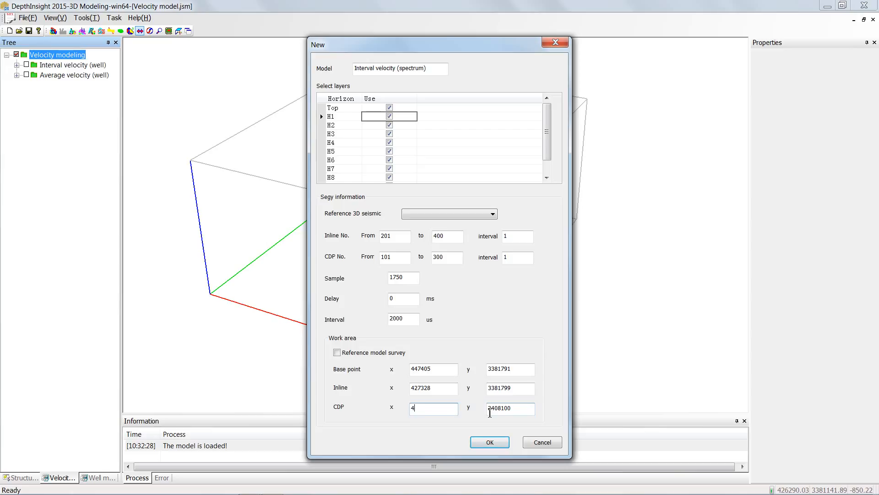
{"action": "type", "text": "47"}
{"action": "type", "text": "4416"}
{"action": "left_click_drag", "start_coordinate": [488, 409], "coordinate": [522, 410]}
{"action": "type", "text": "3406365"}
{"action": "left_click", "coordinate": [490, 443]}
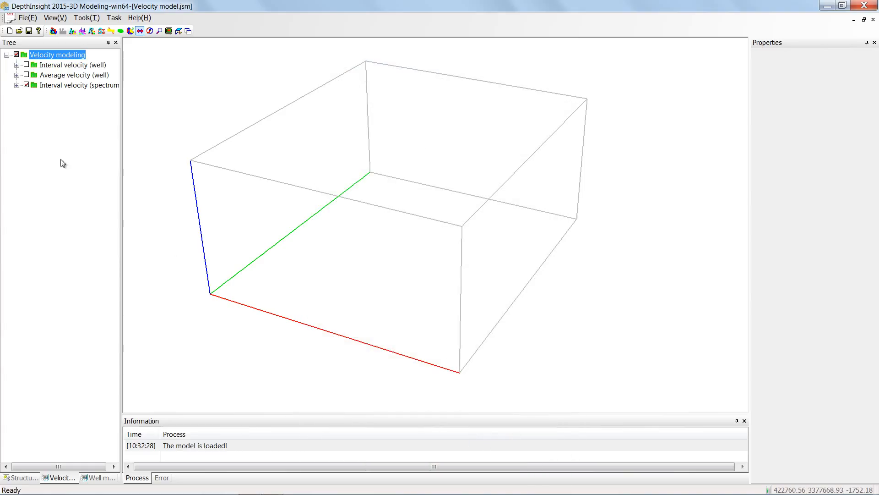
Start a data import for the Interval velocity (spectrum) model, using Maps as the data source with Velocity spectrum
{"action": "left_click", "coordinate": [17, 86]}
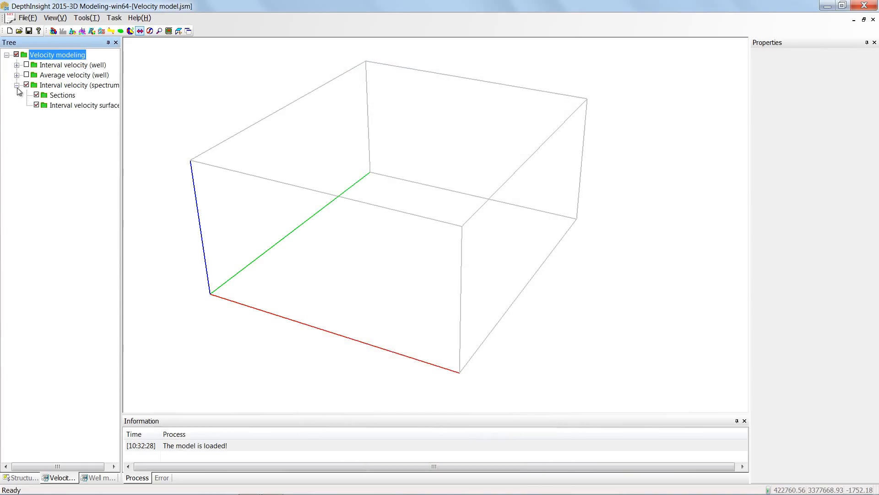
{"action": "left_click", "coordinate": [65, 89]}
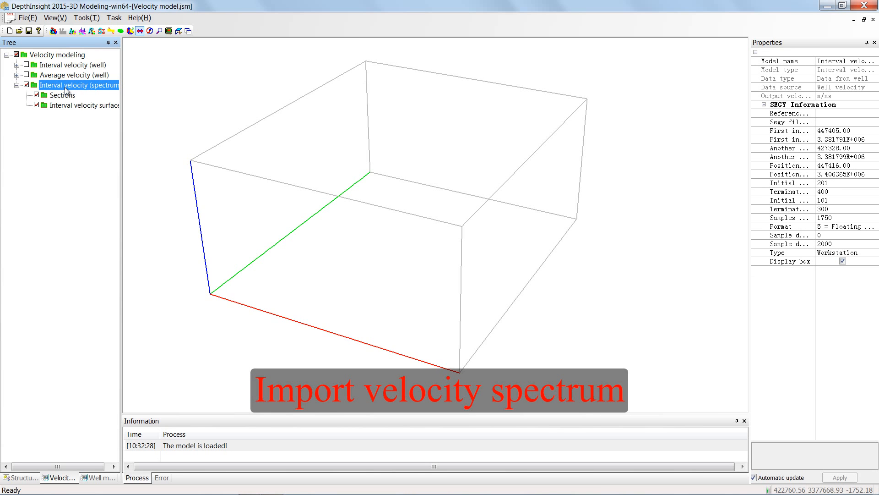
{"action": "right_click", "coordinate": [65, 87]}
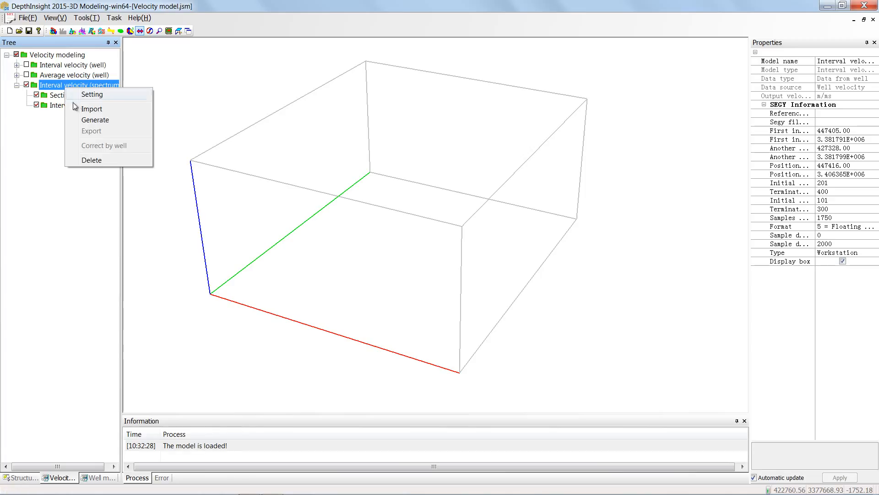
{"action": "left_click", "coordinate": [125, 112]}
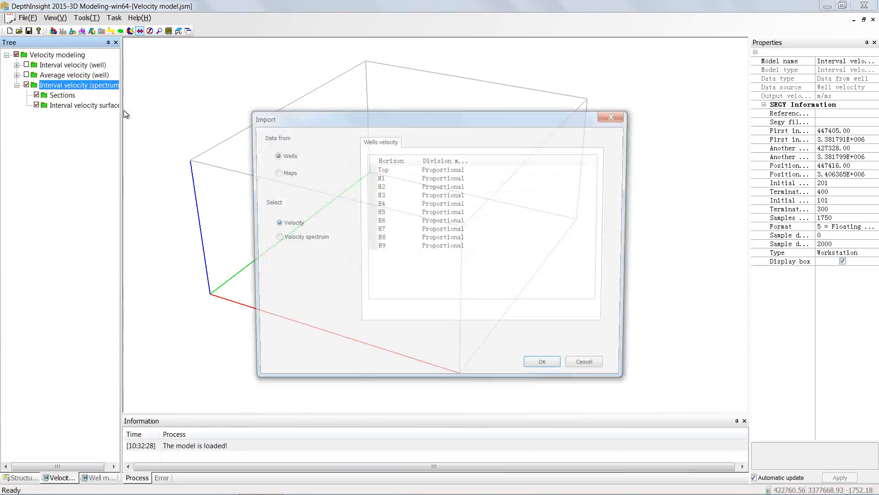
{"action": "left_click", "coordinate": [274, 172]}
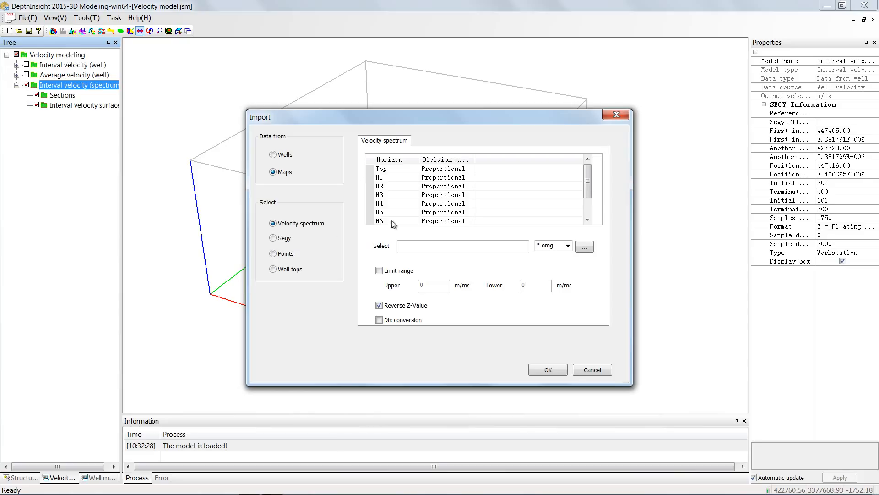
Widen the Division method column and set Follow base for Top, H7, H8 and H9, and Follow top for H1 and H3
{"action": "left_click_drag", "start_coordinate": [476, 159], "coordinate": [488, 160]}
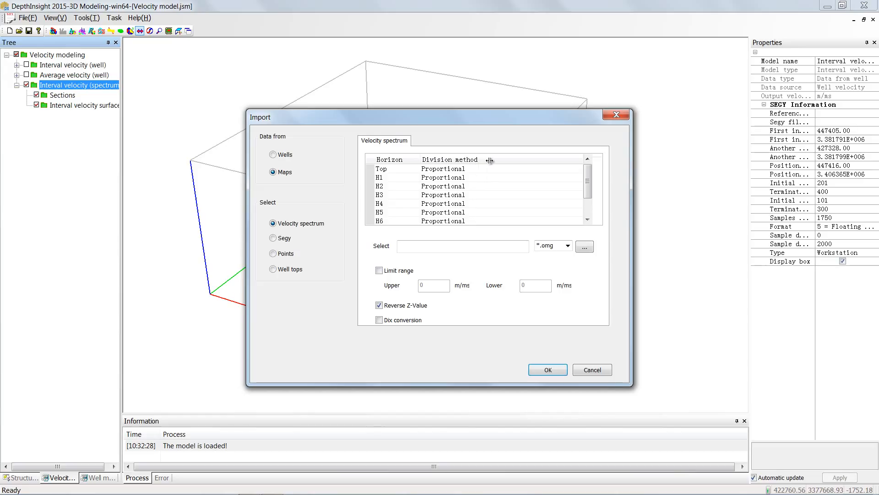
{"action": "left_click", "coordinate": [487, 169]}
{"action": "left_click", "coordinate": [486, 169]}
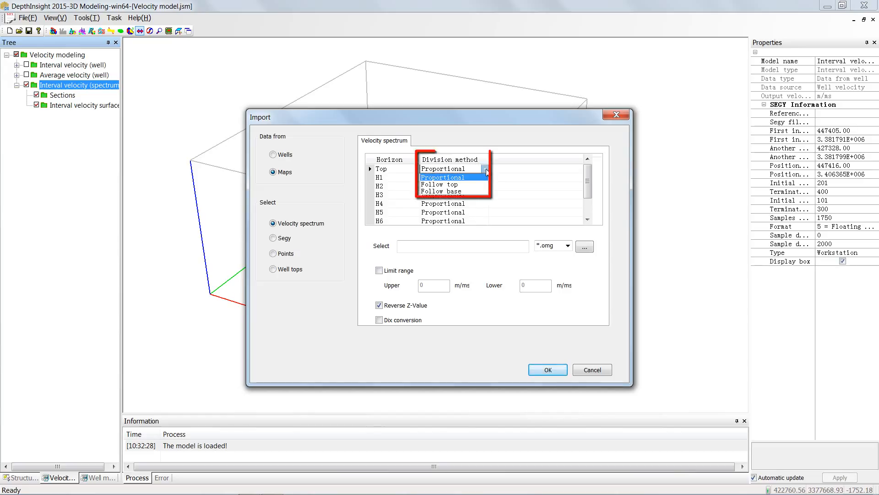
{"action": "left_click", "coordinate": [478, 193]}
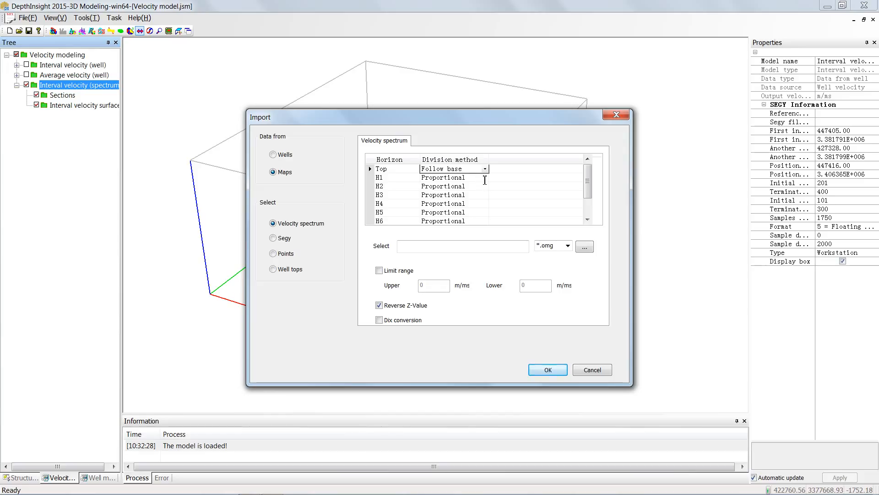
{"action": "left_click", "coordinate": [485, 180]}
{"action": "left_click", "coordinate": [485, 178]}
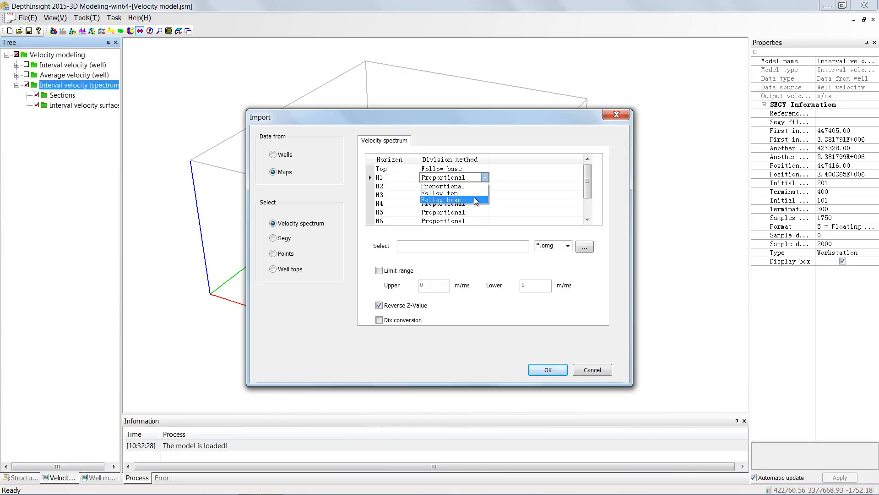
{"action": "left_click", "coordinate": [477, 193]}
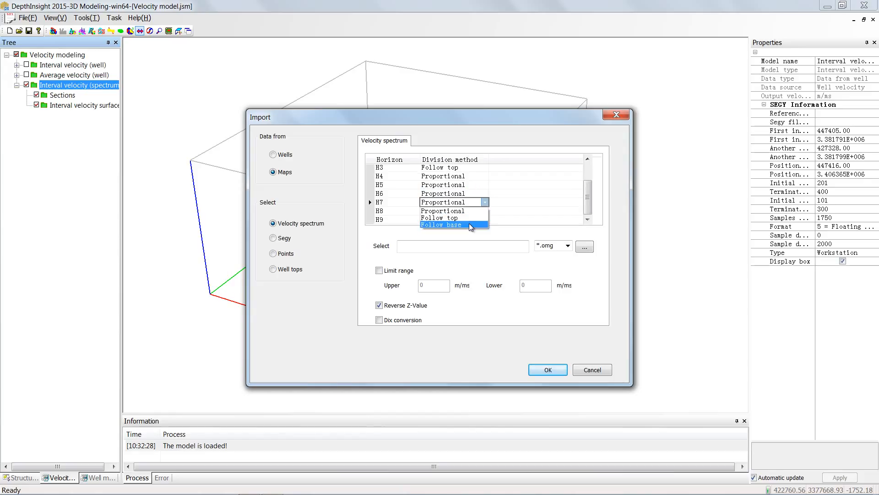
{"action": "left_click", "coordinate": [471, 225]}
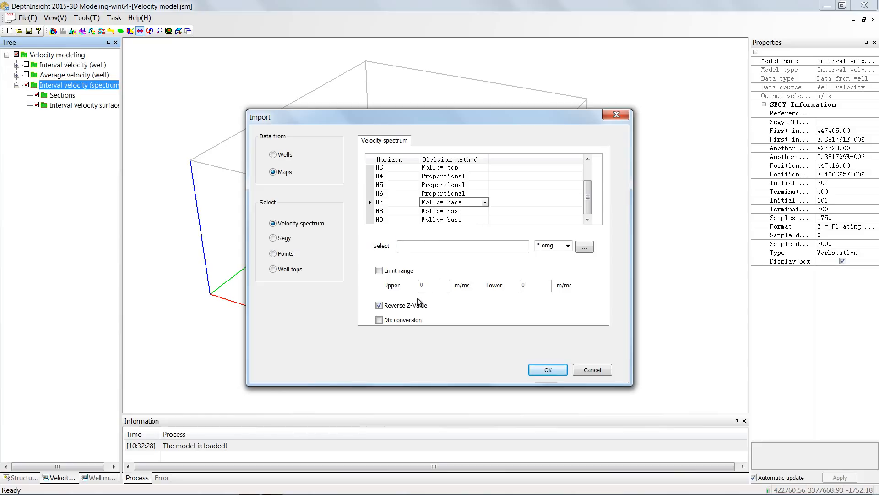
Enable Dix conversion and set the velocity spectrum file format to *.avf
{"action": "left_click", "coordinate": [380, 321]}
{"action": "left_click", "coordinate": [567, 246]}
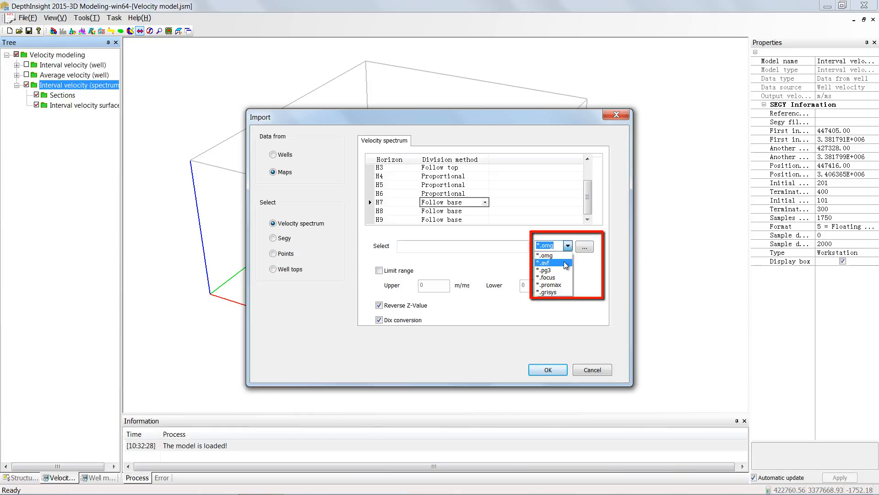
{"action": "left_click", "coordinate": [566, 263]}
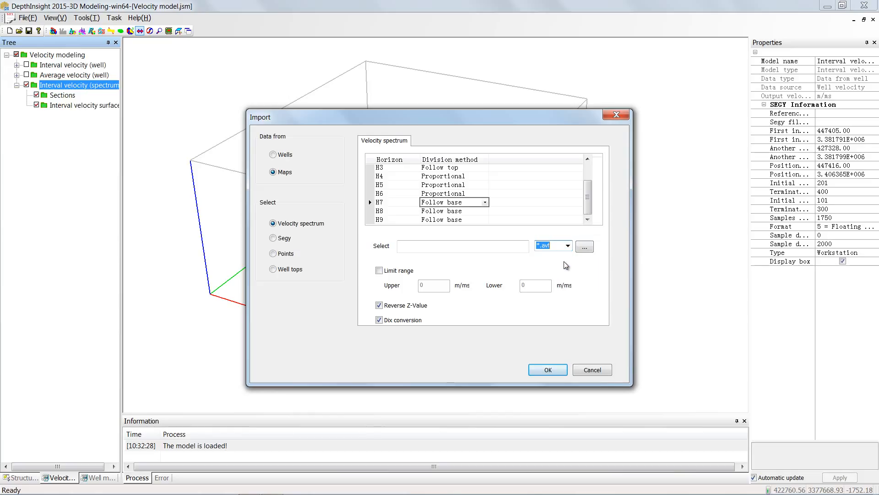
Select Spectrum.avf from the Well folder on the Desktop and import it into the model
{"action": "left_click", "coordinate": [585, 247]}
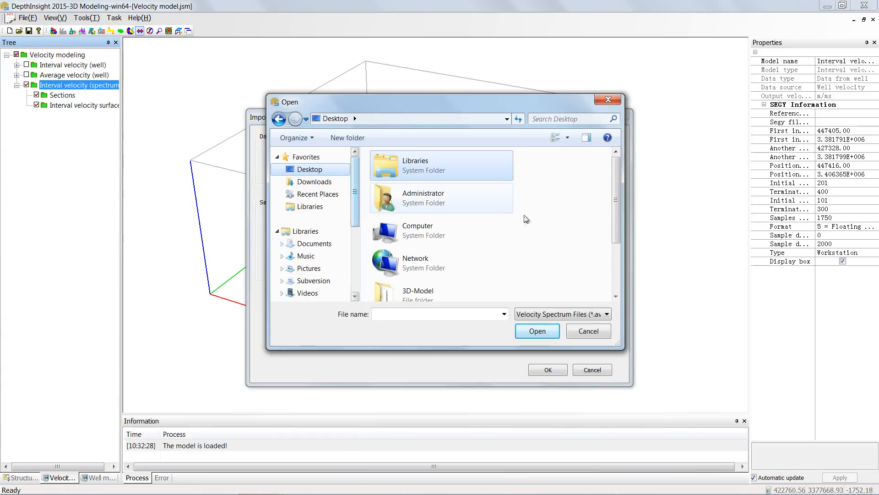
{"action": "scroll", "coordinate": [441, 287], "scroll_direction": "down", "scroll_amount": 2}
{"action": "double_click", "coordinate": [441, 282]}
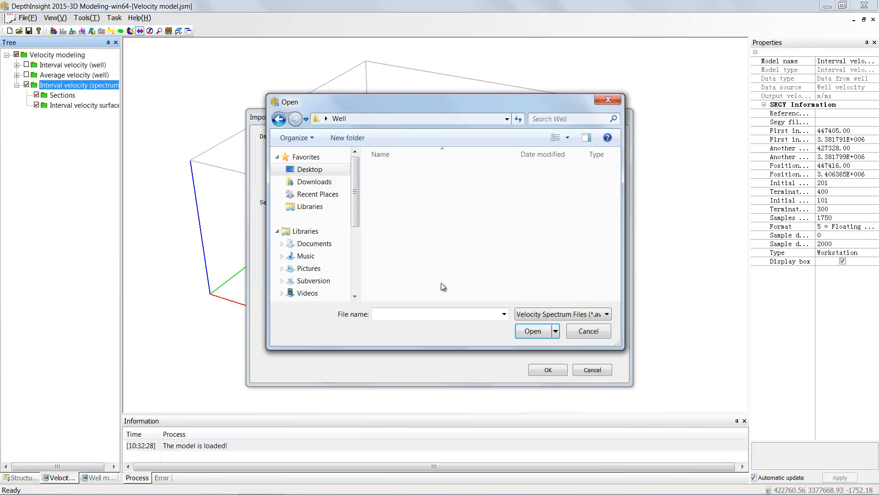
{"action": "left_click", "coordinate": [407, 225]}
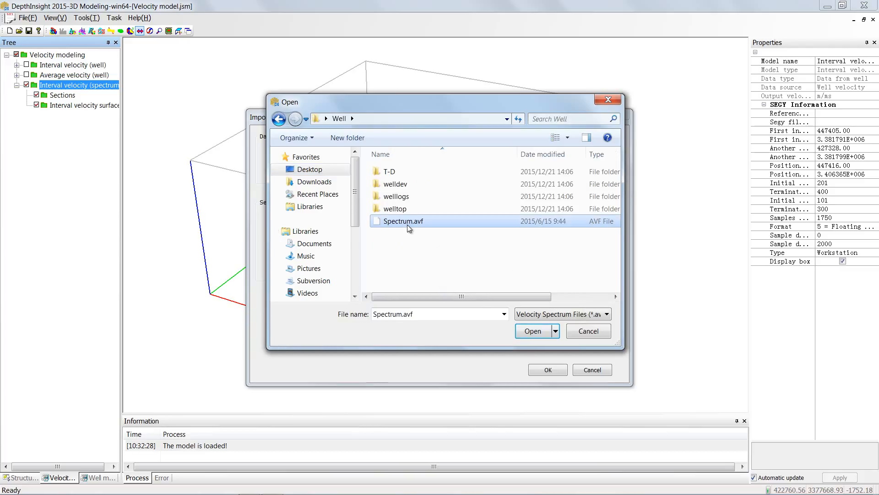
{"action": "left_click", "coordinate": [534, 332]}
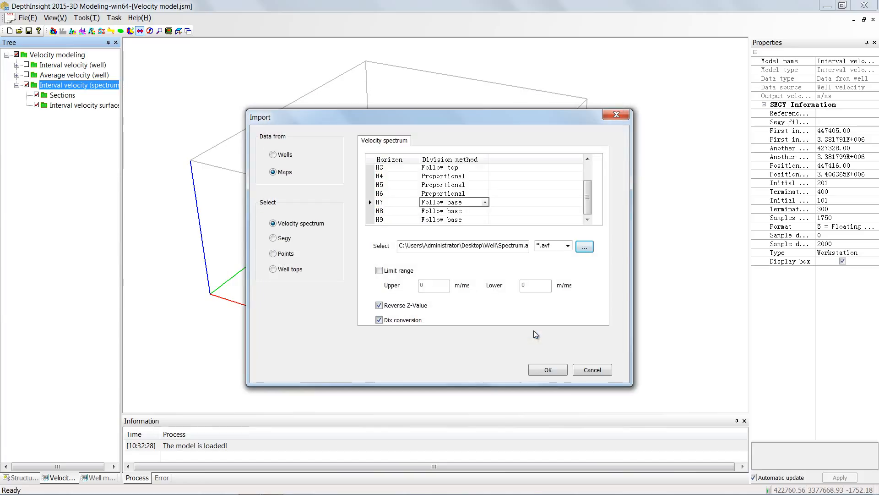
{"action": "left_click", "coordinate": [548, 371]}
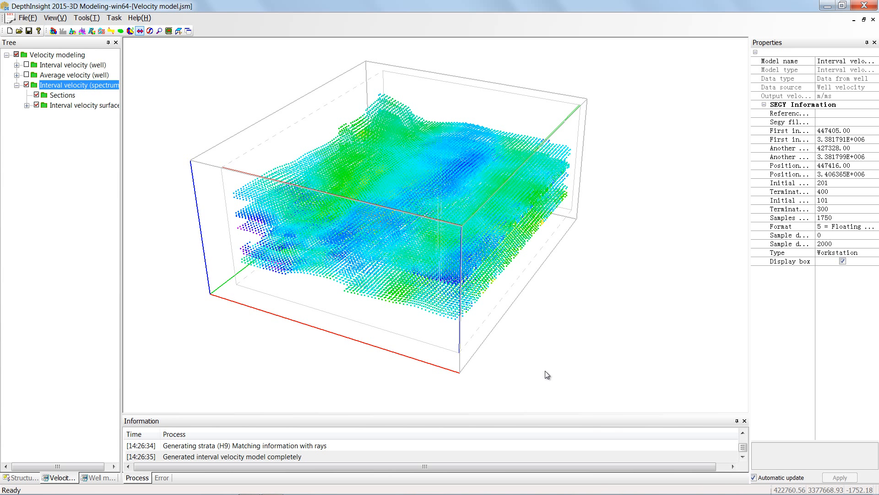
Expand the interval velocity surfaces of the spectrum model and set their velocity gradient to Interval velocity
{"action": "left_click", "coordinate": [27, 106]}
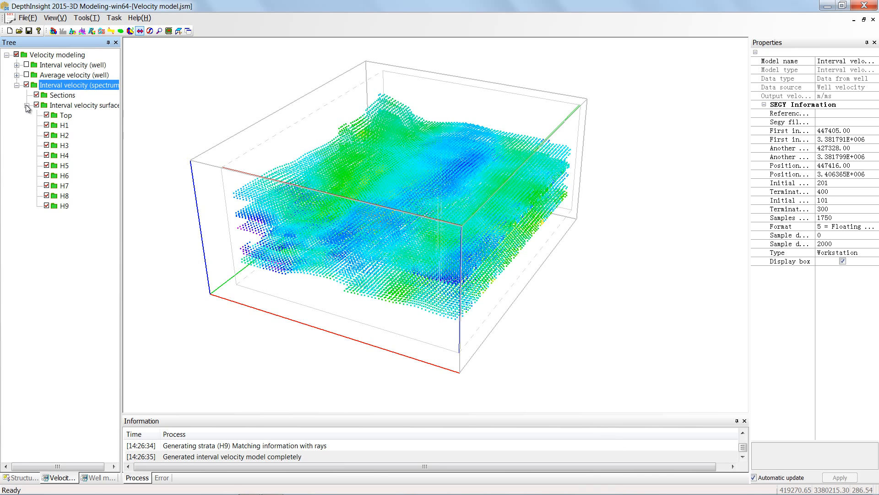
{"action": "left_click", "coordinate": [67, 106]}
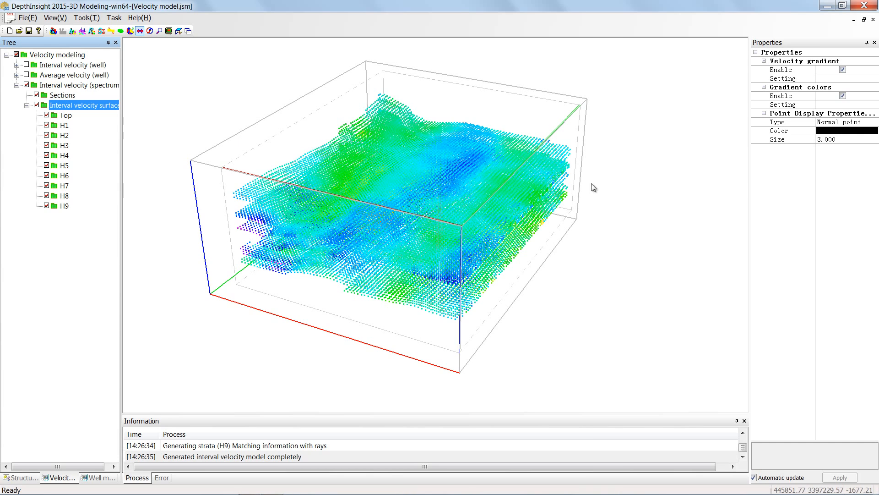
{"action": "left_click", "coordinate": [864, 78]}
{"action": "left_click", "coordinate": [863, 78]}
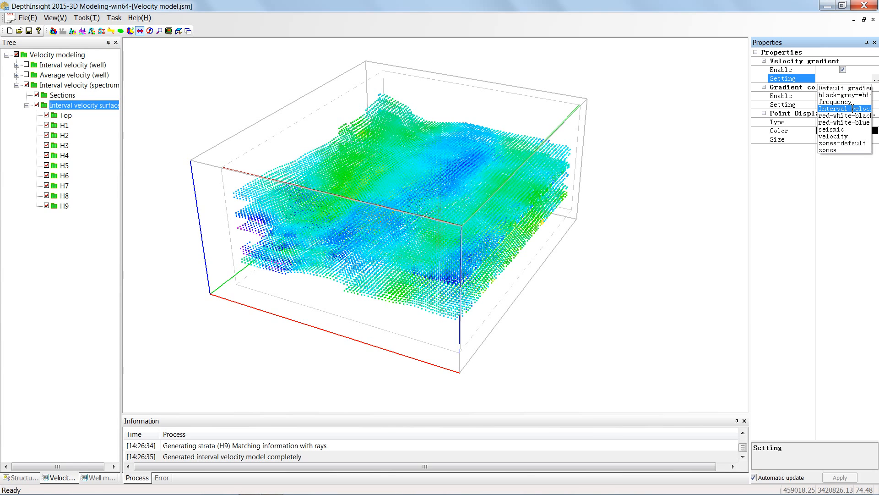
{"action": "left_click", "coordinate": [853, 109]}
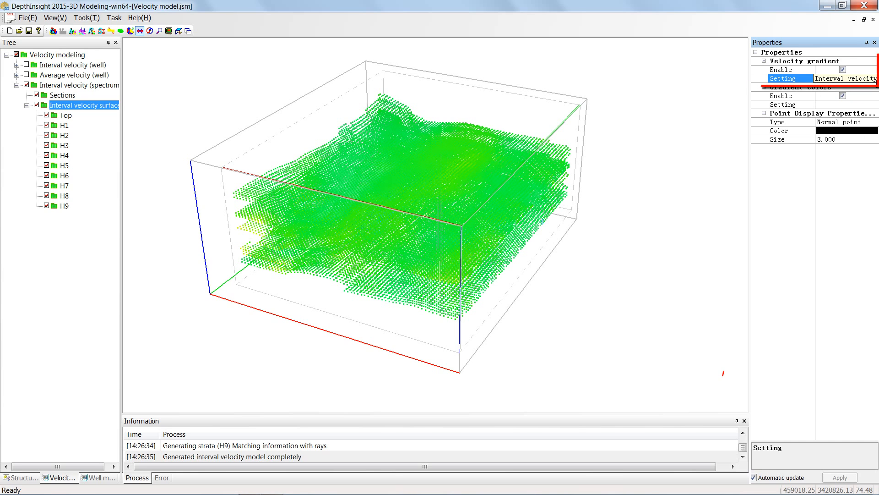
Apply the Interval velocity gradient settings with a maximum of 8 and a minimum of 0.3
{"action": "left_click", "coordinate": [876, 79]}
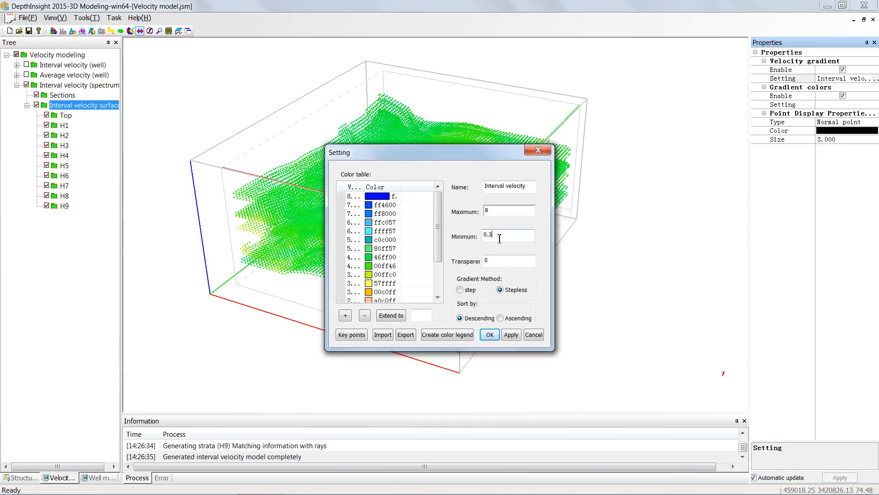
{"action": "left_click", "coordinate": [500, 211]}
{"action": "left_click_drag", "start_coordinate": [437, 227], "coordinate": [439, 208]}
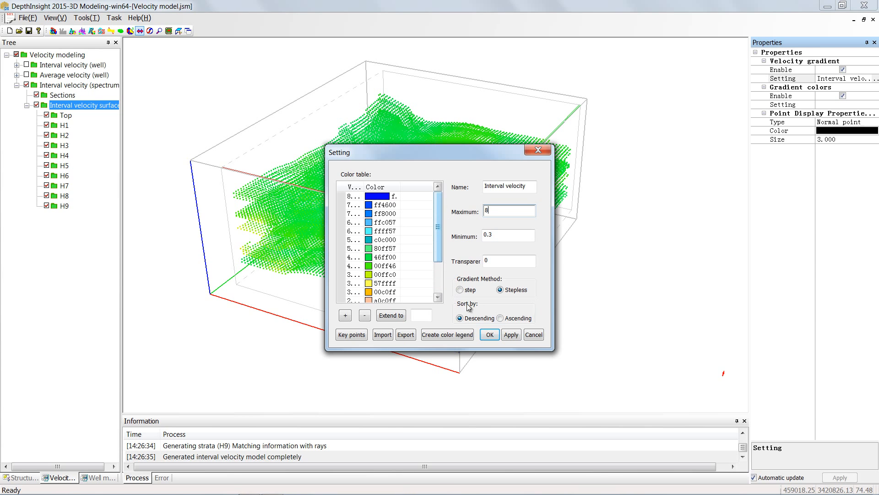
{"action": "left_click", "coordinate": [510, 335]}
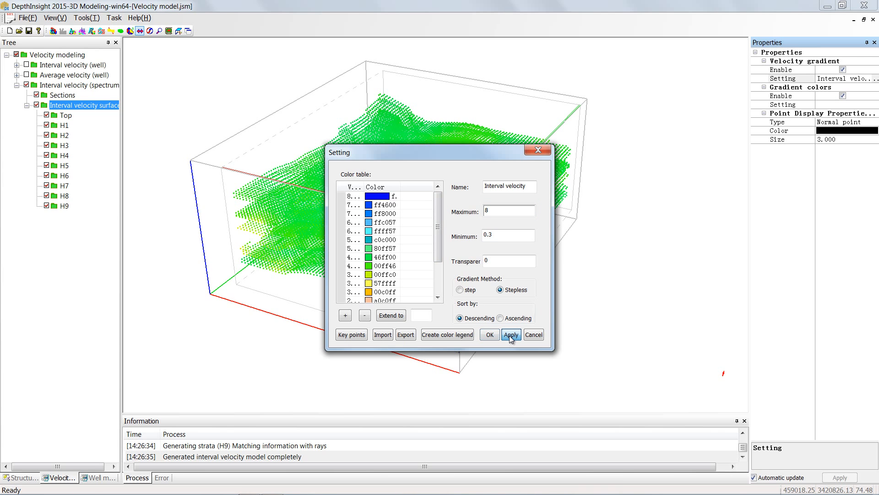
{"action": "left_click", "coordinate": [490, 336]}
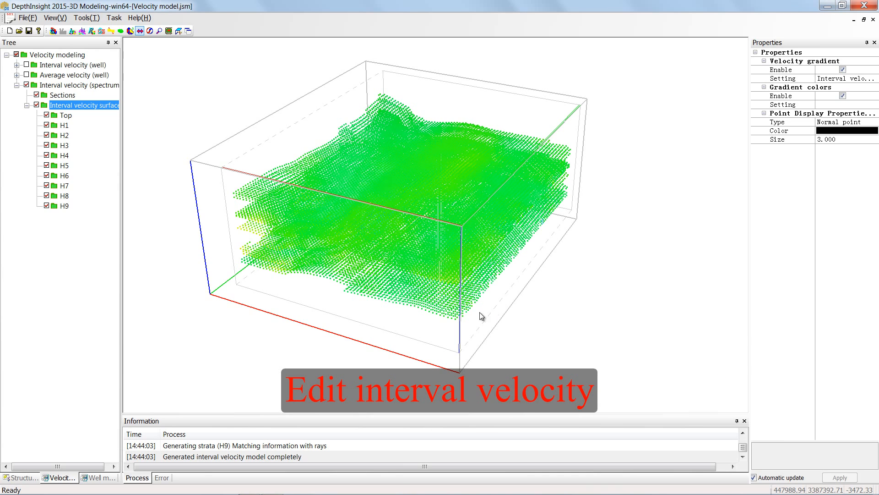
Hide interval velocity surfaces H1 through H9, keeping only the Top surface displayed
{"action": "left_click", "coordinate": [47, 206]}
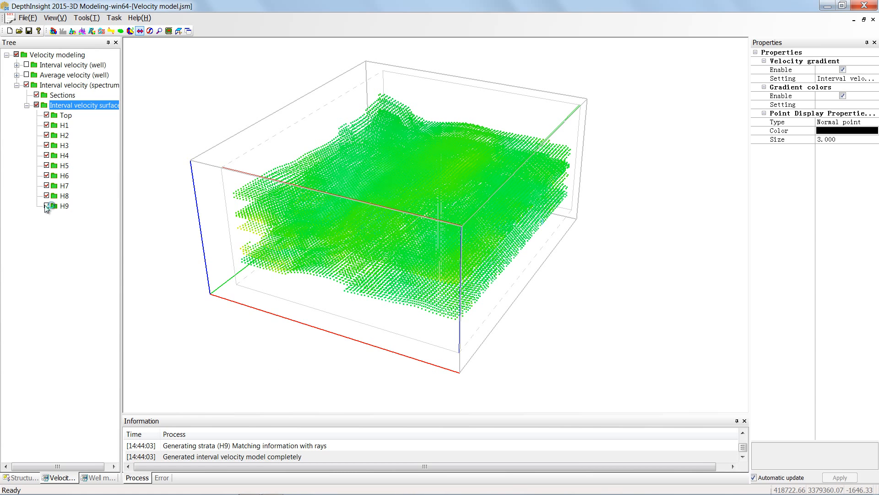
{"action": "left_click", "coordinate": [46, 196]}
{"action": "left_click", "coordinate": [46, 185]}
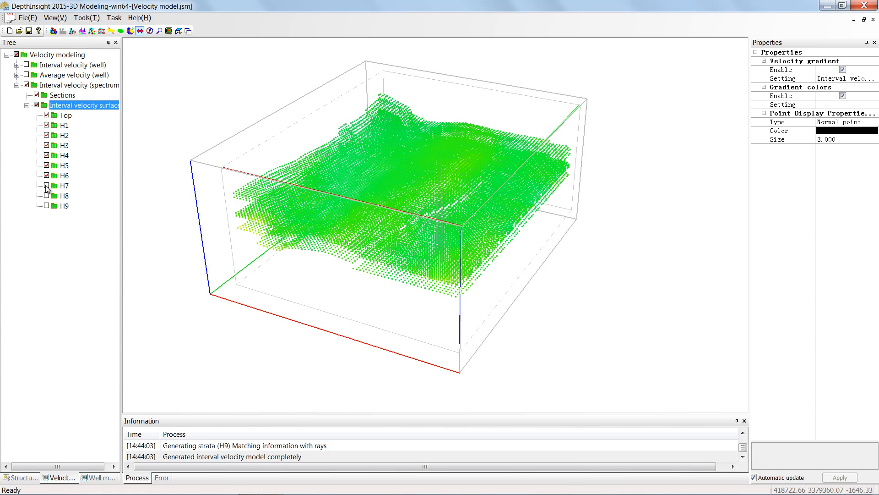
{"action": "left_click", "coordinate": [46, 175]}
{"action": "left_click", "coordinate": [46, 166]}
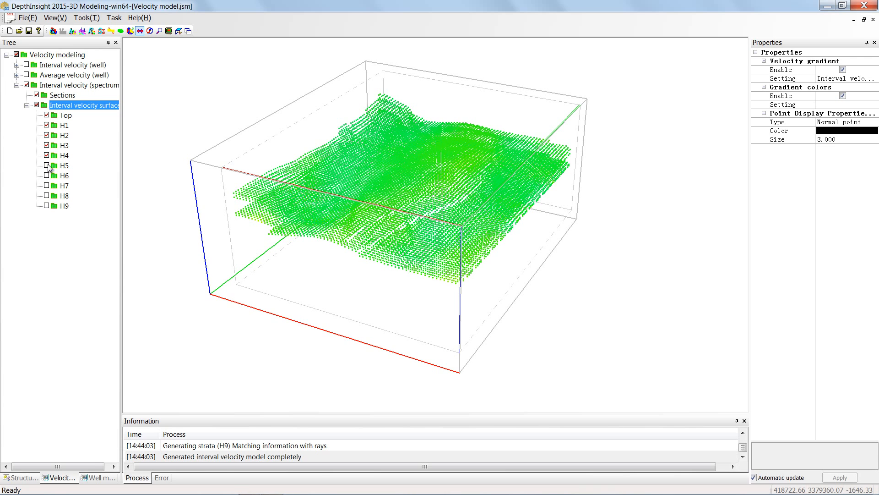
{"action": "left_click", "coordinate": [47, 156]}
{"action": "left_click", "coordinate": [46, 145]}
{"action": "left_click", "coordinate": [46, 136]}
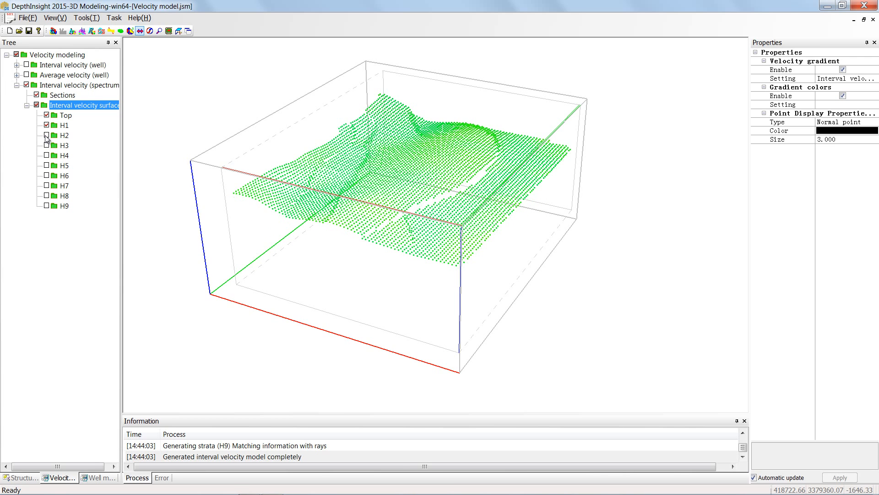
{"action": "left_click", "coordinate": [46, 125]}
Open interval velocity editing for all points of the Top surface and choose the V=V0 + K*Z formula
{"action": "left_click", "coordinate": [66, 117]}
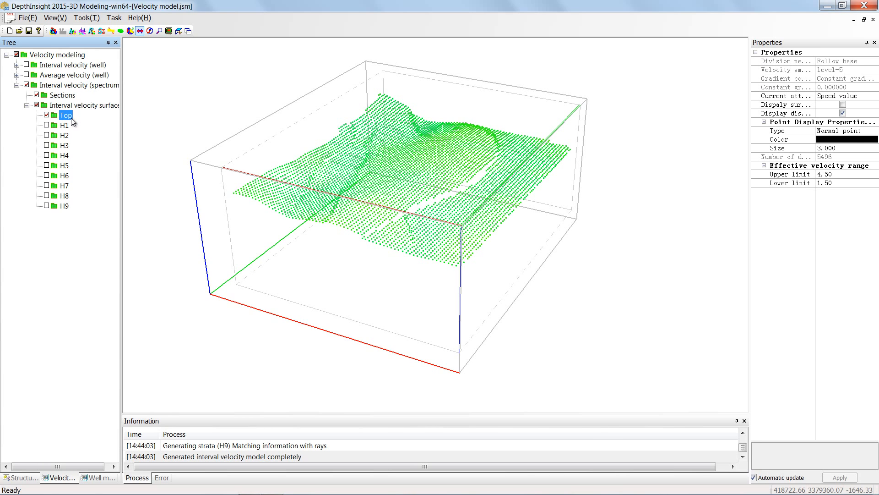
{"action": "right_click", "coordinate": [71, 117]}
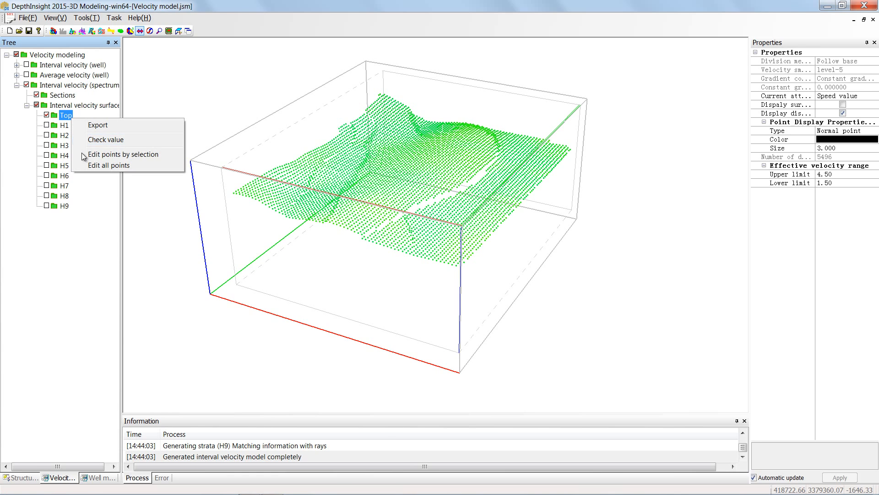
{"action": "left_click", "coordinate": [149, 169]}
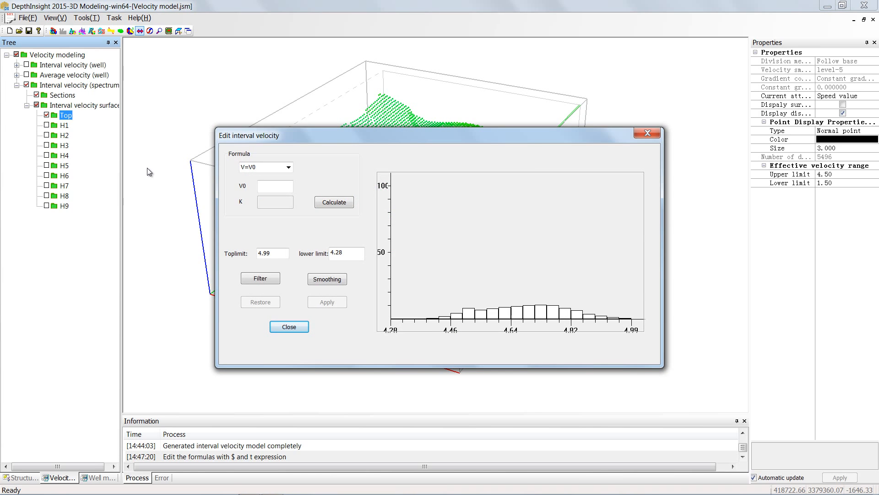
{"action": "left_click", "coordinate": [289, 168]}
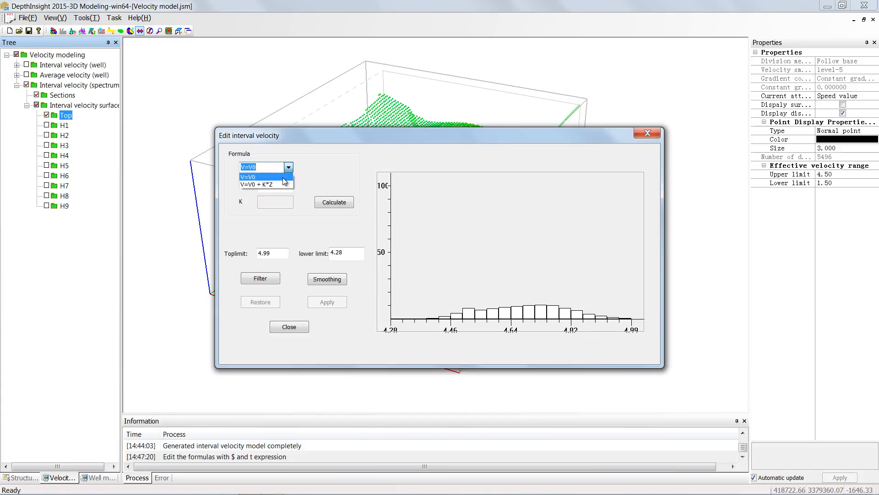
{"action": "left_click", "coordinate": [283, 177]}
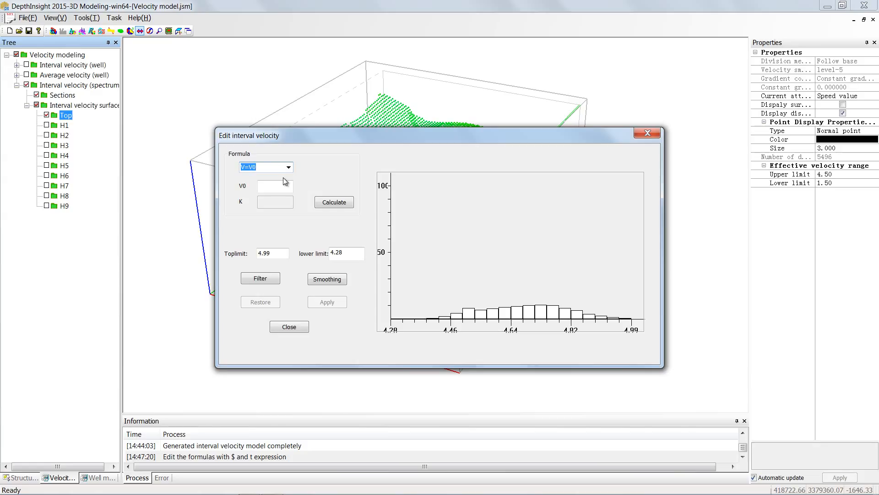
{"action": "left_click", "coordinate": [291, 168]}
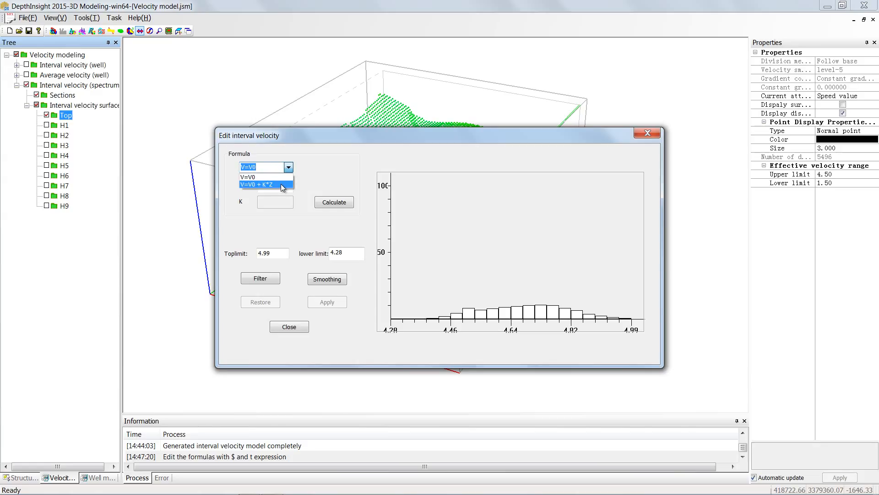
{"action": "left_click", "coordinate": [282, 184]}
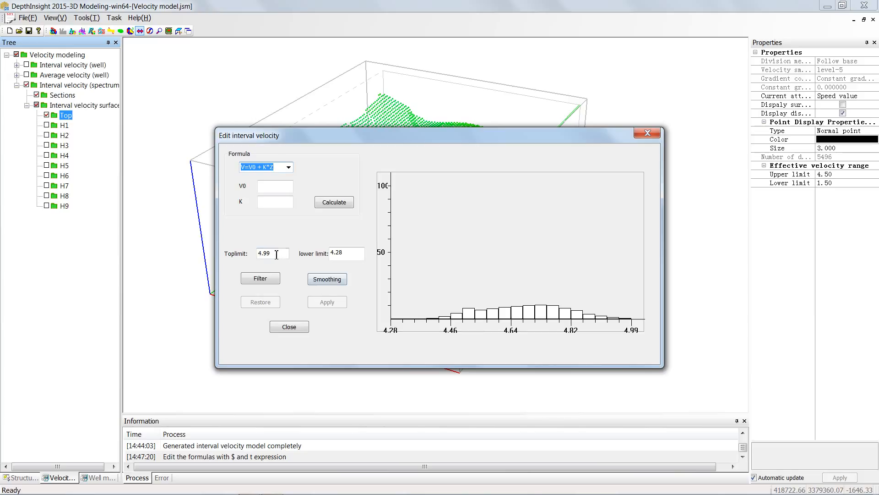
Filter the Top surface's velocities with a top limit of 4.96 and a lower limit of 4.38, and apply the filter
{"action": "left_click_drag", "start_coordinate": [282, 254], "coordinate": [258, 254]}
{"action": "type", "text": "4.96"}
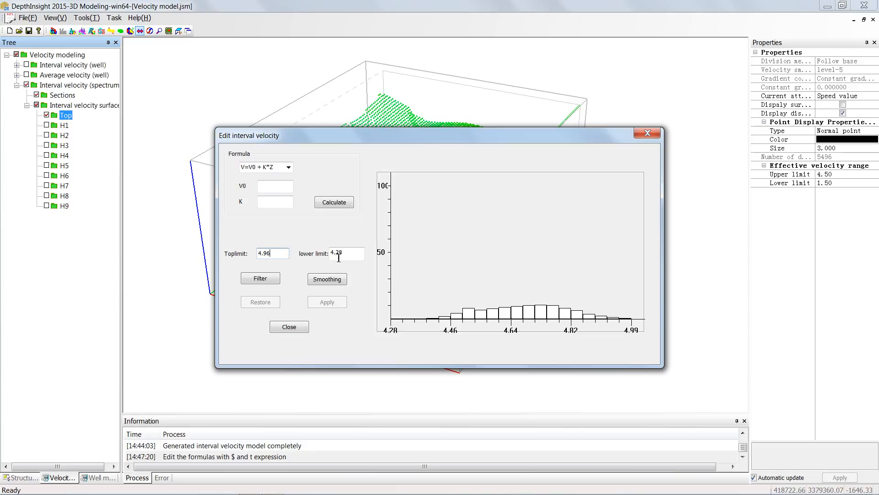
{"action": "left_click_drag", "start_coordinate": [350, 254], "coordinate": [334, 258]}
{"action": "type", "text": "4.38"}
{"action": "left_click", "coordinate": [271, 282]}
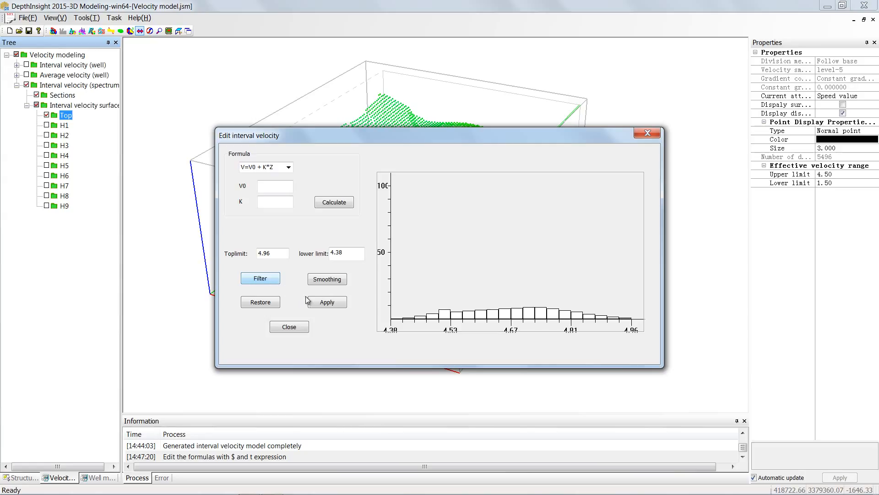
{"action": "left_click", "coordinate": [332, 306]}
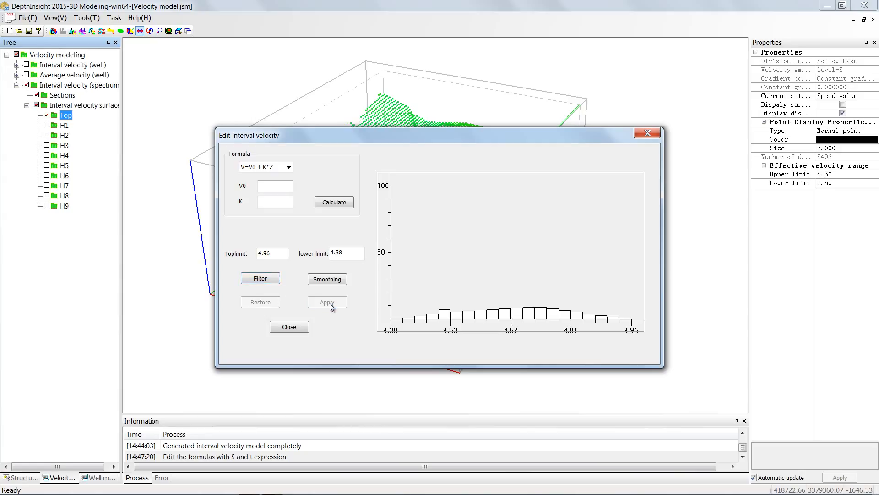
Smooth the Top surface's interval velocities, apply the smoothing and finish editing the surface
{"action": "left_click", "coordinate": [327, 279]}
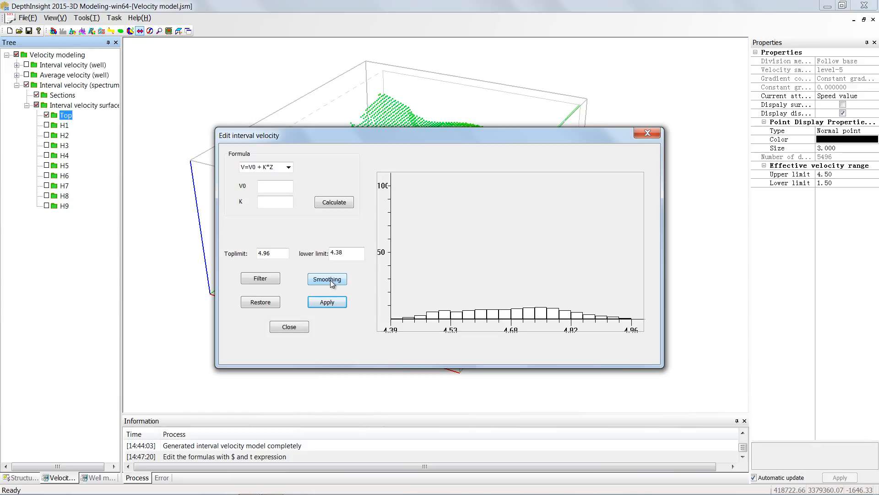
{"action": "left_click", "coordinate": [324, 304]}
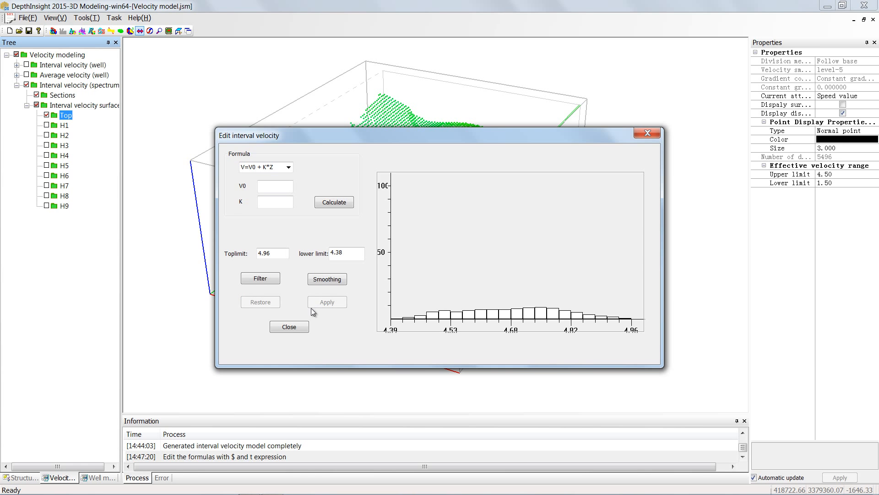
{"action": "left_click", "coordinate": [293, 329]}
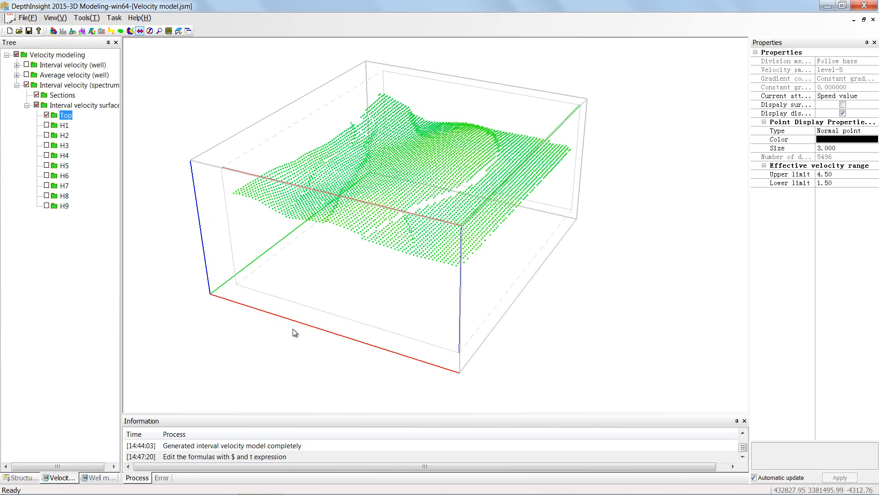
Display H1 instead of the Top surface and open interval velocity editing for all H1 points
{"action": "left_click", "coordinate": [46, 115]}
{"action": "left_click", "coordinate": [46, 125]}
{"action": "left_click", "coordinate": [65, 128]}
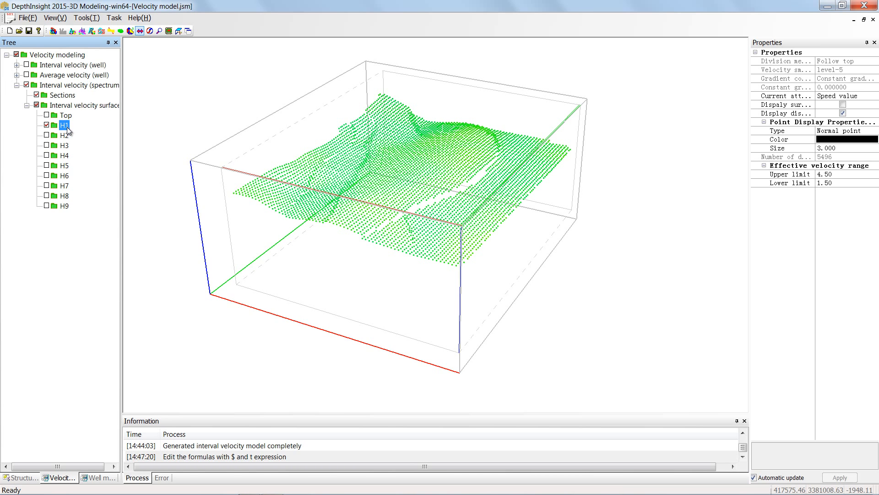
{"action": "right_click", "coordinate": [68, 129]}
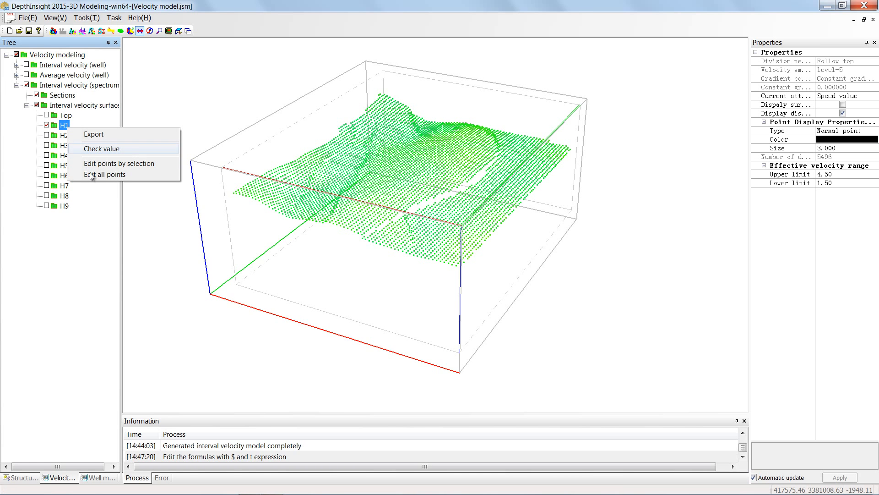
{"action": "left_click", "coordinate": [118, 175]}
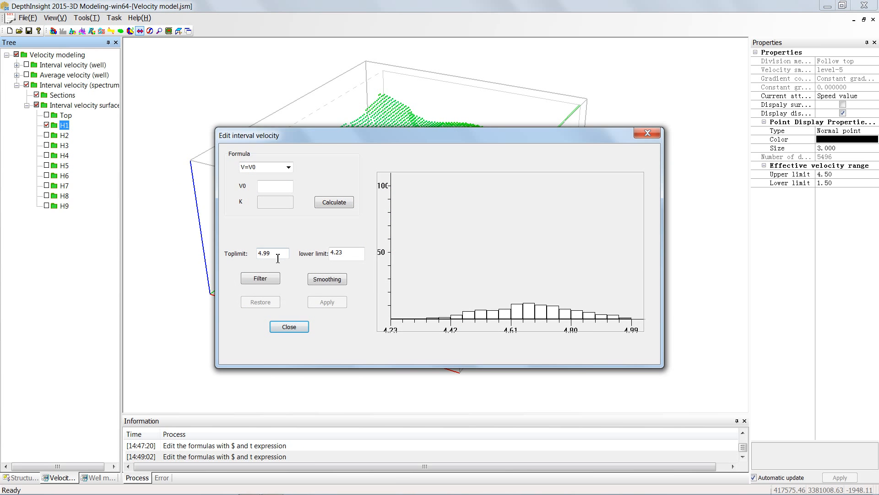
Filter H1's velocities with a top limit of 4.96 and a lower limit of 4.38, smooth them, and apply the edits
{"action": "left_click_drag", "start_coordinate": [278, 255], "coordinate": [259, 257]}
{"action": "type", "text": "4.96"}
{"action": "left_click_drag", "start_coordinate": [348, 255], "coordinate": [332, 259]}
{"action": "type", "text": "4.38"}
{"action": "left_click", "coordinate": [264, 280]}
{"action": "left_click", "coordinate": [314, 303]}
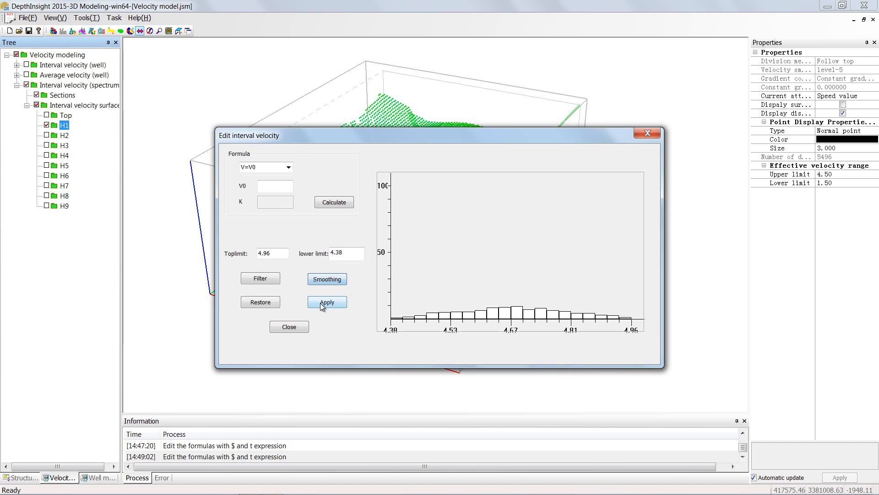
{"action": "left_click", "coordinate": [290, 327]}
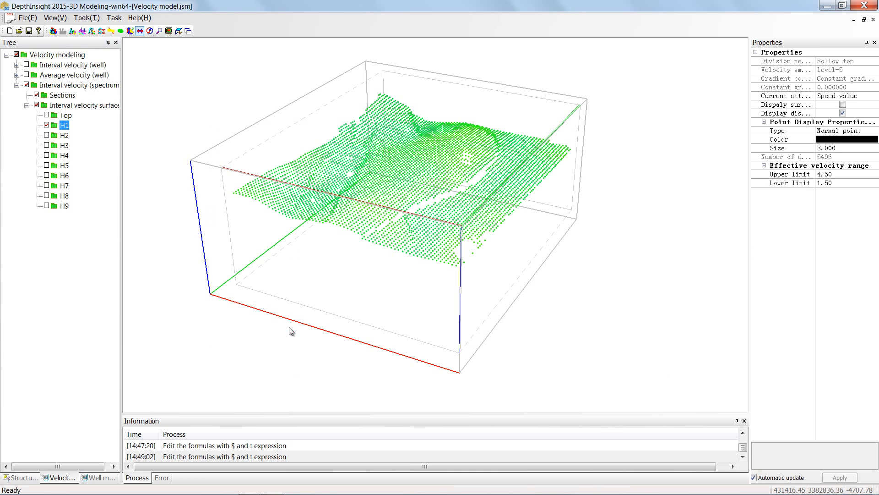
Display H9 instead of H1 and open interval velocity editing for all H9 points
{"action": "left_click", "coordinate": [46, 125]}
{"action": "left_click", "coordinate": [64, 195]}
{"action": "left_click", "coordinate": [46, 206]}
{"action": "left_click", "coordinate": [65, 207]}
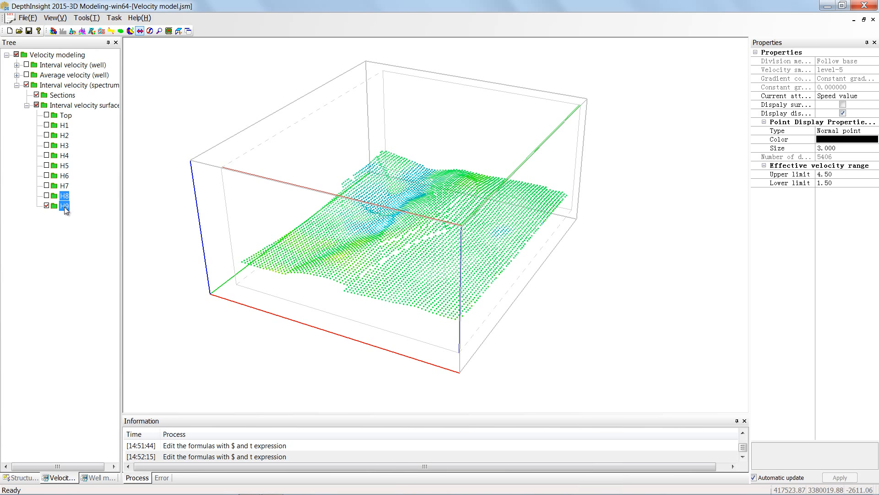
{"action": "right_click", "coordinate": [67, 207]}
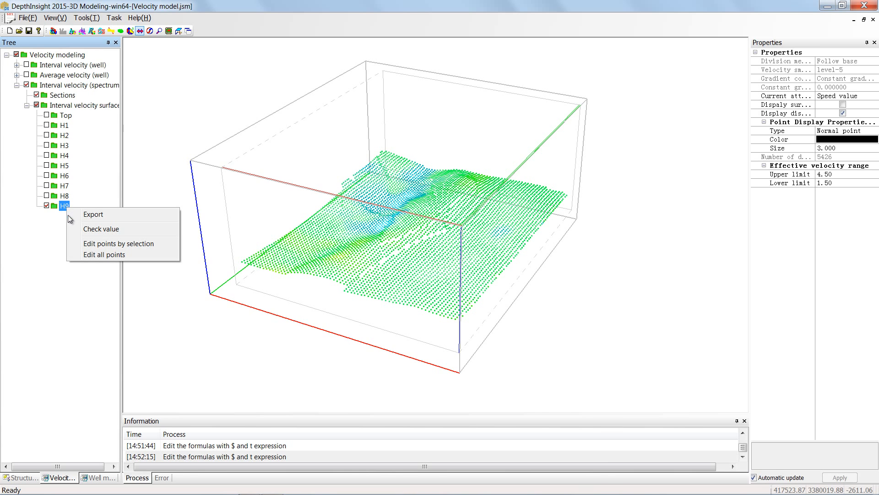
{"action": "left_click", "coordinate": [131, 256]}
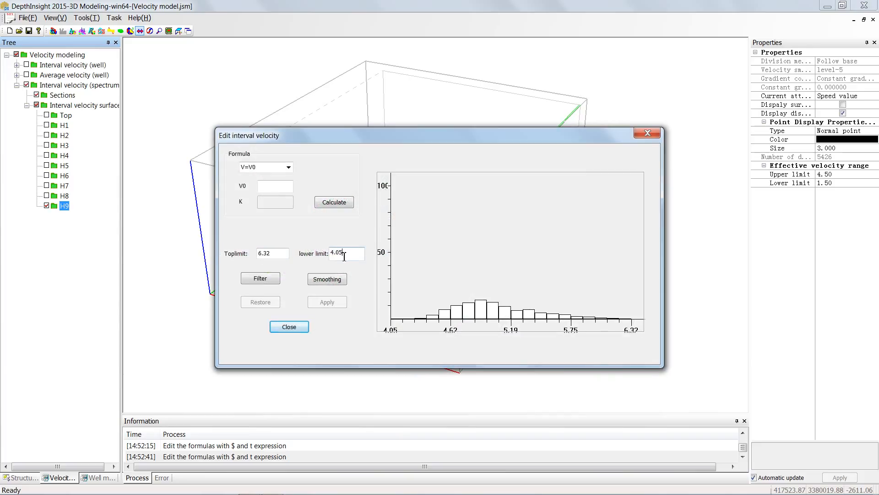
Filter H9's interval velocities with a top limit of 6.00 and a lower limit of 4.35, and apply the filter
{"action": "left_click_drag", "start_coordinate": [344, 256], "coordinate": [328, 257]}
{"action": "type", "text": "4.3"}
{"action": "left_click_drag", "start_coordinate": [280, 257], "coordinate": [244, 259]}
{"action": "type", "text": "6"}
{"action": "left_click", "coordinate": [259, 278]}
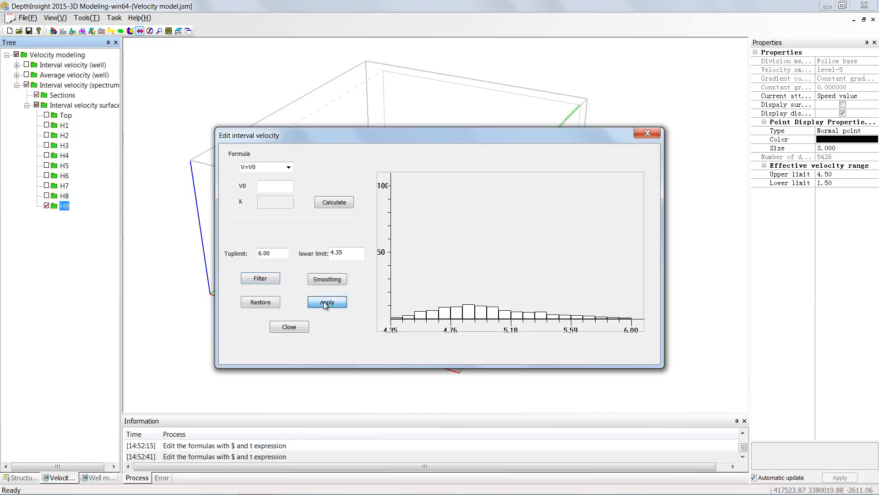
{"action": "left_click", "coordinate": [323, 302]}
Smooth H9's interval velocities, apply the smoothing and finish editing the surface
{"action": "left_click", "coordinate": [326, 280]}
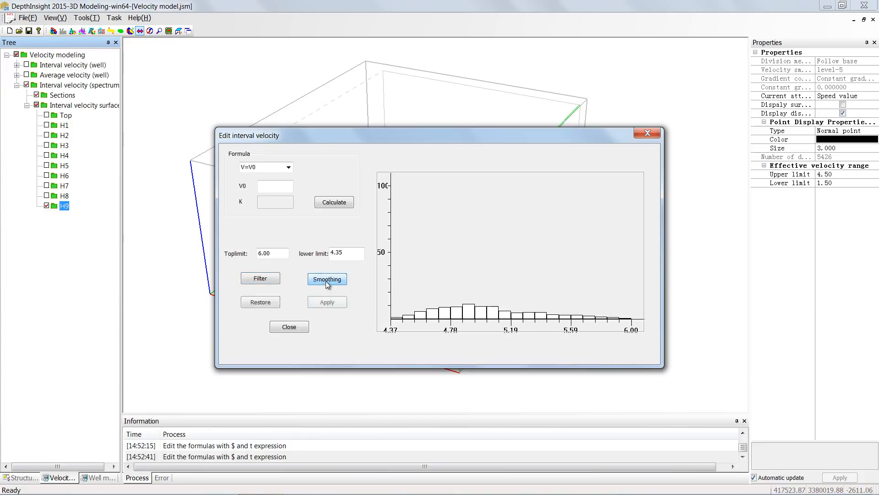
{"action": "left_click", "coordinate": [325, 302]}
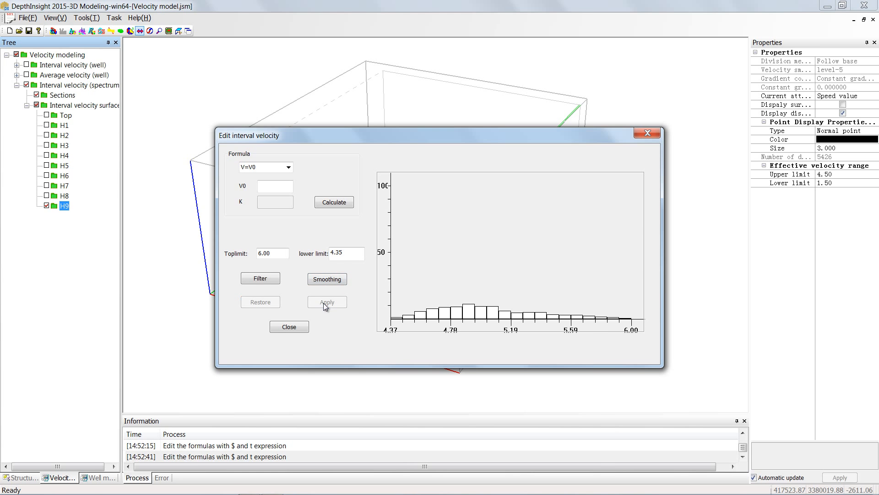
{"action": "left_click", "coordinate": [289, 327]}
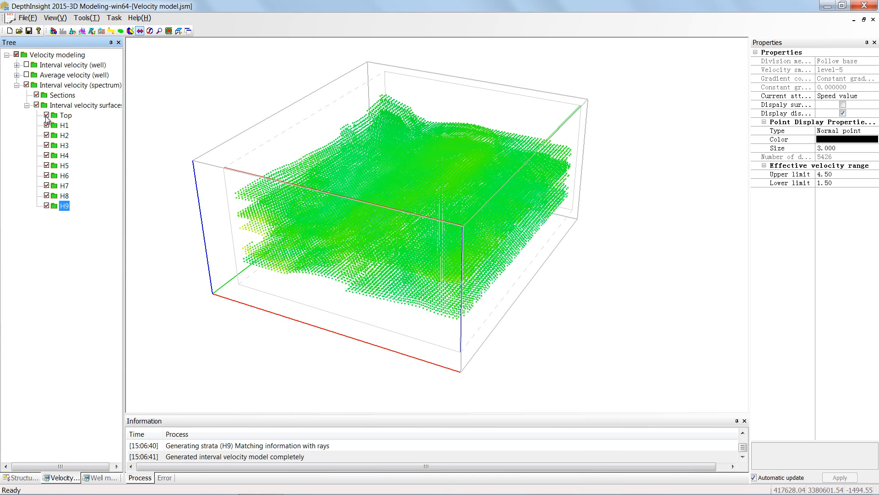
Open the settings of the spectrum interval velocity model and set the first horizon's gradient control to Variable
{"action": "left_click", "coordinate": [60, 86]}
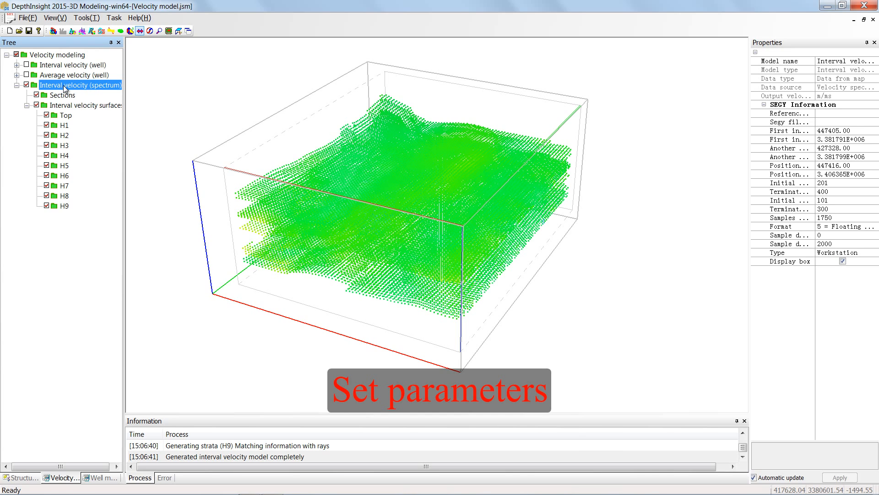
{"action": "right_click", "coordinate": [68, 87]}
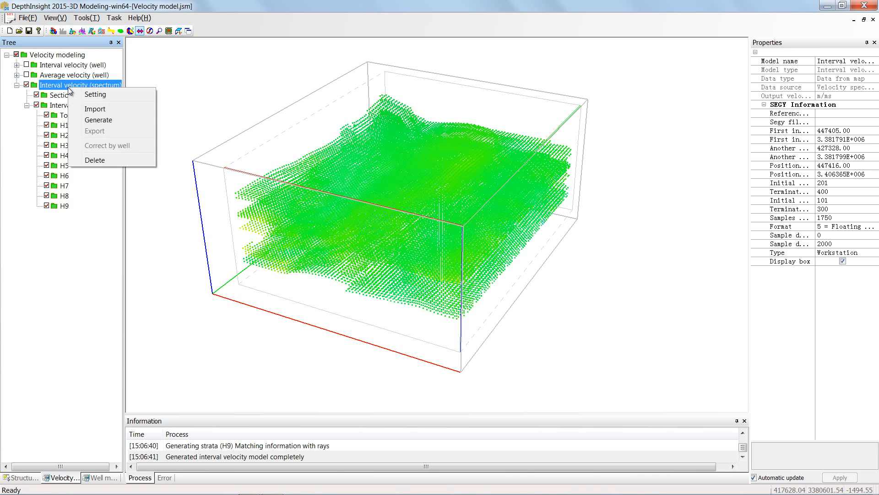
{"action": "left_click", "coordinate": [134, 95]}
{"action": "left_click_drag", "start_coordinate": [425, 207], "coordinate": [480, 211]}
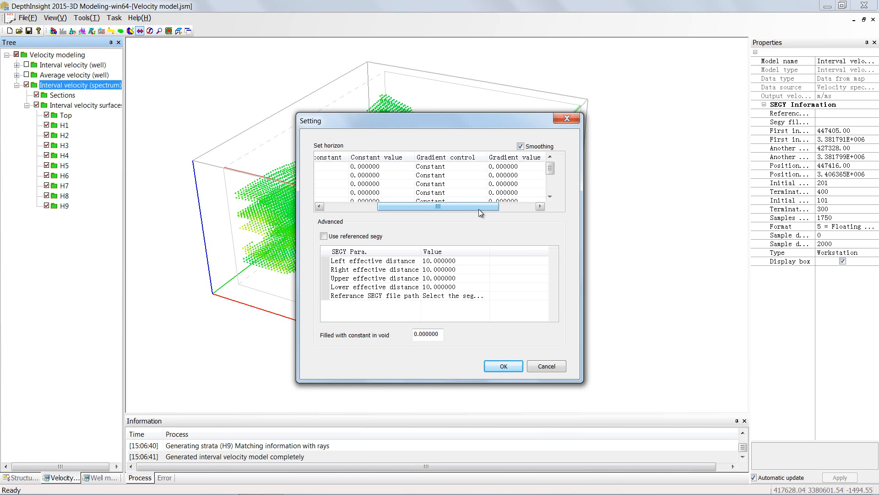
{"action": "left_click", "coordinate": [479, 167]}
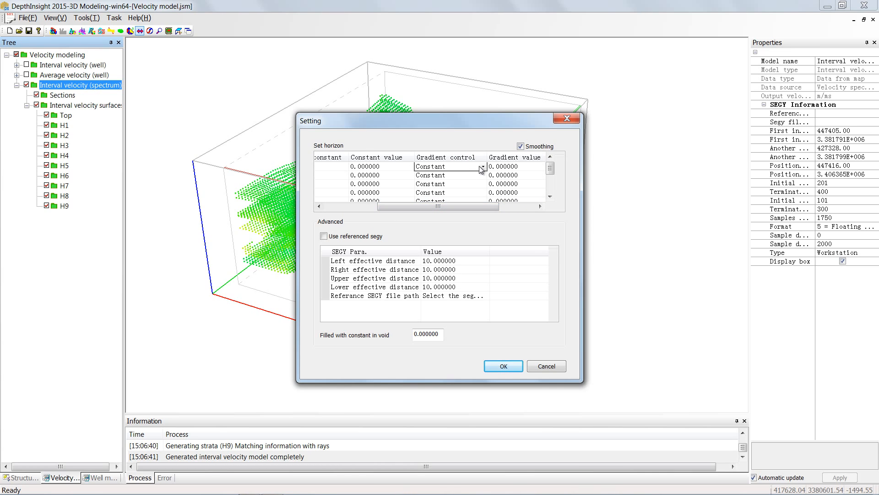
{"action": "left_click", "coordinate": [482, 166]}
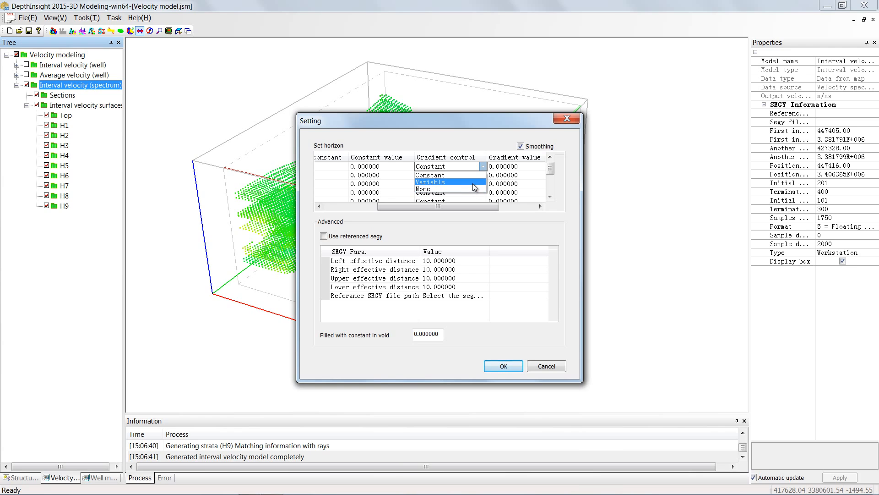
{"action": "left_click", "coordinate": [474, 183]}
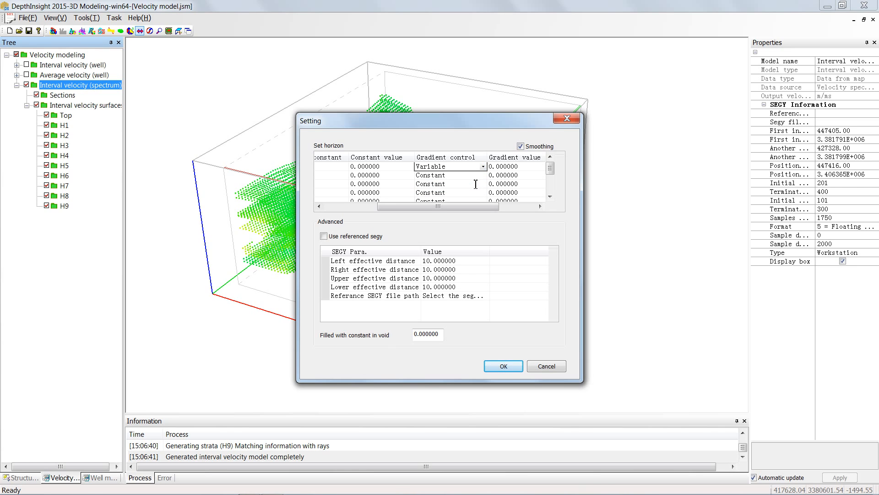
Set the gradient control of the second, third and fourth horizons to Variable
{"action": "left_click", "coordinate": [484, 175]}
{"action": "left_click", "coordinate": [483, 175]}
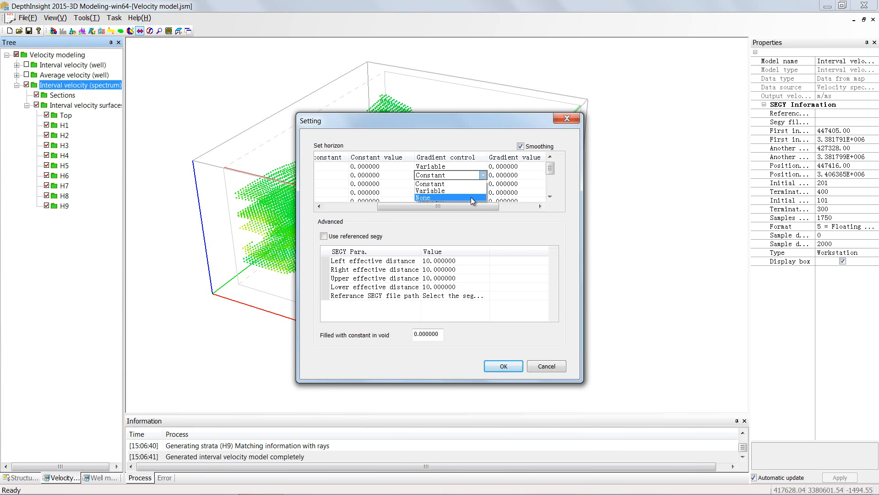
{"action": "left_click", "coordinate": [473, 192]}
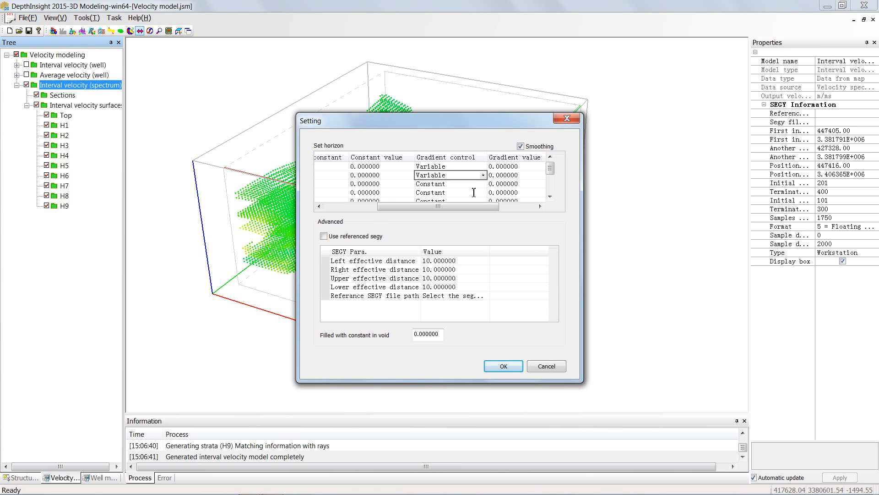
{"action": "left_click", "coordinate": [483, 185]}
{"action": "left_click", "coordinate": [483, 185]}
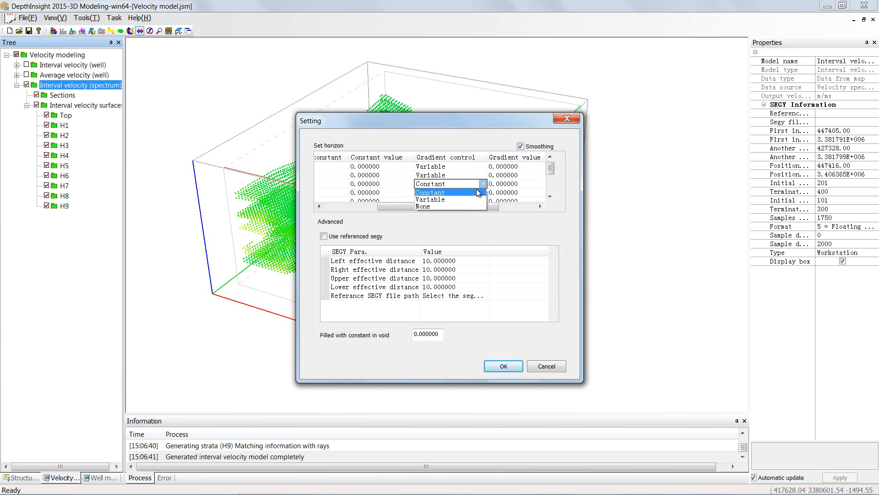
{"action": "left_click", "coordinate": [468, 200]}
{"action": "left_click", "coordinate": [480, 192]}
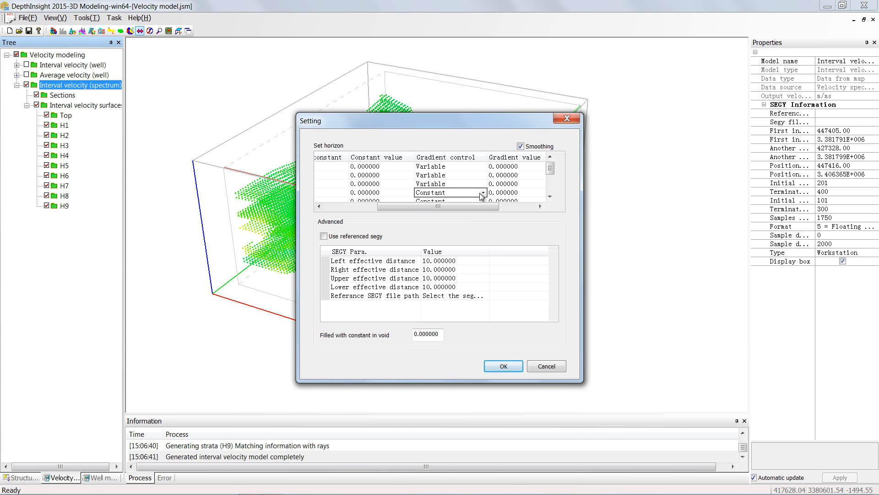
{"action": "left_click", "coordinate": [483, 192]}
{"action": "left_click", "coordinate": [467, 208]}
Set the gradient control of all remaining horizons down to the last one to Variable
{"action": "left_click", "coordinate": [550, 197]}
{"action": "left_click", "coordinate": [550, 197]}
{"action": "left_click", "coordinate": [550, 196]}
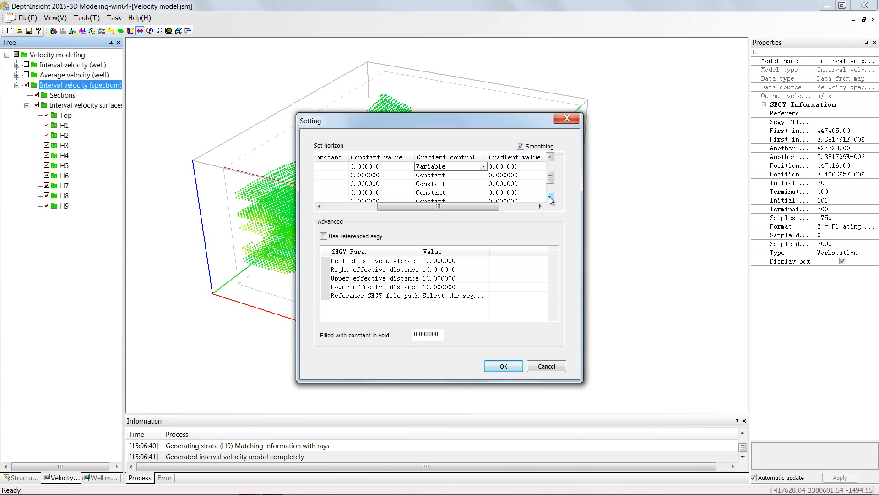
{"action": "left_click", "coordinate": [486, 178]}
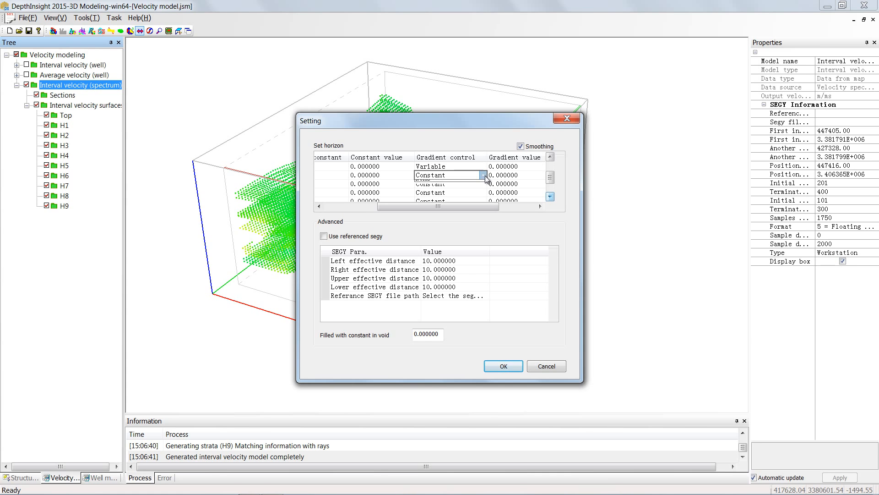
{"action": "left_click", "coordinate": [484, 176]}
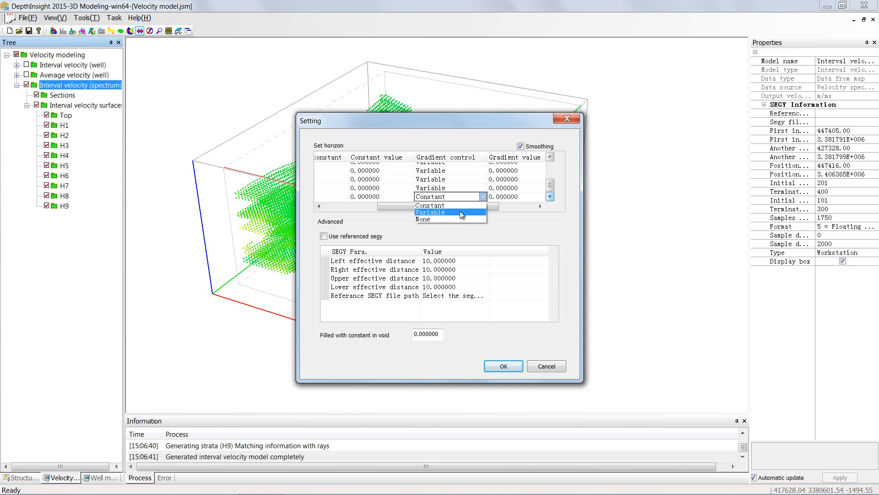
{"action": "left_click", "coordinate": [460, 210]}
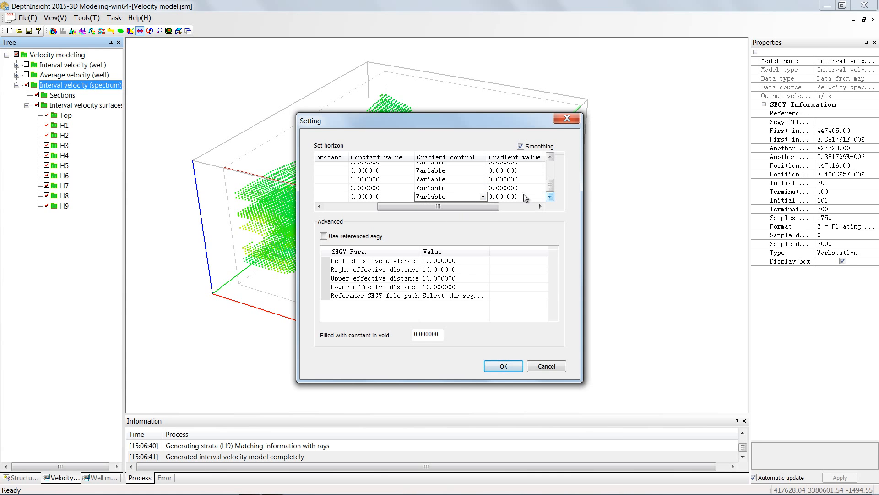
Enable smoothing for the horizons, check the smooth level options, and confirm the model settings
{"action": "left_click", "coordinate": [550, 184]}
{"action": "left_click_drag", "start_coordinate": [550, 183], "coordinate": [551, 165]}
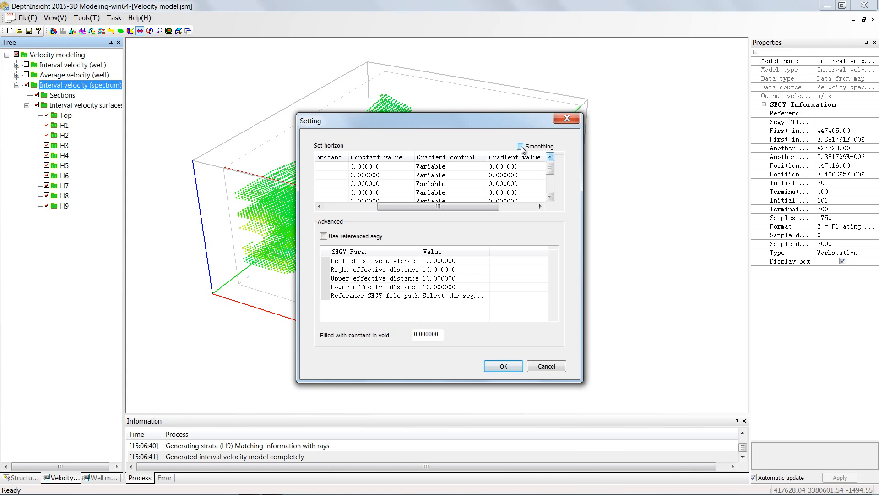
{"action": "left_click", "coordinate": [522, 147]}
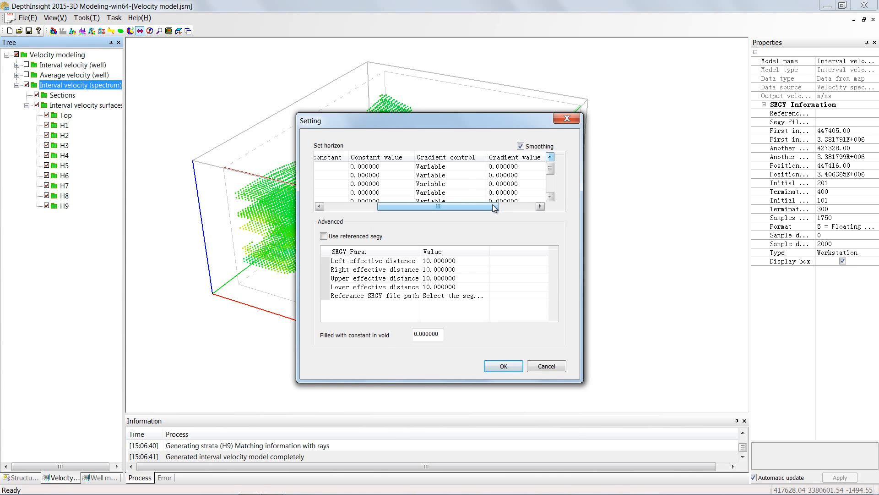
{"action": "left_click_drag", "start_coordinate": [497, 207], "coordinate": [534, 204]}
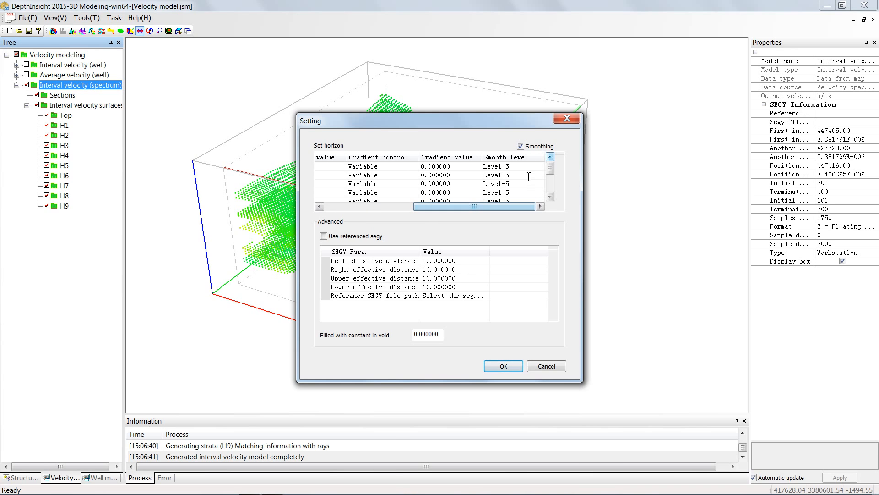
{"action": "left_click", "coordinate": [533, 167]}
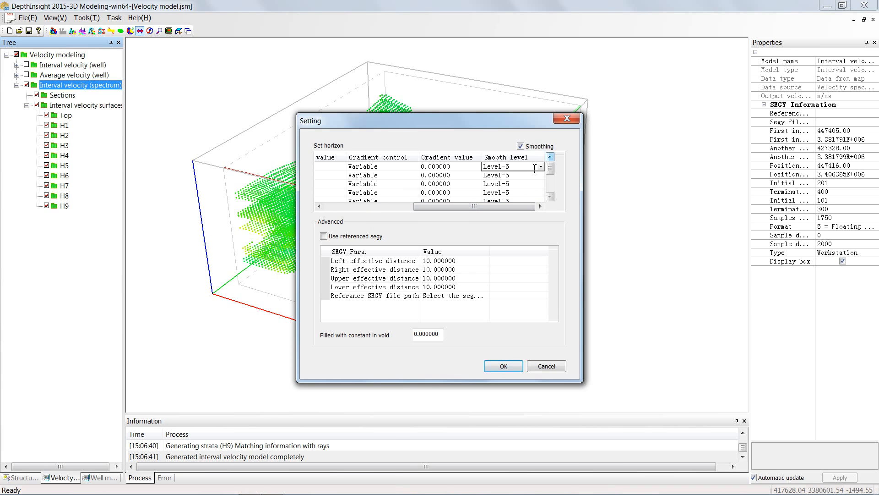
{"action": "left_click", "coordinate": [539, 166]}
{"action": "left_click", "coordinate": [550, 169]}
{"action": "left_click", "coordinate": [502, 367]}
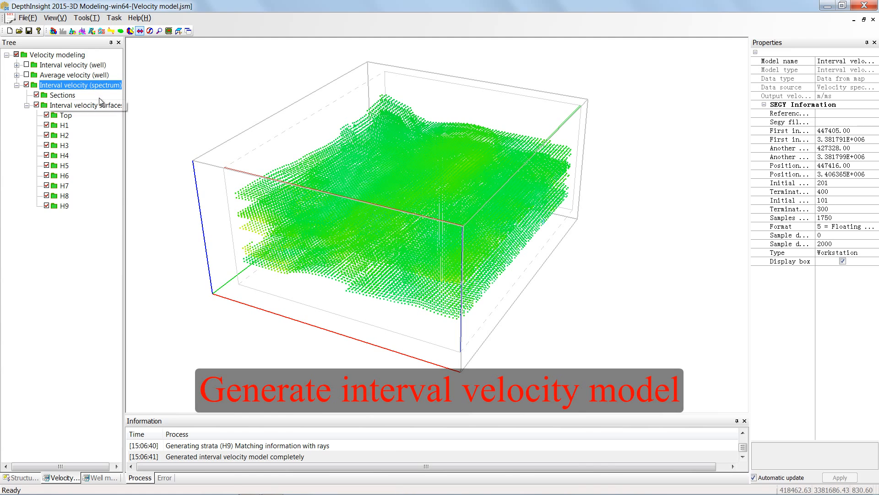
Generate the interval velocity model from the spectrum and hide all its interval velocity surfaces
{"action": "left_click", "coordinate": [73, 88]}
{"action": "right_click", "coordinate": [73, 87]}
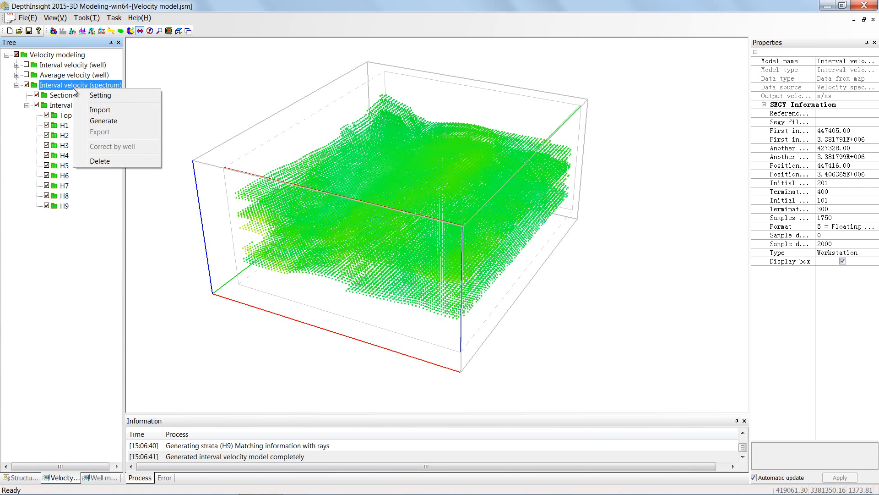
{"action": "left_click", "coordinate": [129, 125]}
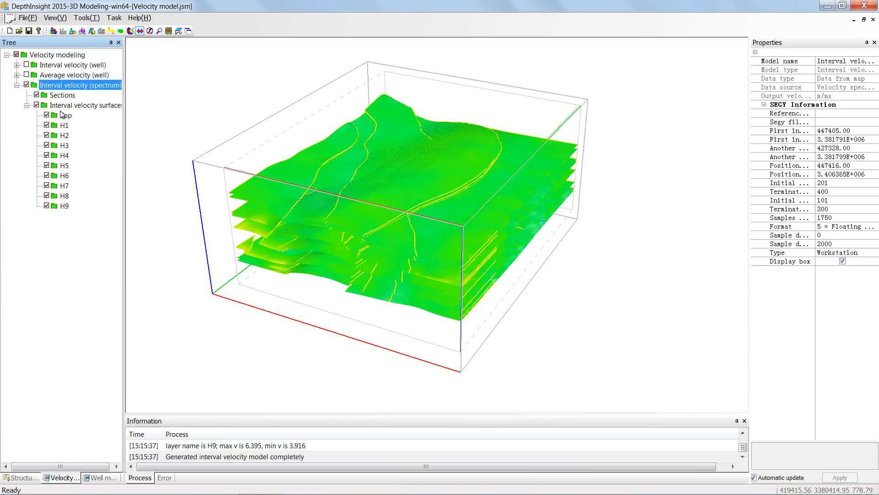
{"action": "left_click", "coordinate": [37, 105]}
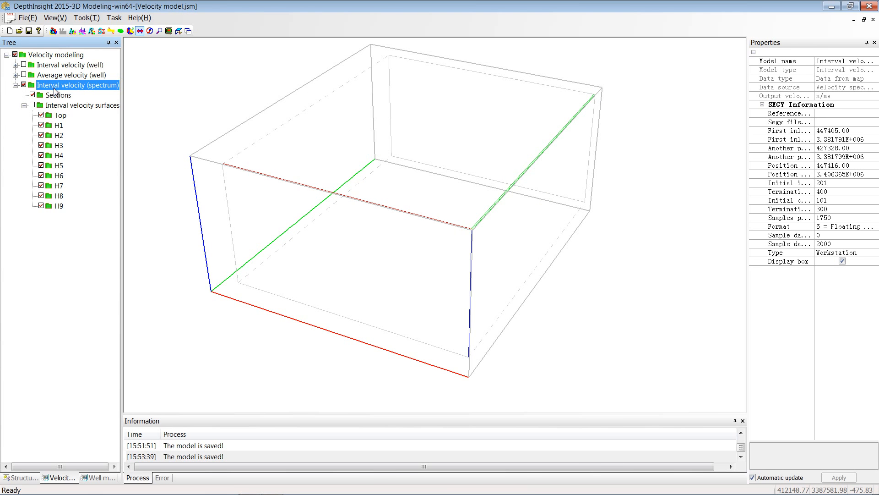
Set the vertical step of the spectrum model's section calculation to 2.00
{"action": "left_click", "coordinate": [62, 97]}
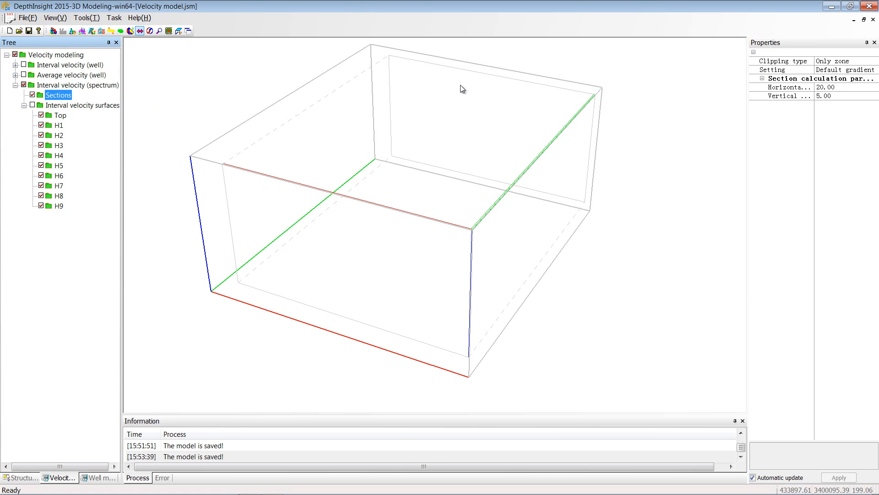
{"action": "left_click", "coordinate": [836, 86]}
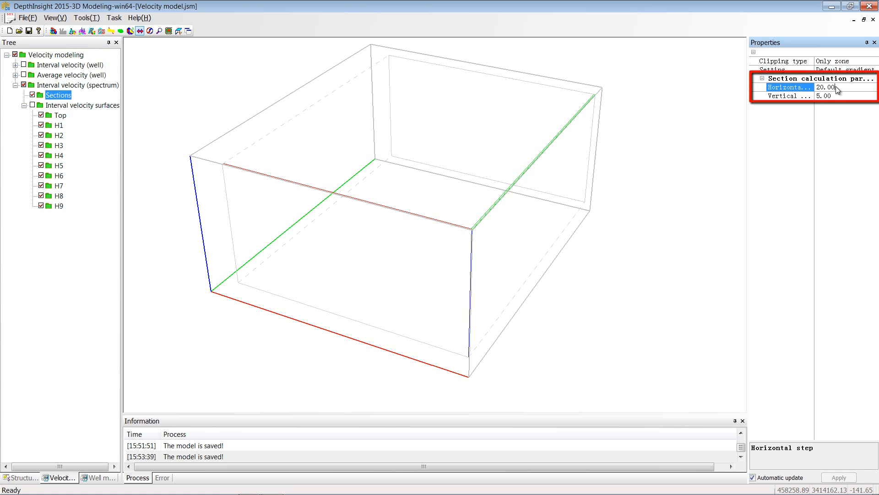
{"action": "left_click", "coordinate": [824, 87]}
{"action": "left_click", "coordinate": [832, 96]}
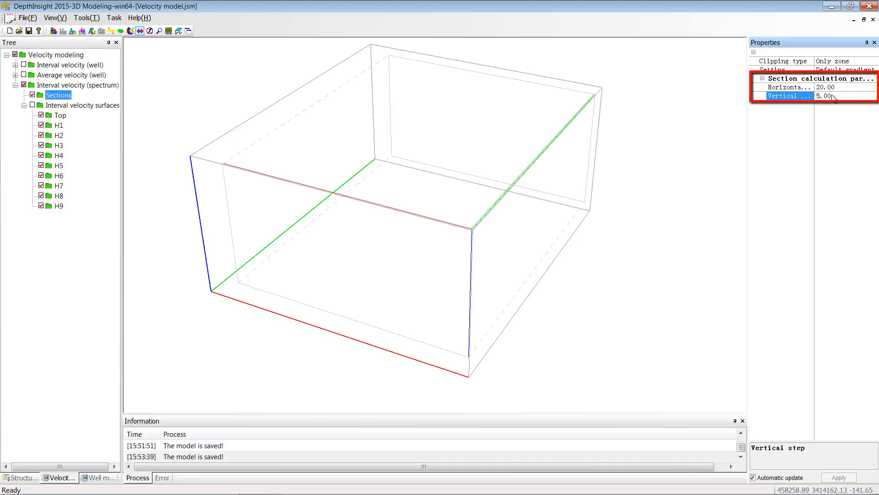
{"action": "left_click", "coordinate": [817, 98]}
{"action": "type", "text": "2"}
{"action": "key", "text": "Return"}
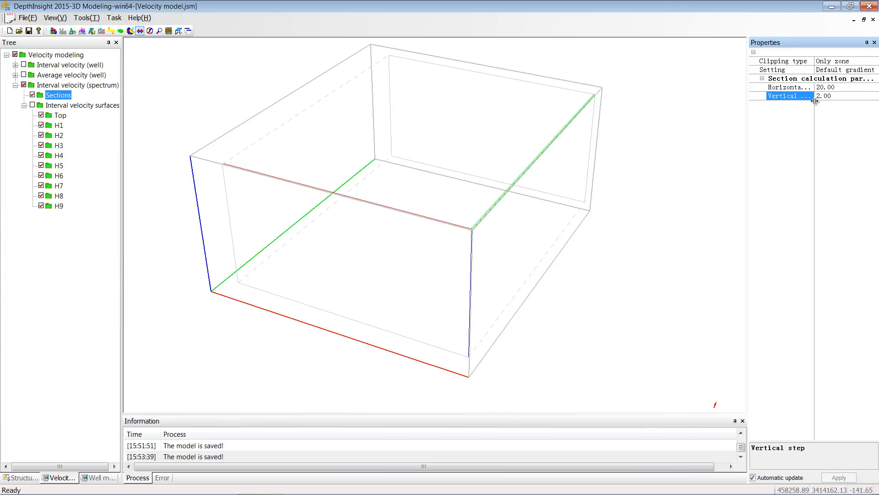
{"action": "left_click", "coordinate": [807, 112]}
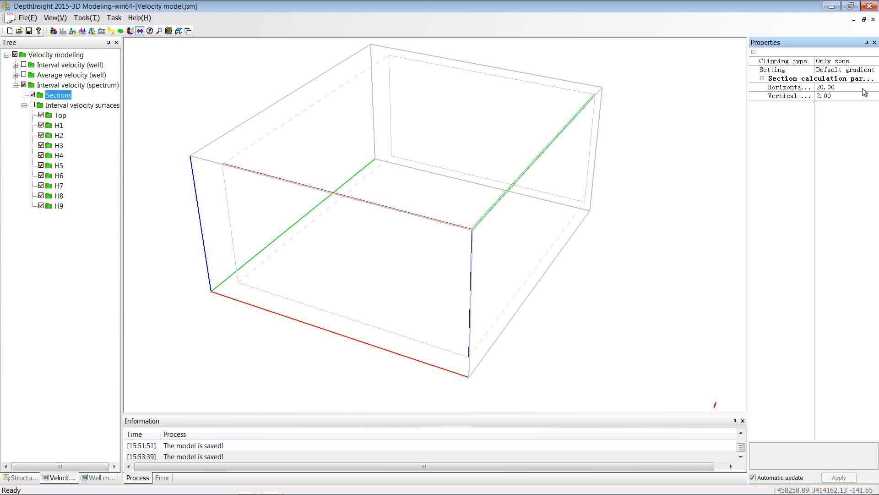
Assign the Interval velocity color gradient to the sections and open its settings
{"action": "left_click", "coordinate": [867, 71]}
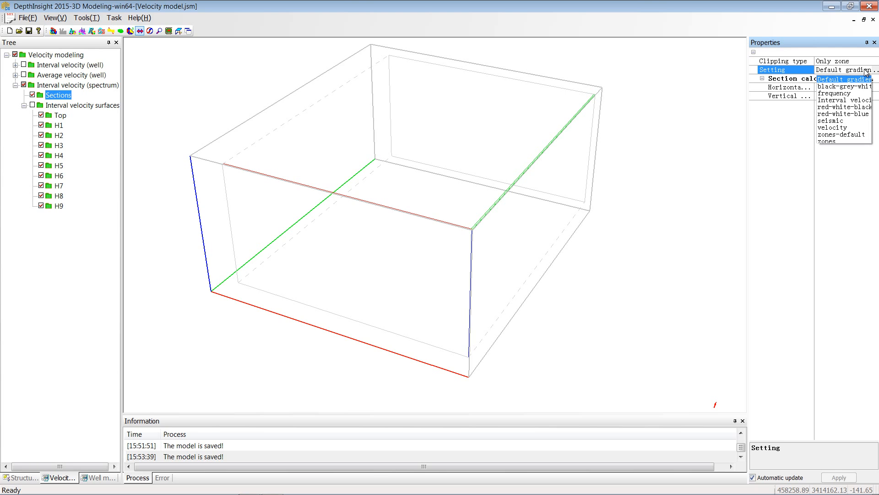
{"action": "left_click", "coordinate": [857, 100]}
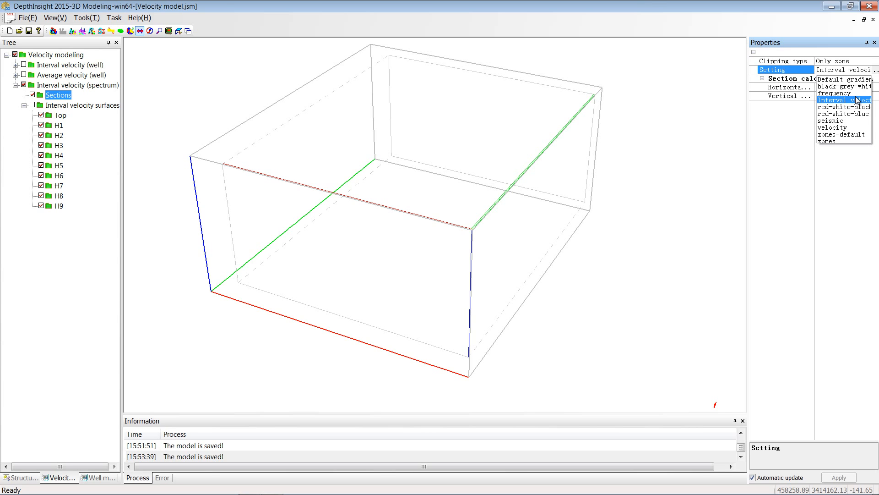
{"action": "left_click", "coordinate": [874, 71]}
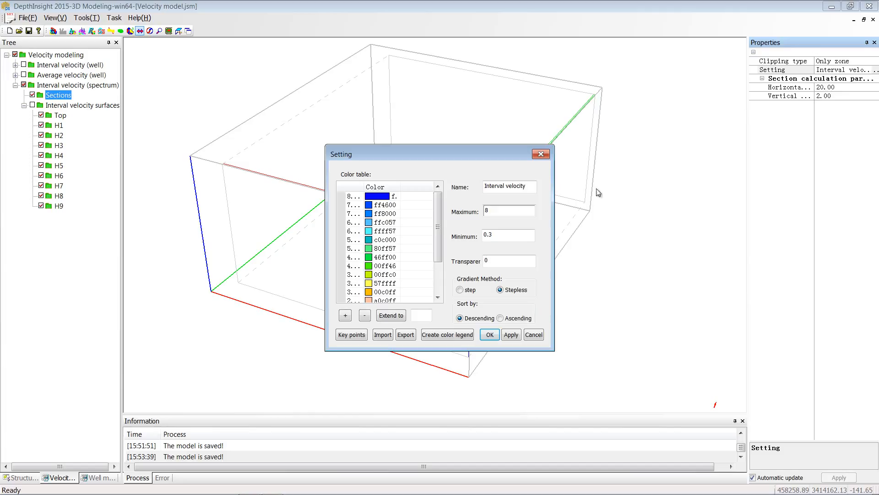
Set the Interval velocity gradient's minimum to 0.30 and maximum to 8.00, and apply the color settings
{"action": "left_click_drag", "start_coordinate": [510, 236], "coordinate": [483, 239]}
{"action": "type", "text": "0.30"}
{"action": "left_click_drag", "start_coordinate": [495, 212], "coordinate": [474, 215]}
{"action": "type", "text": "8.00"}
{"action": "scroll", "coordinate": [437, 271], "scroll_direction": "down", "scroll_amount": 2}
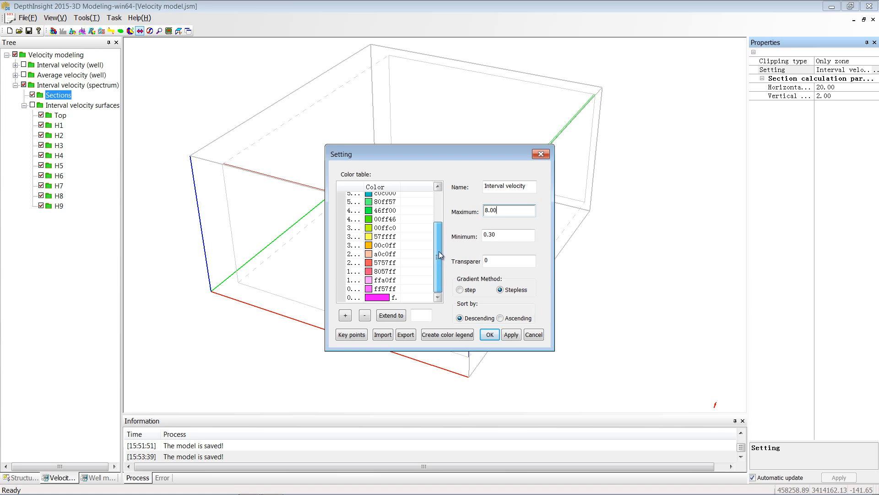
{"action": "left_click_drag", "start_coordinate": [439, 256], "coordinate": [438, 227]}
{"action": "left_click", "coordinate": [511, 335]}
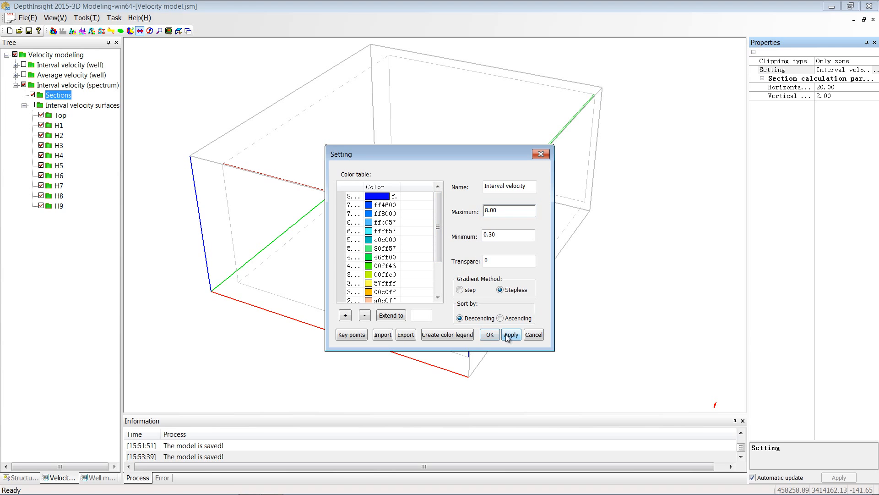
{"action": "left_click", "coordinate": [490, 335]}
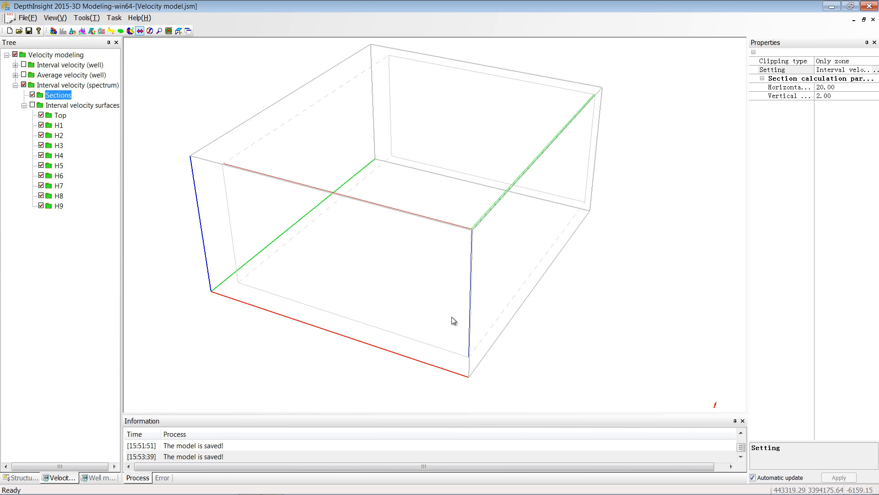
Create a general section of the spectrum model by drawing a line across the whole model in plan projection
{"action": "left_click", "coordinate": [69, 98]}
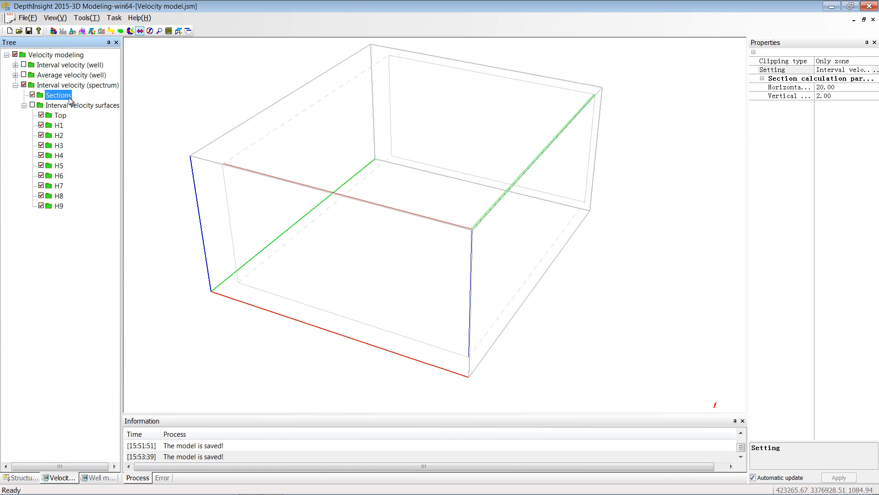
{"action": "right_click", "coordinate": [70, 99]}
{"action": "mouse_move", "coordinate": [80, 105]}
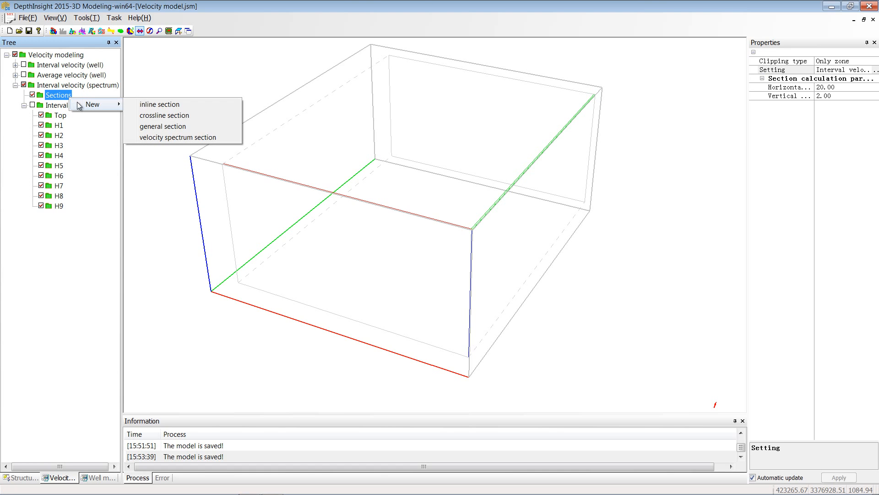
{"action": "left_click", "coordinate": [207, 126]}
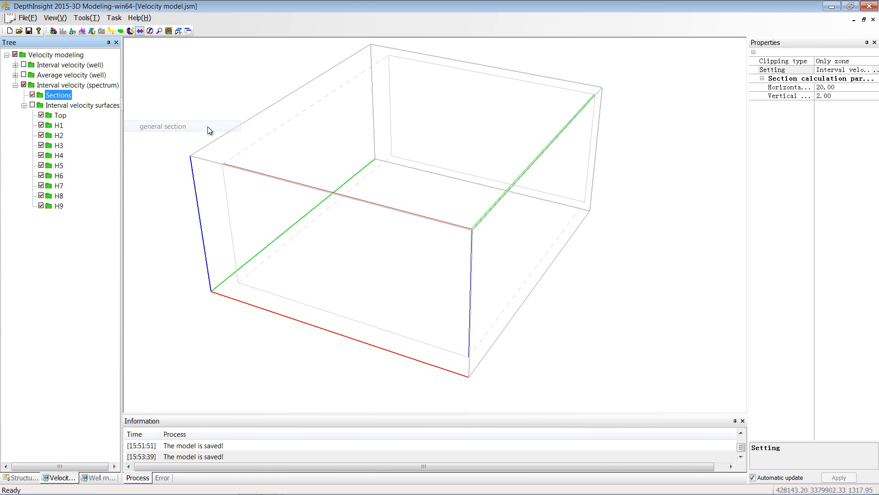
{"action": "left_click", "coordinate": [179, 31]}
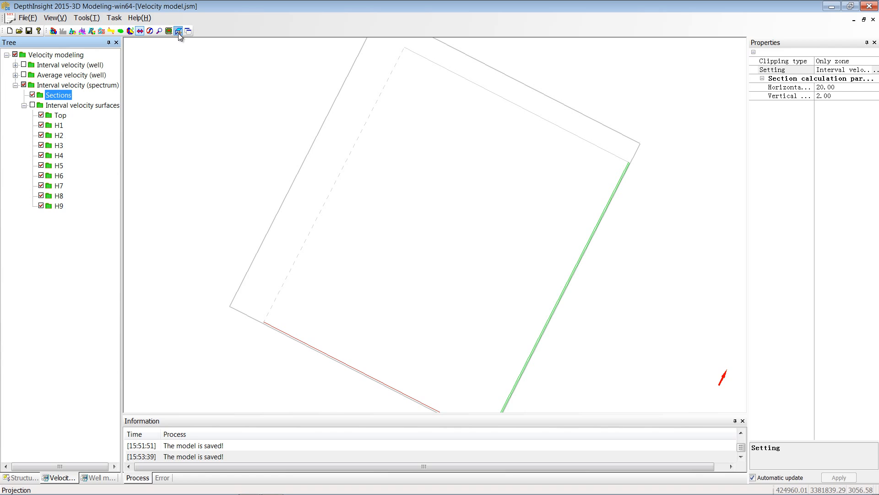
{"action": "left_click", "coordinate": [295, 148]}
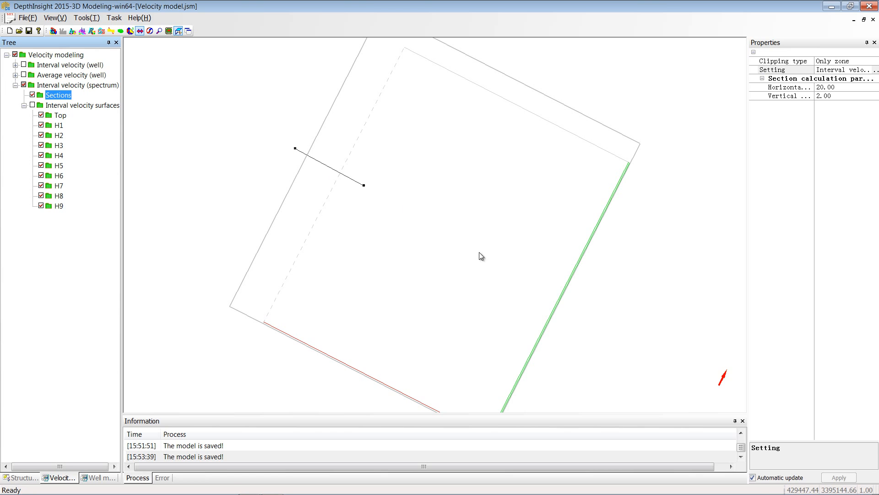
{"action": "left_click", "coordinate": [589, 310]}
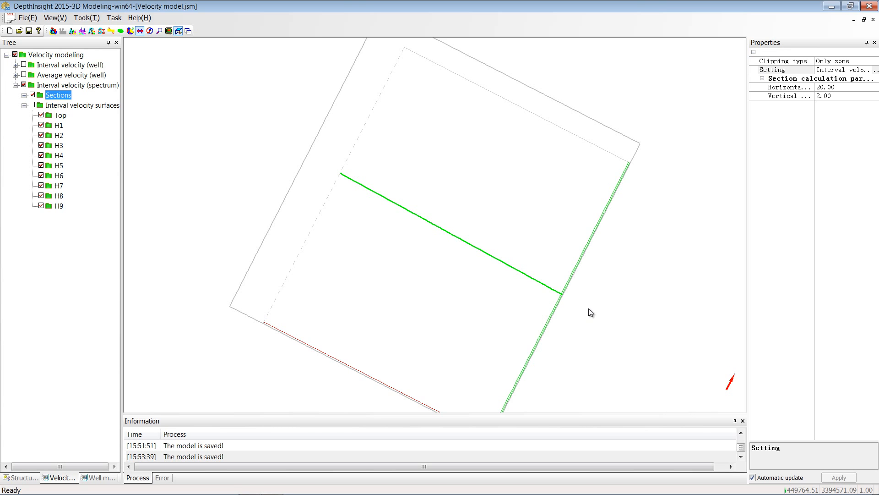
{"action": "left_click", "coordinate": [178, 31]}
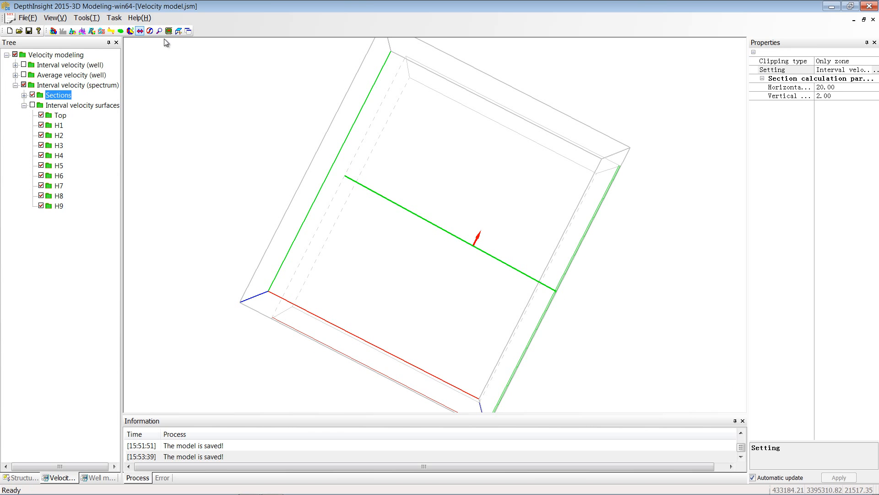
Calculate the interval velocity on General section 1 of the spectrum model
{"action": "left_click", "coordinate": [150, 31]}
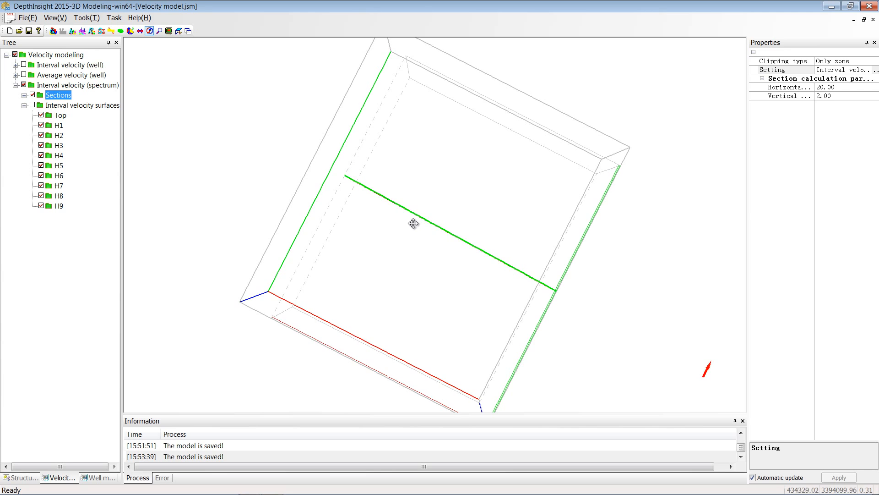
{"action": "left_click_drag", "start_coordinate": [413, 223], "coordinate": [363, 92]}
{"action": "left_click", "coordinate": [132, 31]}
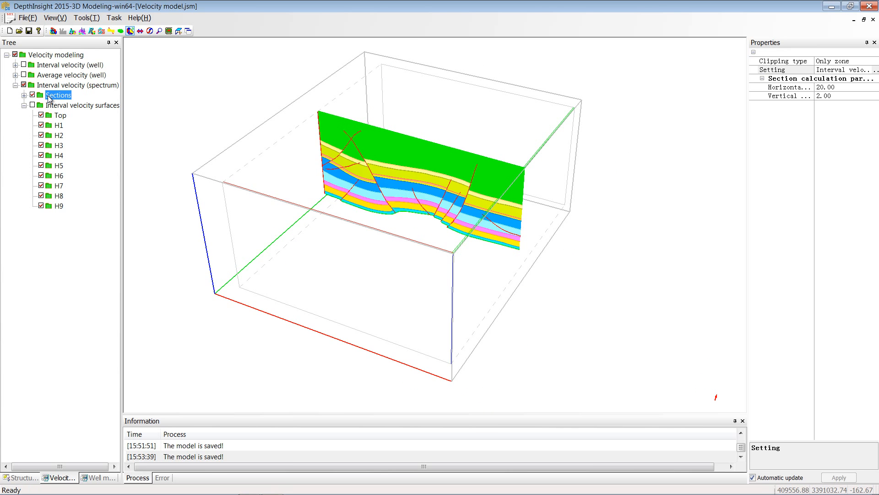
{"action": "left_click", "coordinate": [24, 95]}
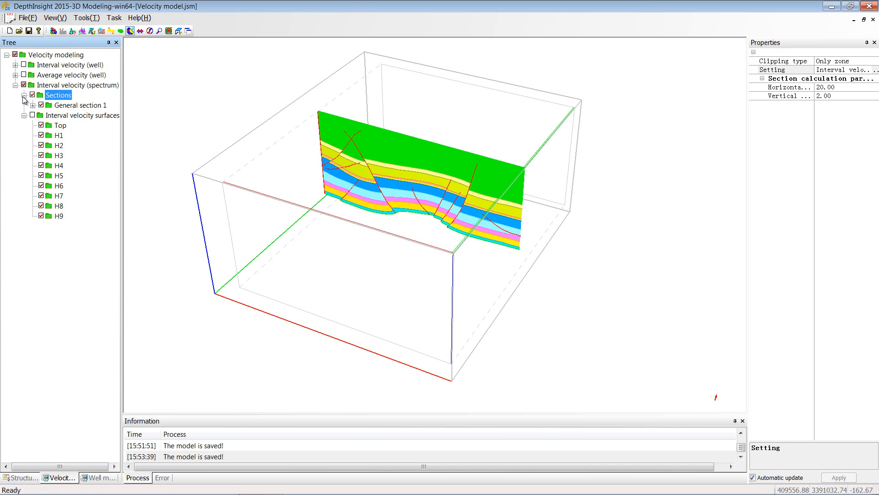
{"action": "left_click", "coordinate": [66, 106]}
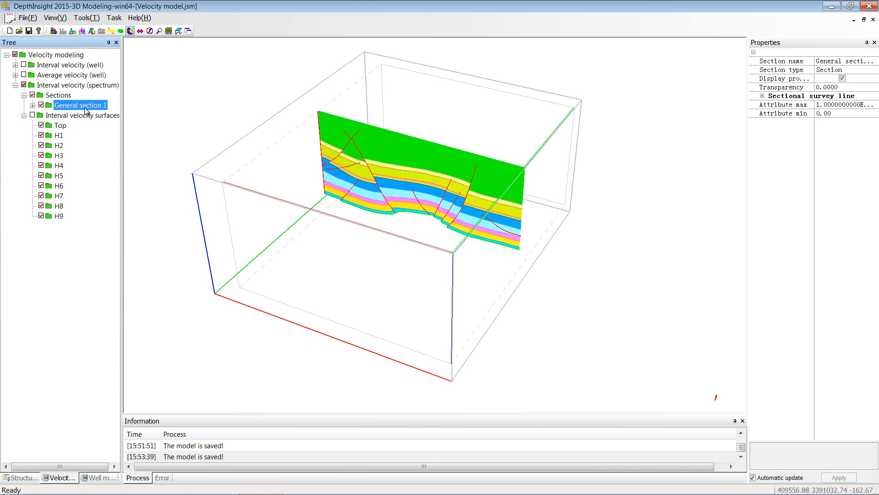
{"action": "right_click", "coordinate": [84, 108]}
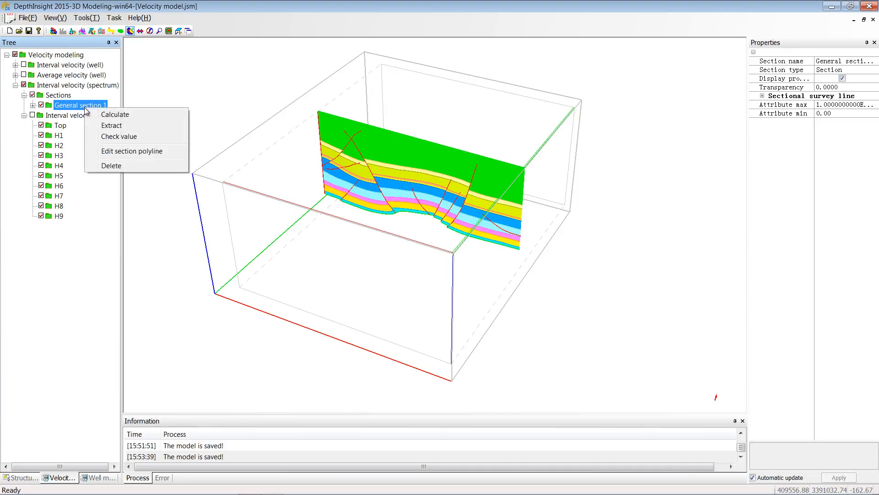
{"action": "left_click", "coordinate": [152, 120]}
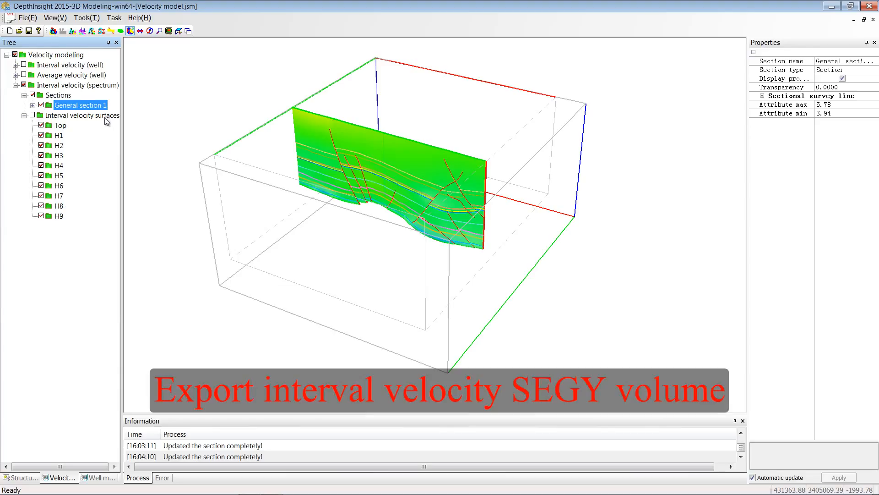
Begin exporting the spectrum interval velocity model with velocity unit m/ms and data checking enabled
{"action": "left_click", "coordinate": [67, 86]}
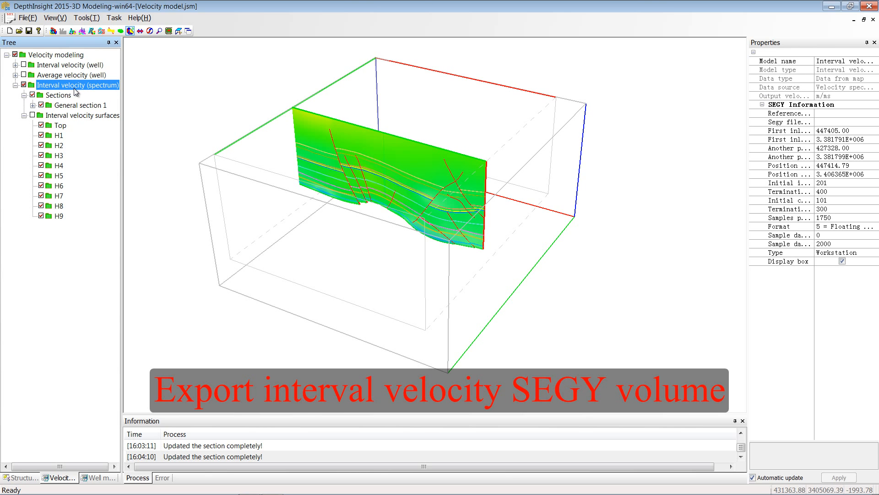
{"action": "right_click", "coordinate": [74, 91]}
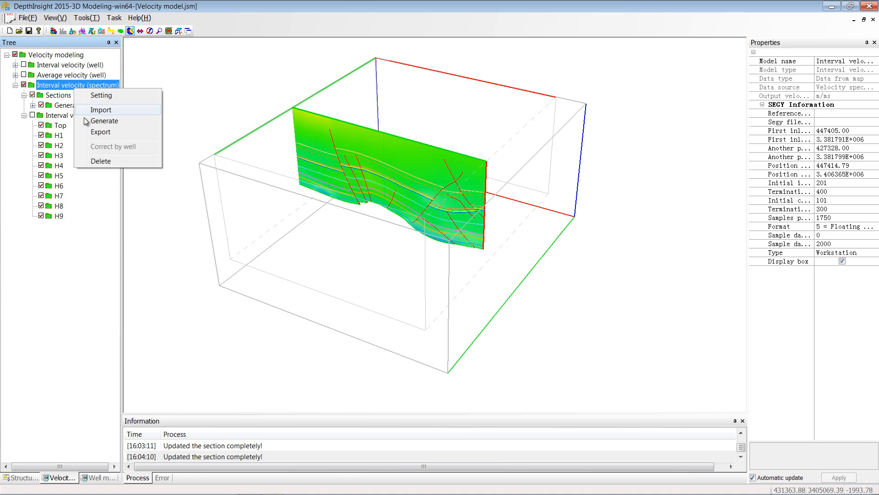
{"action": "left_click", "coordinate": [121, 135]}
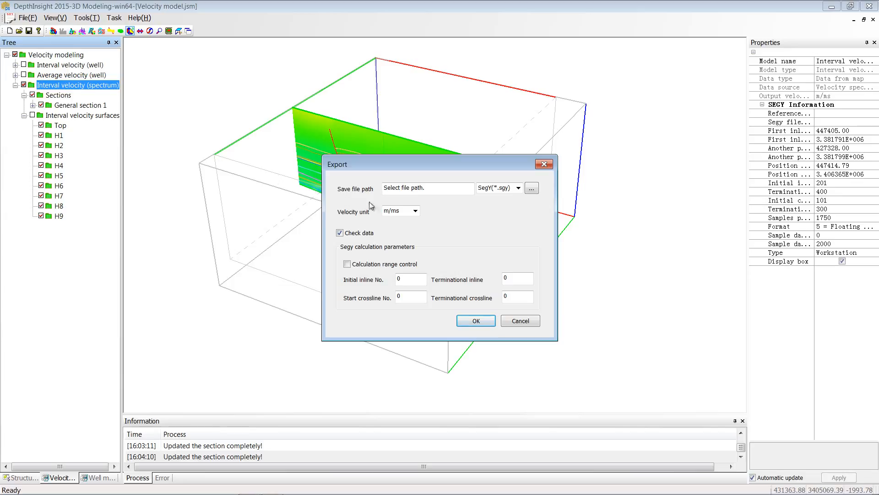
{"action": "left_click", "coordinate": [417, 212]}
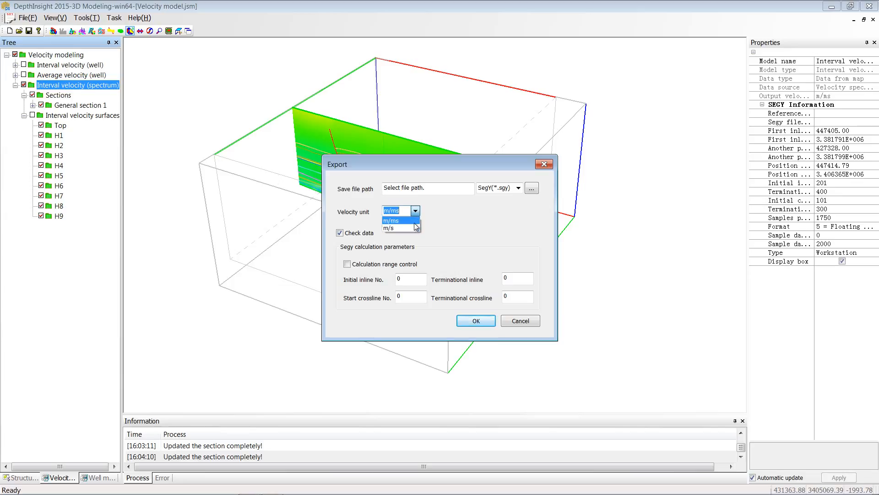
{"action": "left_click", "coordinate": [415, 222]}
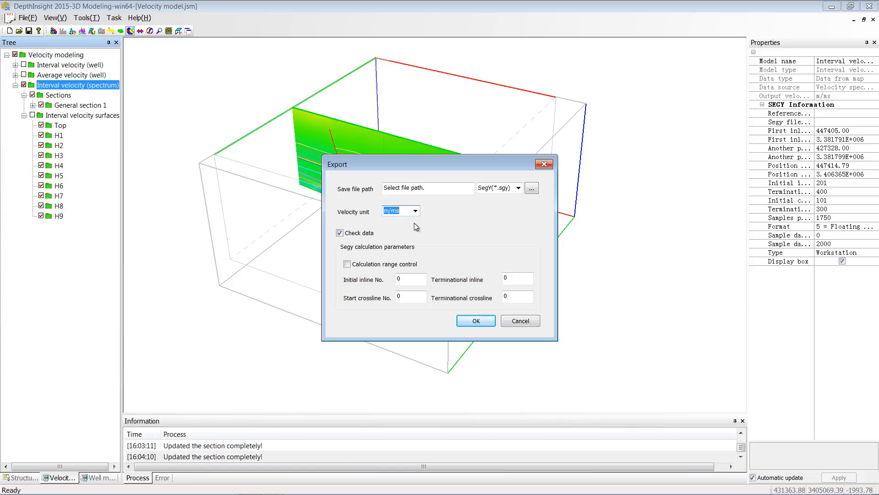
{"action": "left_click", "coordinate": [340, 233]}
{"action": "left_click", "coordinate": [340, 233]}
Choose the 3D-Model folder on the Desktop as the location for the exported SegY file
{"action": "left_click", "coordinate": [532, 189]}
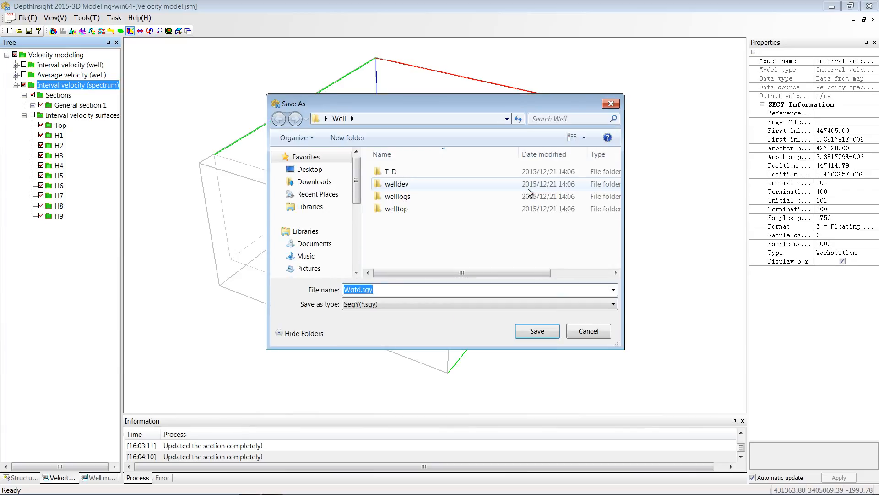
{"action": "left_click", "coordinate": [309, 169]}
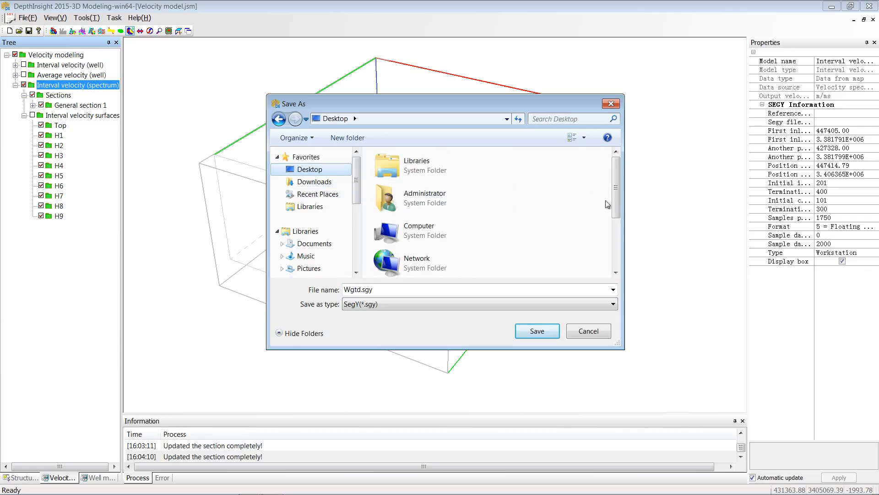
{"action": "scroll", "coordinate": [610, 232], "scroll_direction": "down", "scroll_amount": 3}
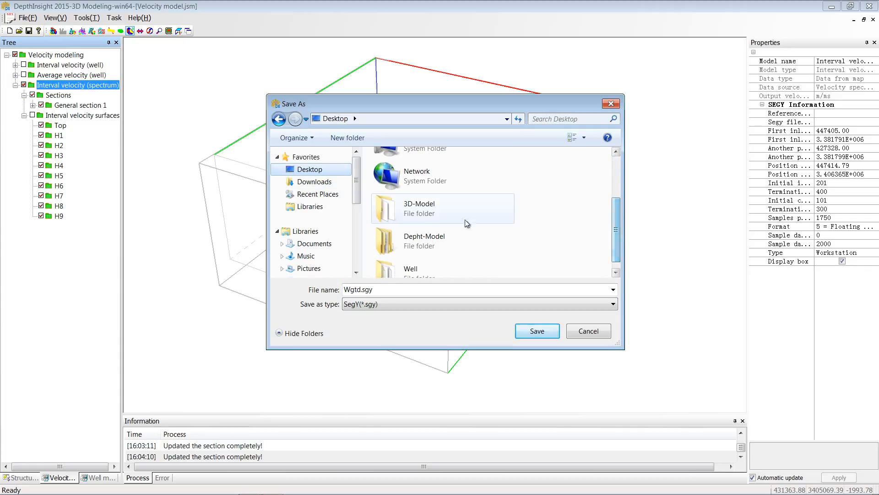
{"action": "double_click", "coordinate": [433, 213]}
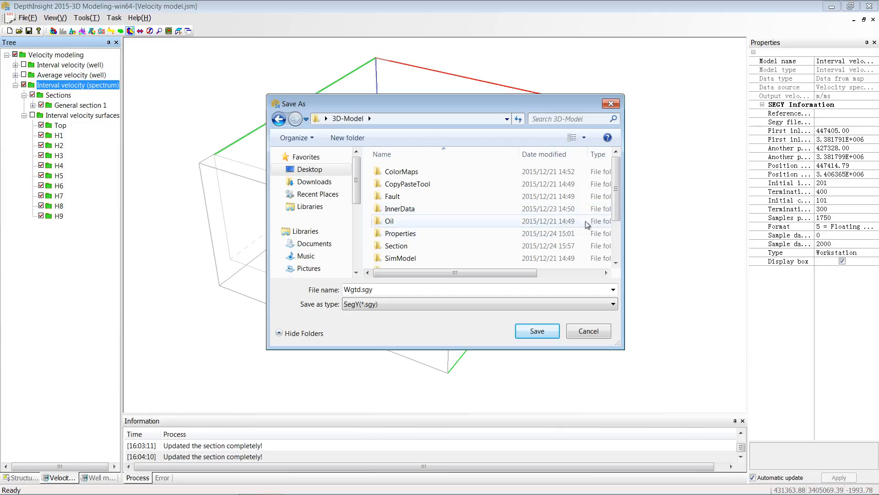
{"action": "scroll", "coordinate": [587, 225], "scroll_direction": "down", "scroll_amount": 2}
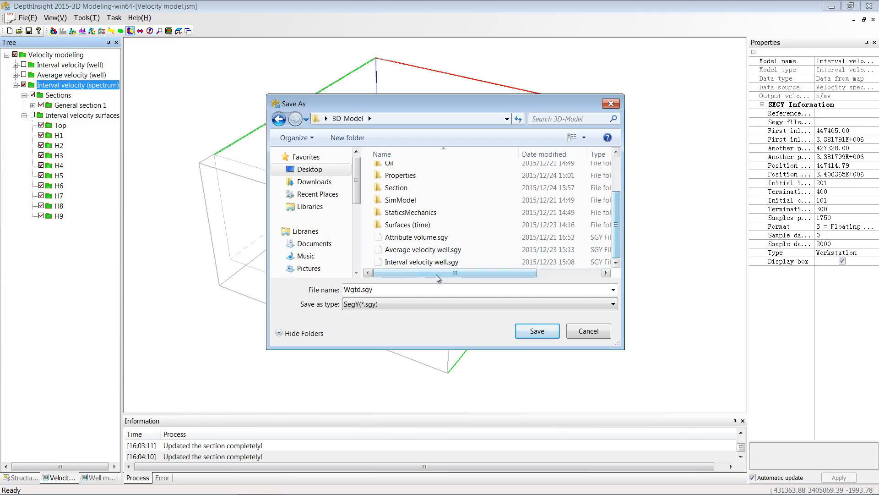
Name the SegY file "Interval velocity spectrum", save the path and run the export
{"action": "double_click", "coordinate": [363, 290]}
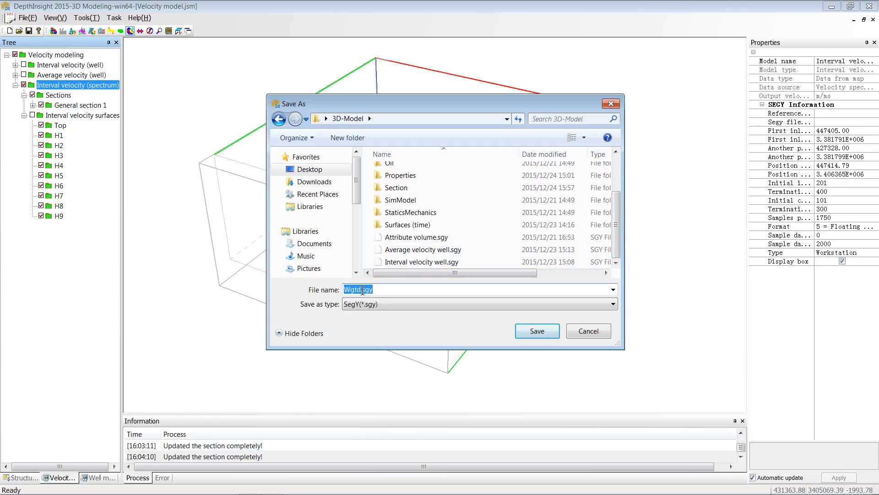
{"action": "left_click", "coordinate": [362, 290]}
{"action": "key", "text": "BackSpace"}
{"action": "key", "text": "BackSpace"}
{"action": "key", "text": "BackSpace"}
{"action": "key", "text": "BackSpace"}
{"action": "type", "text": "Interval velocity spectrum"}
{"action": "left_click", "coordinate": [537, 331]}
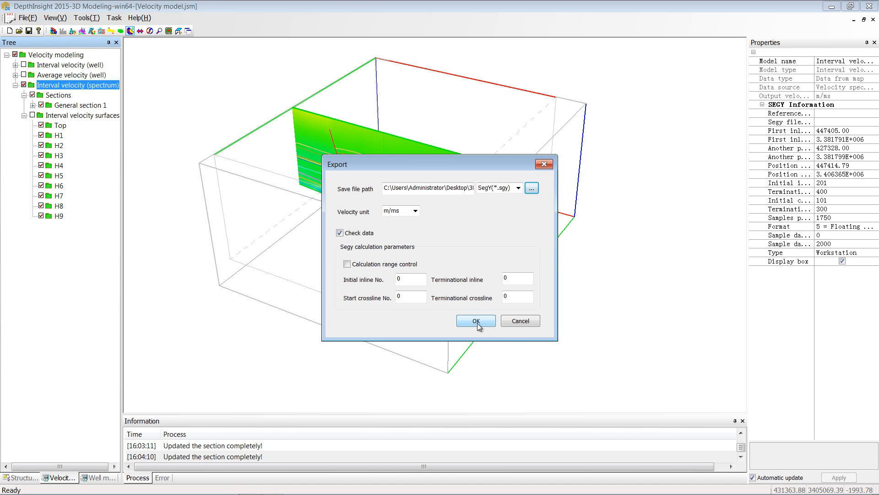
{"action": "left_click", "coordinate": [476, 322]}
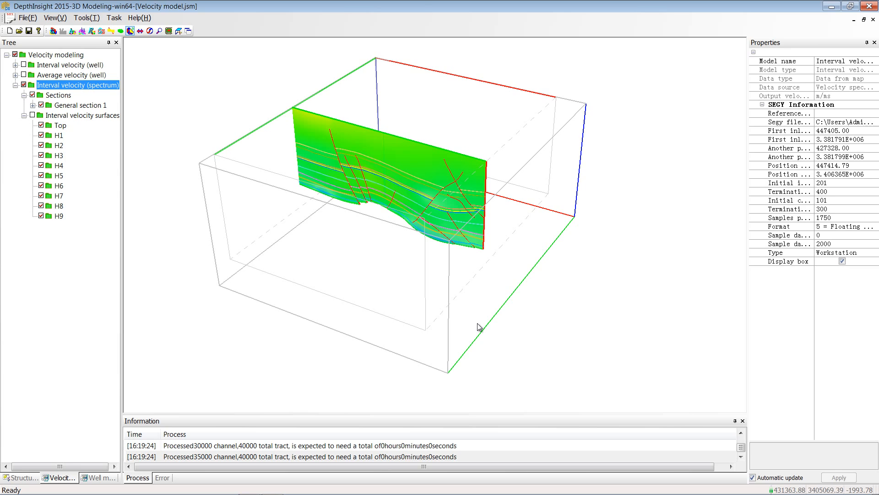
Hide General section 1 of the spectrum interval velocity model
{"action": "left_click", "coordinate": [57, 108]}
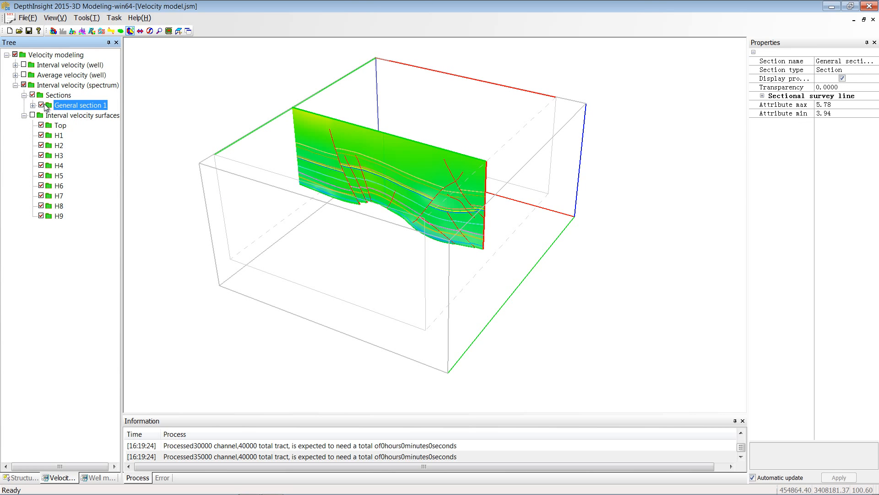
{"action": "left_click", "coordinate": [41, 105]}
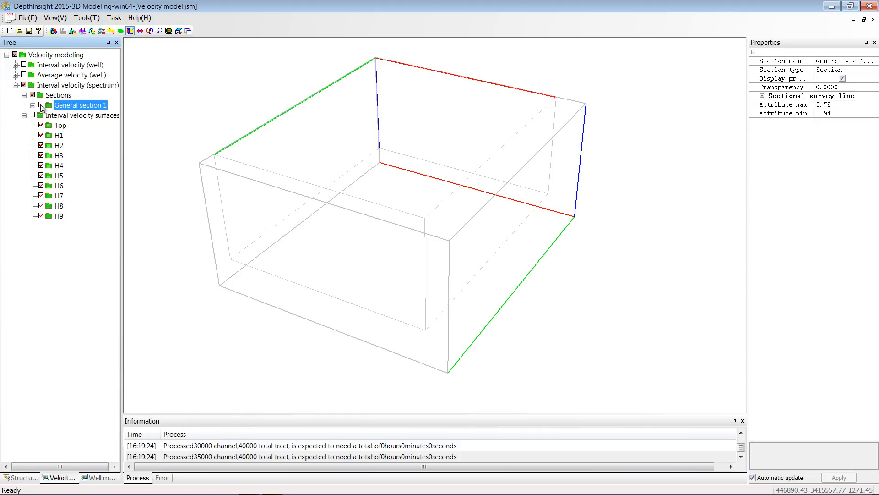
Open well management, expand its data categories and choose Time Domain as the well heads' domain type
{"action": "left_click", "coordinate": [83, 32]}
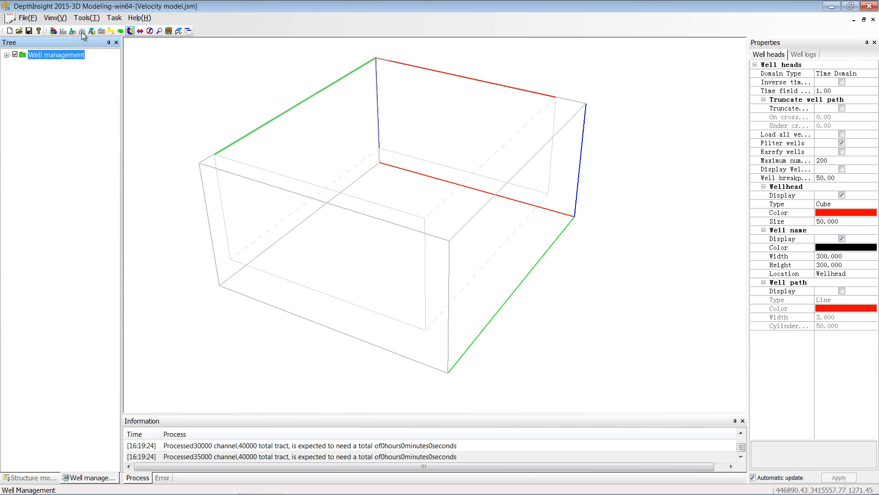
{"action": "left_click", "coordinate": [7, 56]}
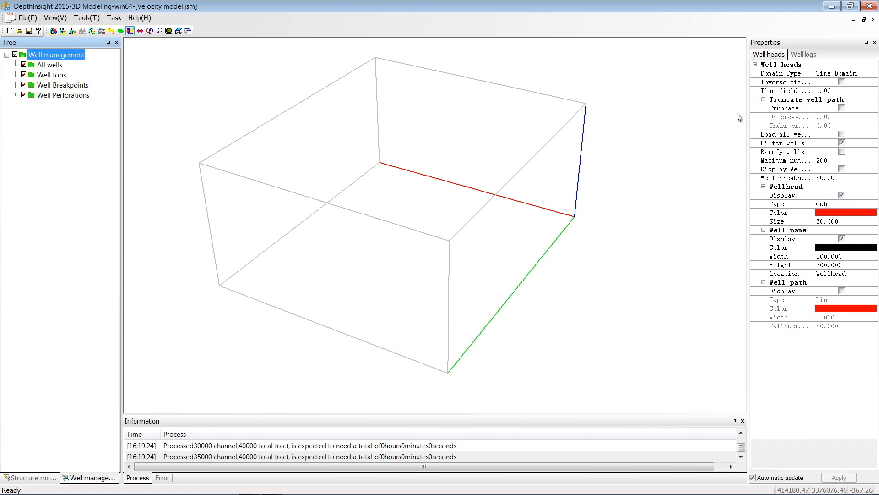
{"action": "left_click", "coordinate": [875, 77]}
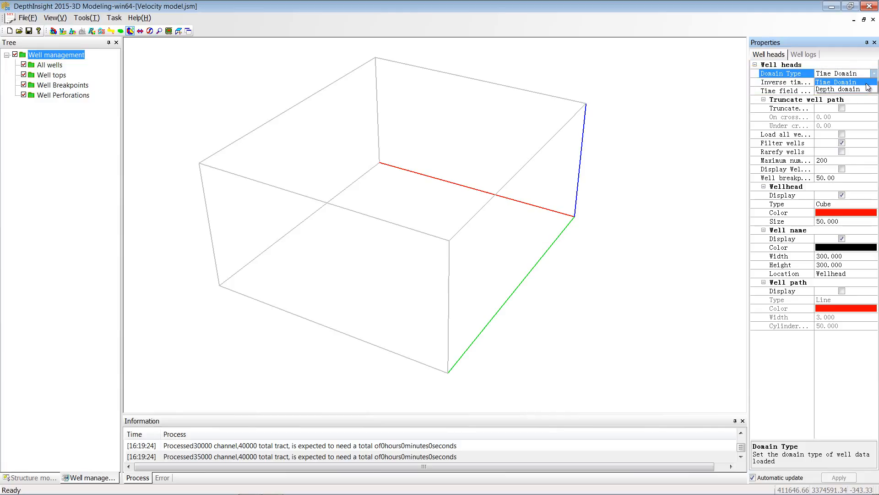
{"action": "left_click", "coordinate": [866, 83]}
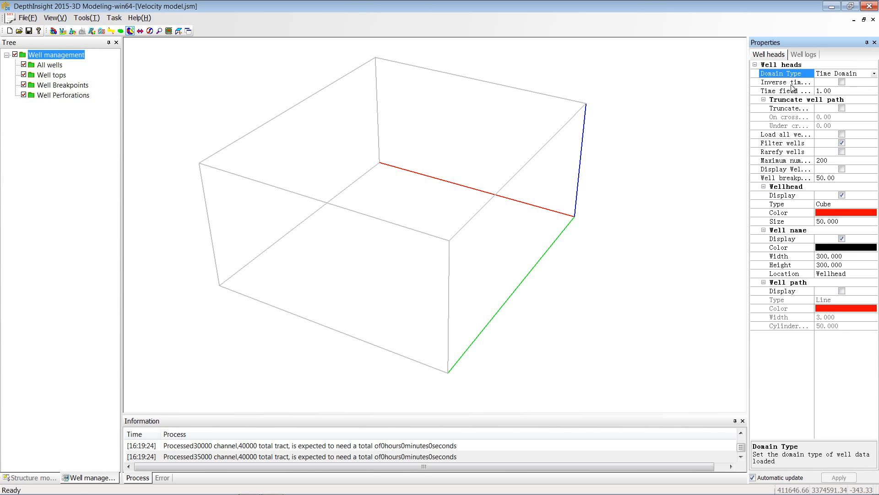
Set the model's database information to the Test Project work area with the Time seismic survey
{"action": "left_click", "coordinate": [27, 19]}
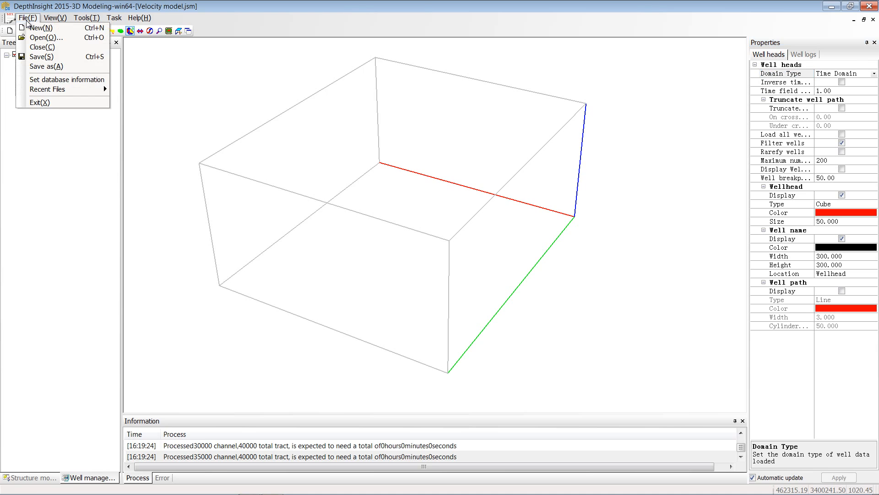
{"action": "left_click", "coordinate": [25, 80]}
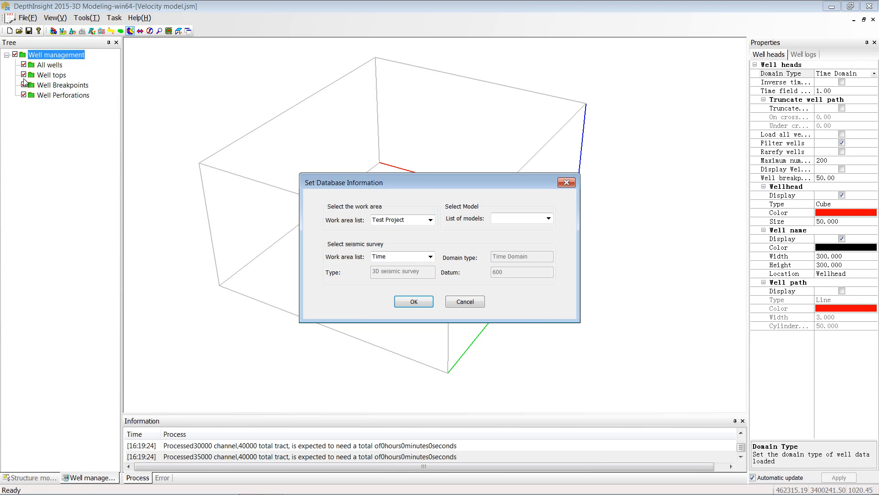
{"action": "left_click", "coordinate": [431, 220]}
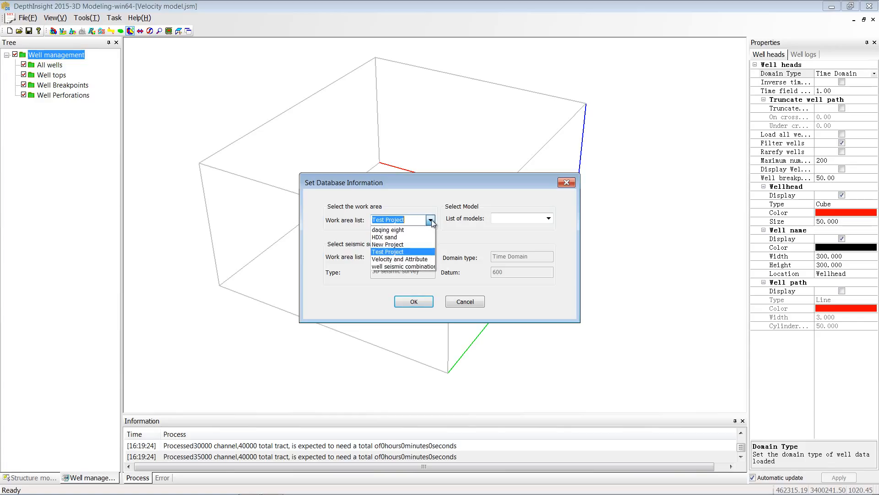
{"action": "left_click", "coordinate": [412, 252]}
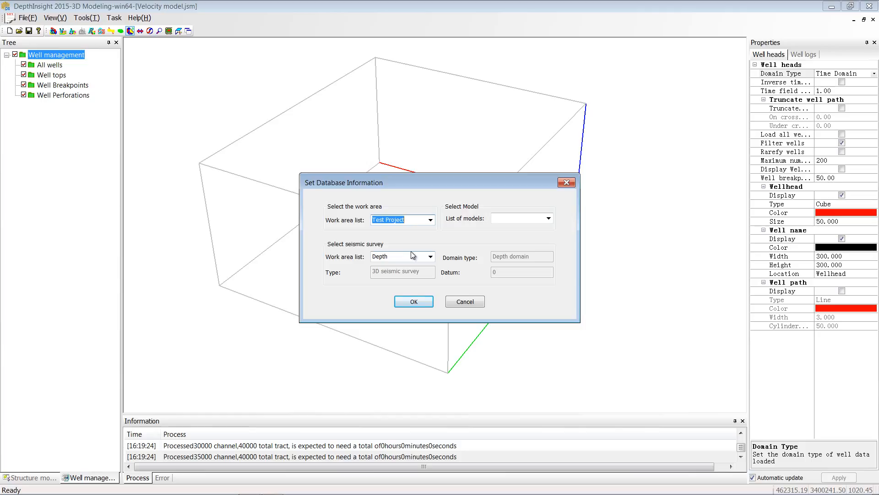
{"action": "left_click", "coordinate": [430, 256]}
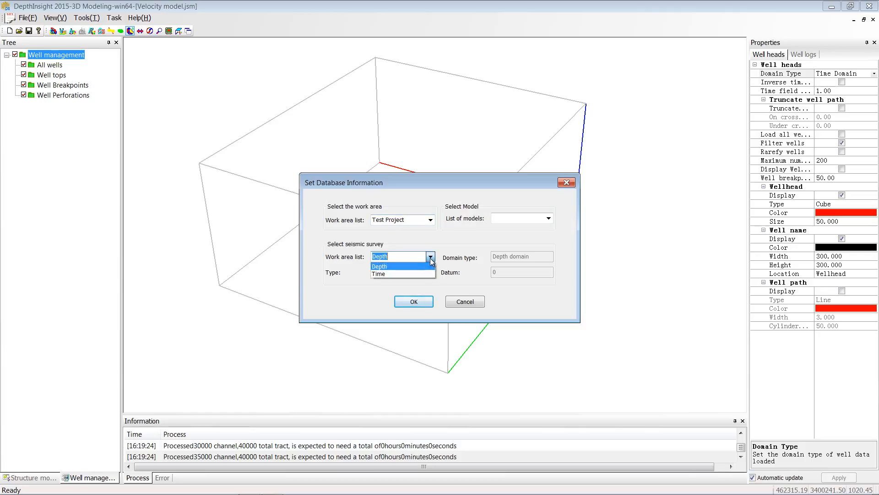
{"action": "left_click", "coordinate": [418, 274]}
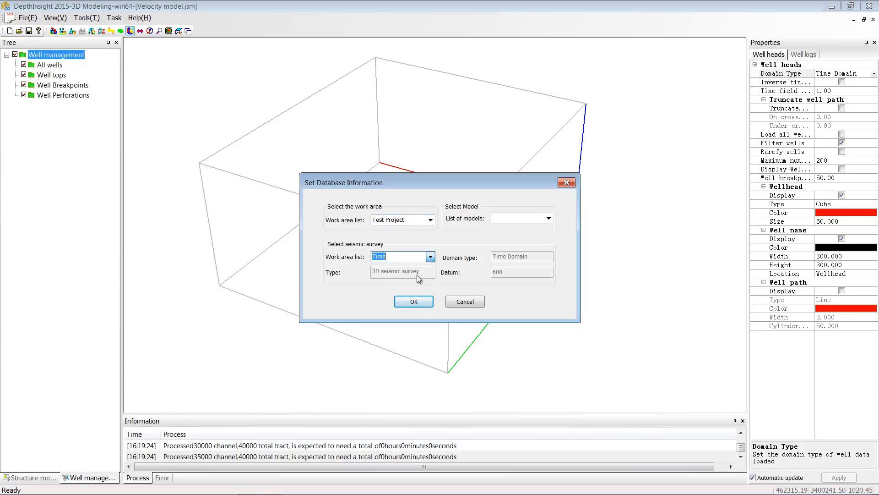
{"action": "left_click", "coordinate": [413, 301]}
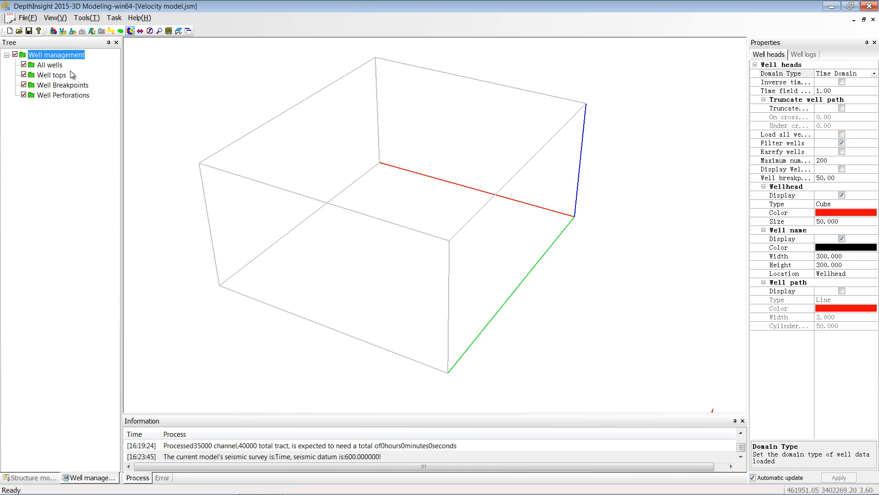
Load the well paths and the well tops from the database into well management
{"action": "right_click", "coordinate": [41, 56]}
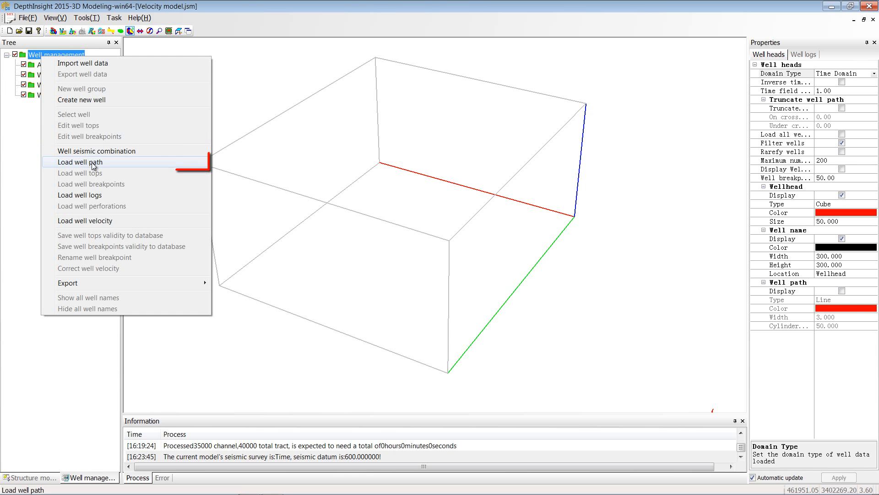
{"action": "left_click", "coordinate": [127, 165]}
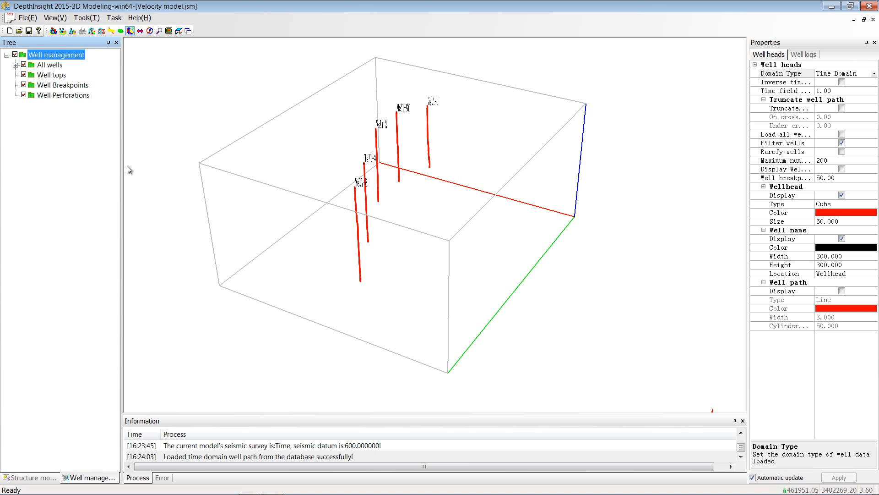
{"action": "right_click", "coordinate": [46, 57]}
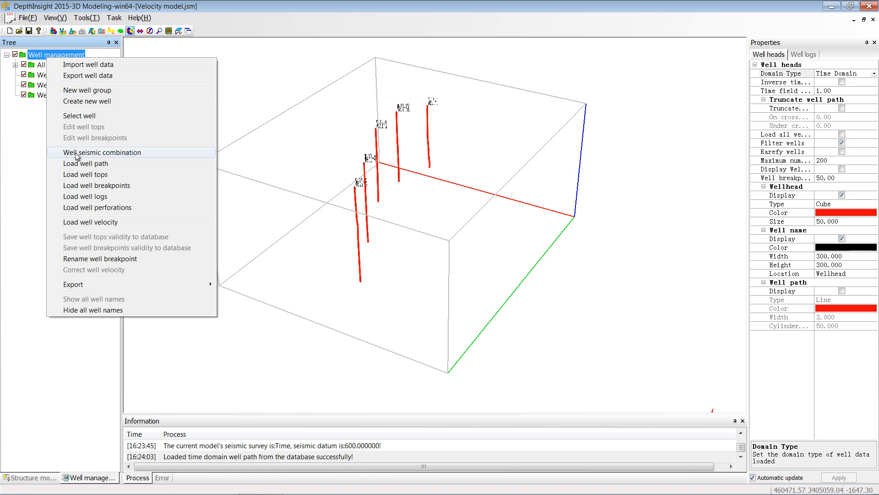
{"action": "left_click", "coordinate": [154, 177]}
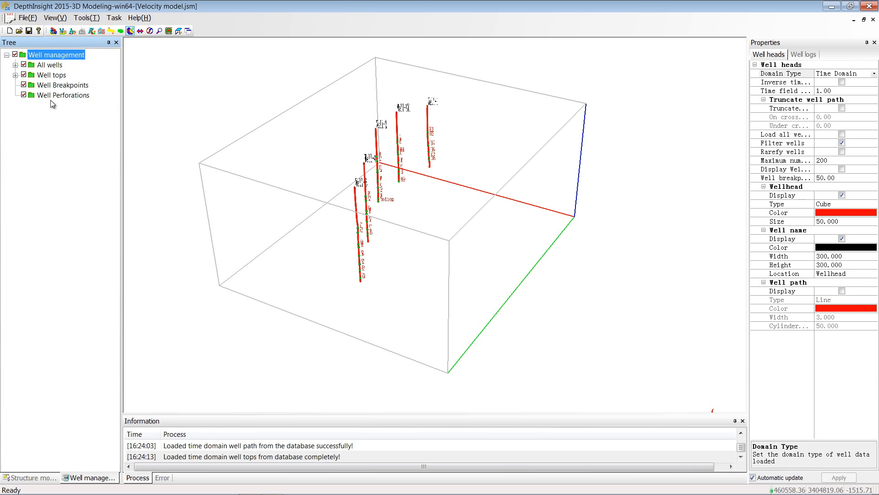
Hide the well tops and load the well velocity data for the displayed wells
{"action": "left_click", "coordinate": [24, 75]}
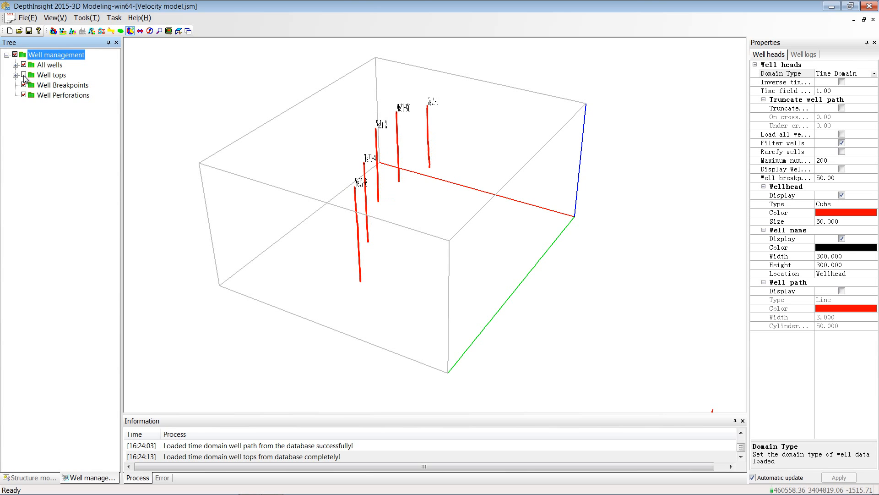
{"action": "right_click", "coordinate": [48, 56]}
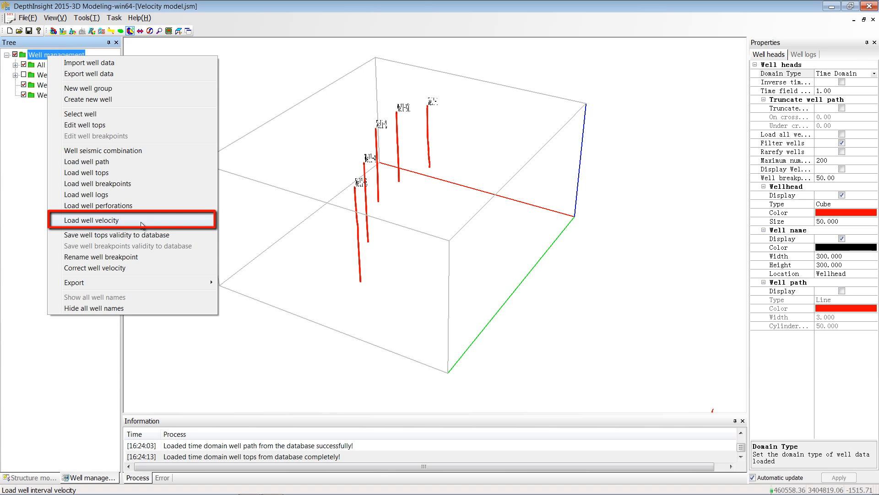
{"action": "left_click", "coordinate": [142, 224]}
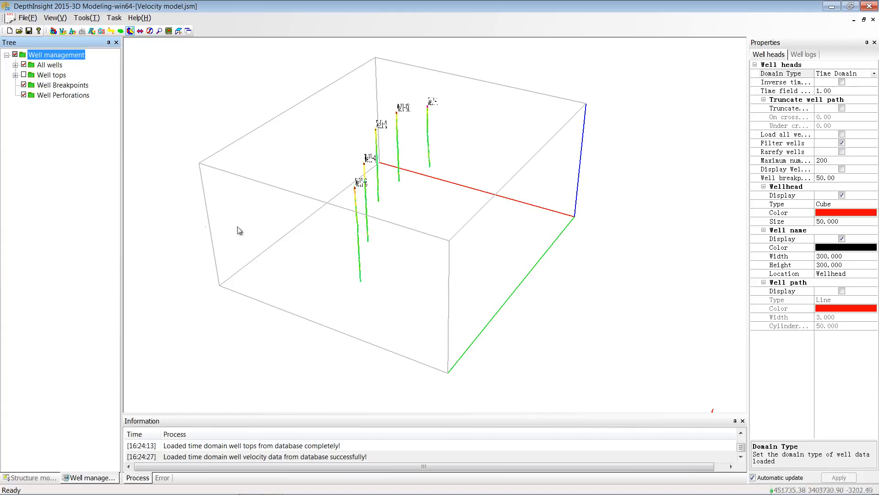
In the well logs' private Interval velocity colour table, set the minimum to 0.3 and the maximum to 8.00, and apply it
{"action": "left_click", "coordinate": [806, 54]}
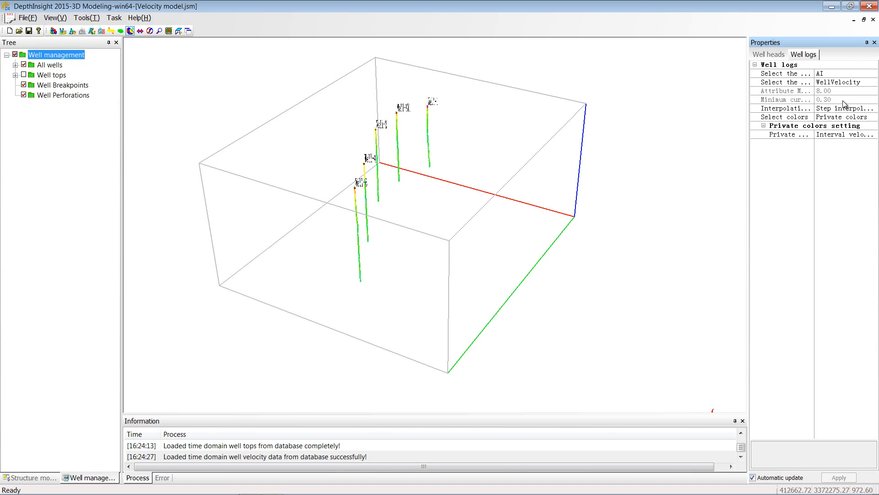
{"action": "left_click", "coordinate": [845, 135]}
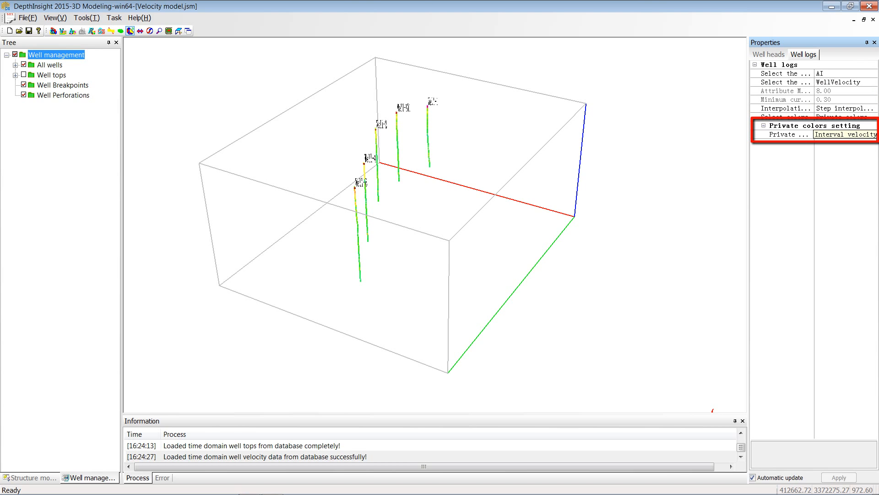
{"action": "left_click", "coordinate": [876, 135]}
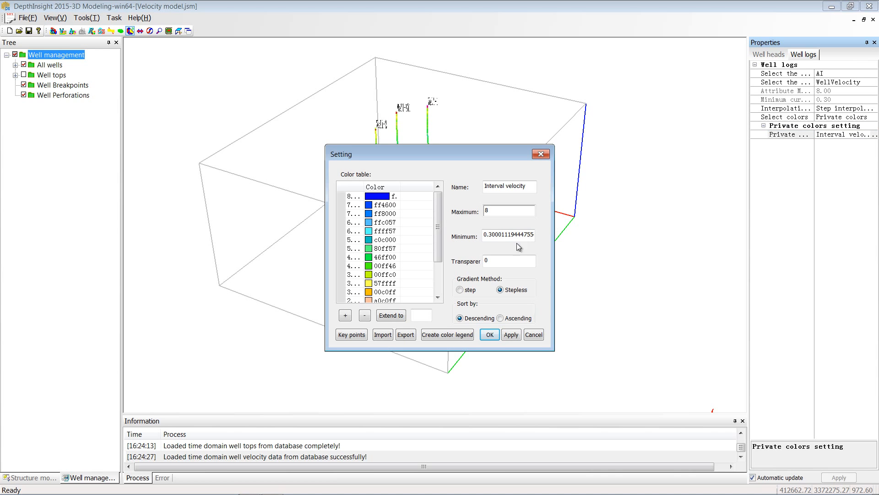
{"action": "left_click_drag", "start_coordinate": [486, 238], "coordinate": [540, 236]}
{"action": "type", "text": "0.3"}
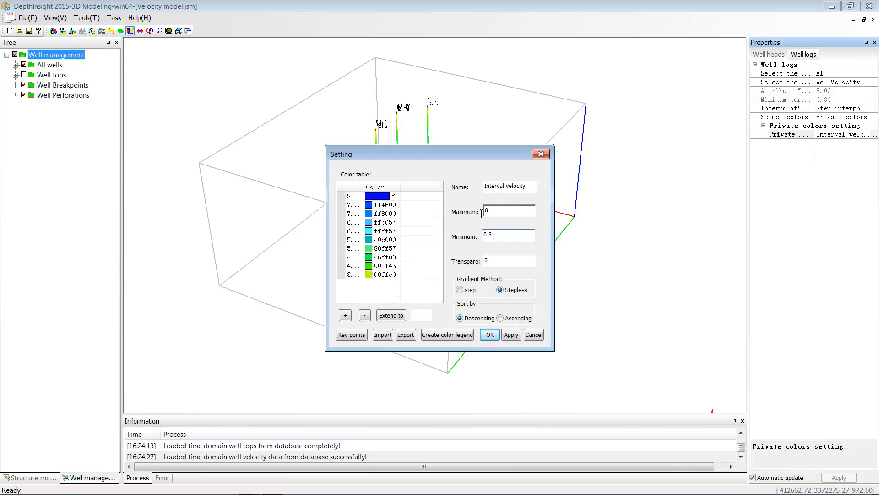
{"action": "left_click_drag", "start_coordinate": [502, 212], "coordinate": [477, 216]}
{"action": "type", "text": "8."}
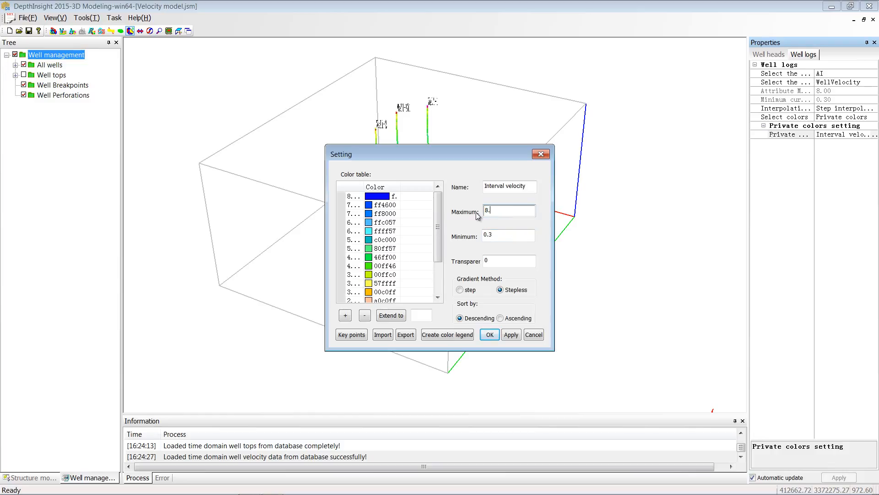
{"action": "type", "text": "00"}
{"action": "mouse_move", "coordinate": [439, 216]}
{"action": "left_mouse_down"}
{"action": "mouse_move", "coordinate": [430, 270]}
{"action": "mouse_move", "coordinate": [442, 212]}
{"action": "left_mouse_up"}
{"action": "left_click", "coordinate": [511, 335]}
{"action": "left_click", "coordinate": [490, 335]}
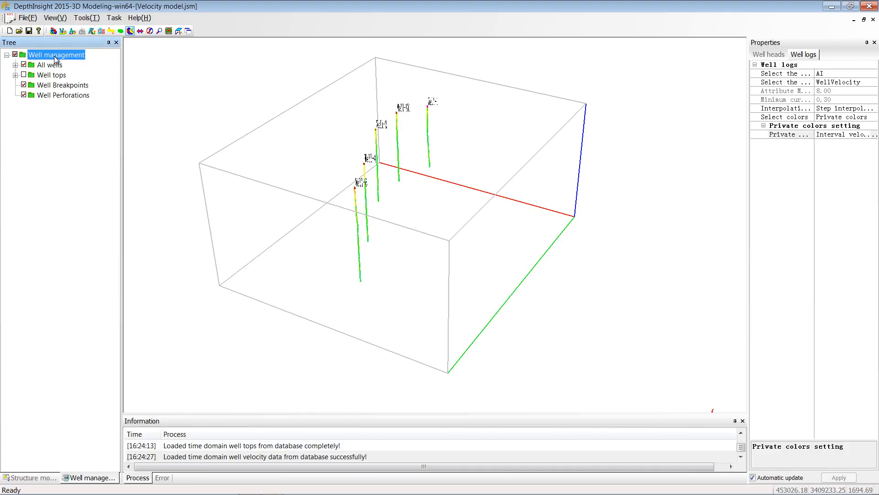
Return to velocity modeling and start the correction by well for the Interval velocity (spectrum) model
{"action": "left_click", "coordinate": [63, 32]}
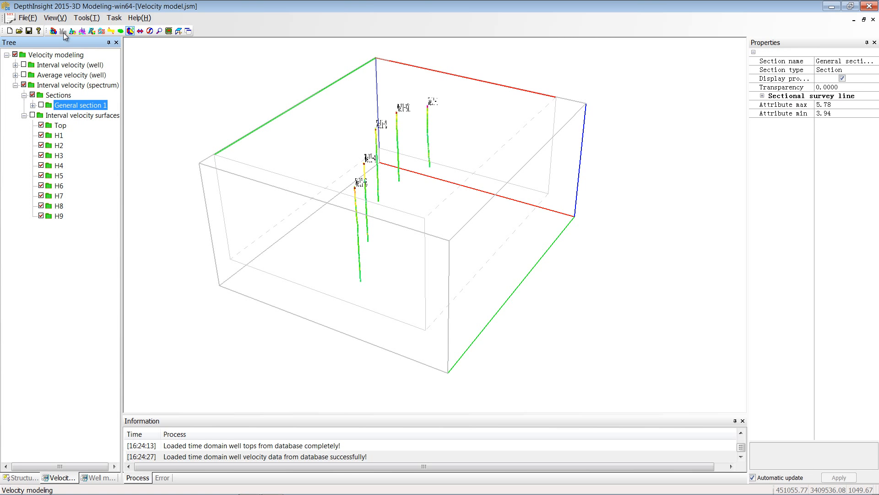
{"action": "left_click", "coordinate": [66, 86]}
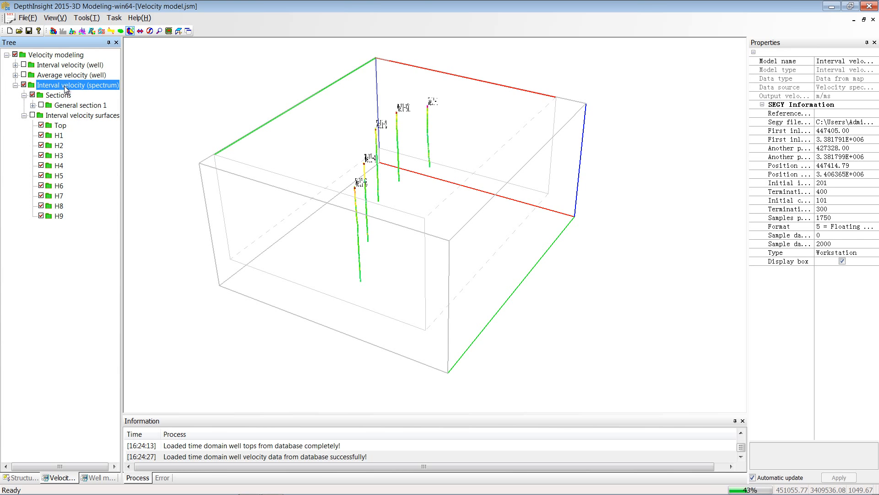
{"action": "right_click", "coordinate": [65, 87]}
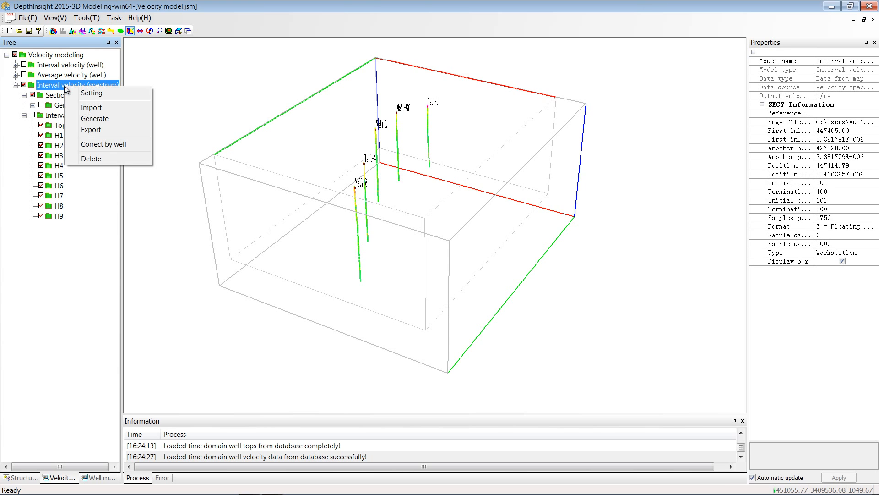
{"action": "left_click", "coordinate": [131, 146]}
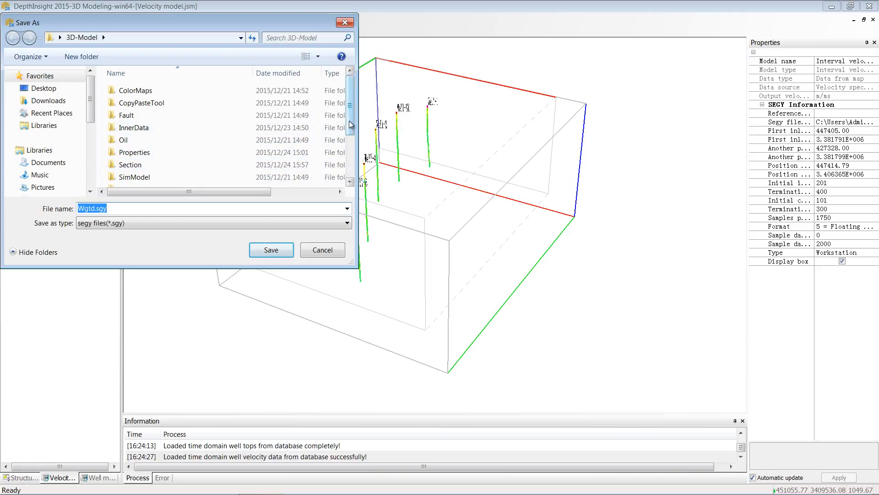
Save the well-corrected velocity volume in the 3D-Model folder as "Check Interval velocity spectrum.sgy"
{"action": "left_click_drag", "start_coordinate": [350, 126], "coordinate": [345, 172]}
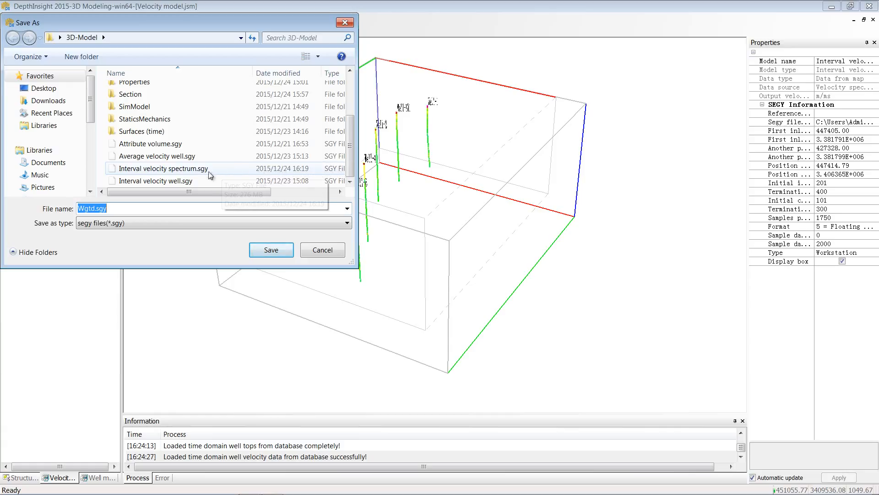
{"action": "left_click", "coordinate": [176, 170]}
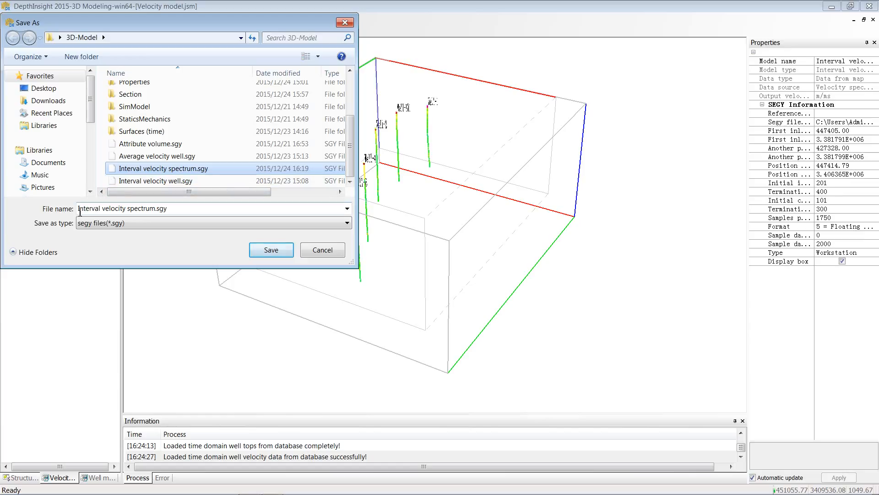
{"action": "left_click", "coordinate": [80, 209]}
{"action": "left_click", "coordinate": [80, 210]}
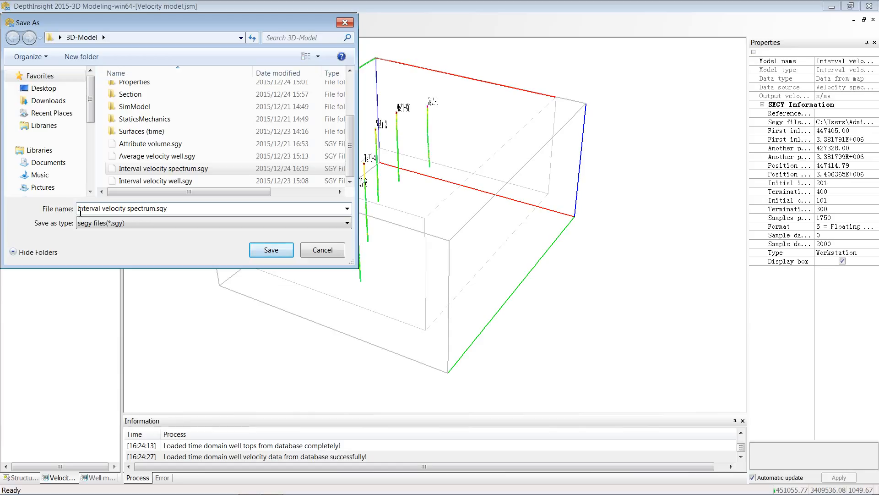
{"action": "type", "text": "0"}
{"action": "type", "text": "heck"}
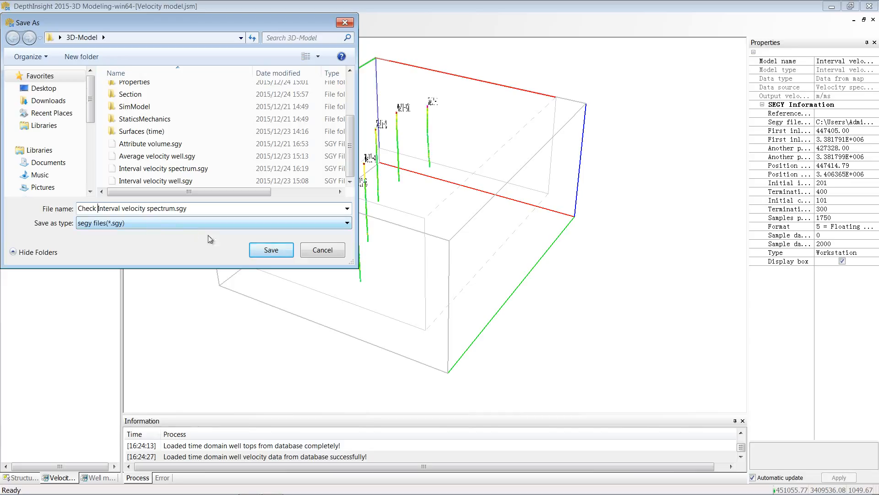
{"action": "left_click", "coordinate": [271, 250]}
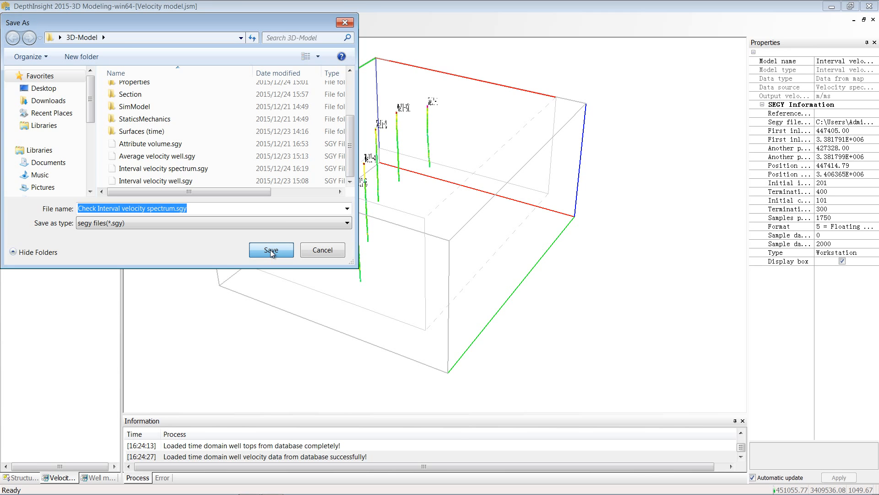
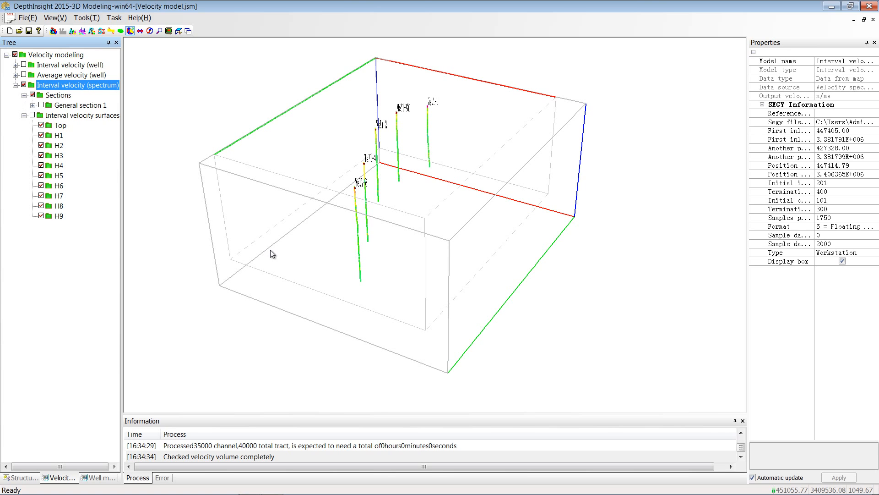
Show General section 1 of the spectrum interval velocity model and extract its values from the well-corrected volume
{"action": "left_click", "coordinate": [58, 107]}
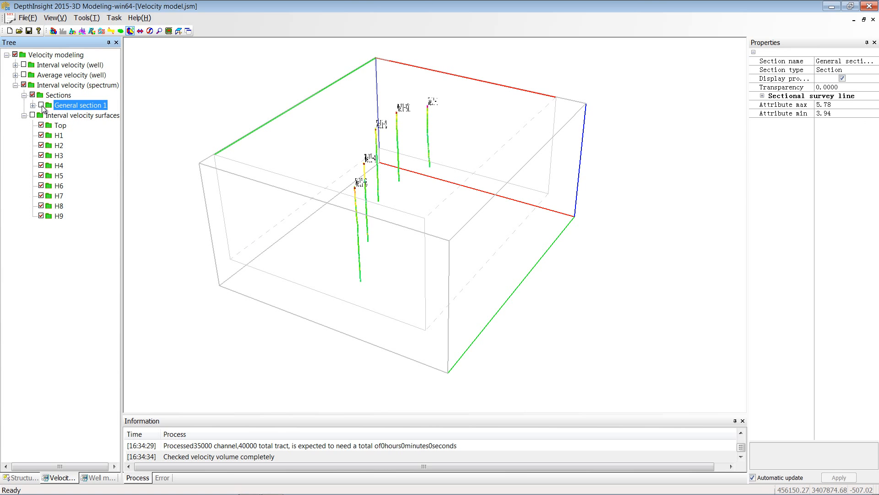
{"action": "left_click", "coordinate": [42, 105]}
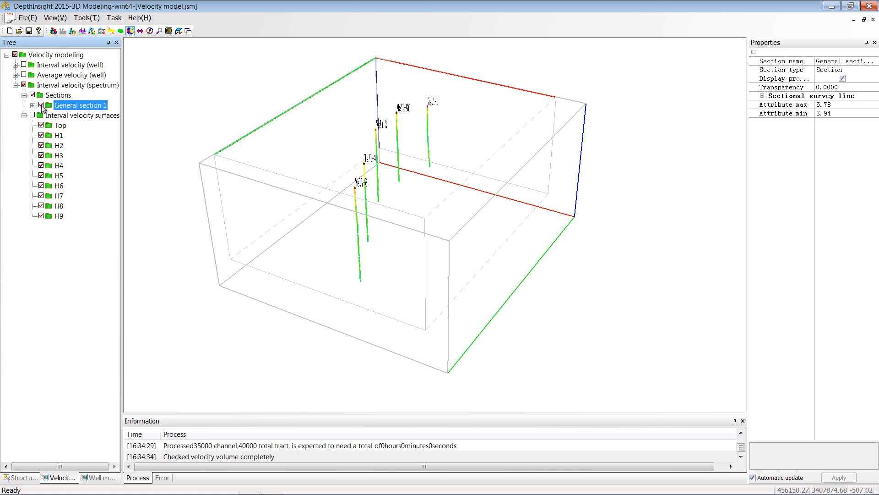
{"action": "right_click", "coordinate": [84, 107]}
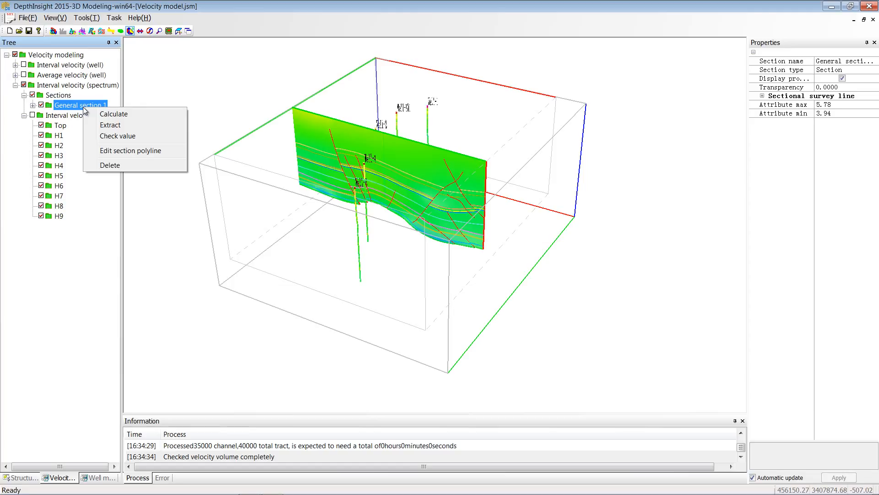
{"action": "left_click", "coordinate": [152, 131]}
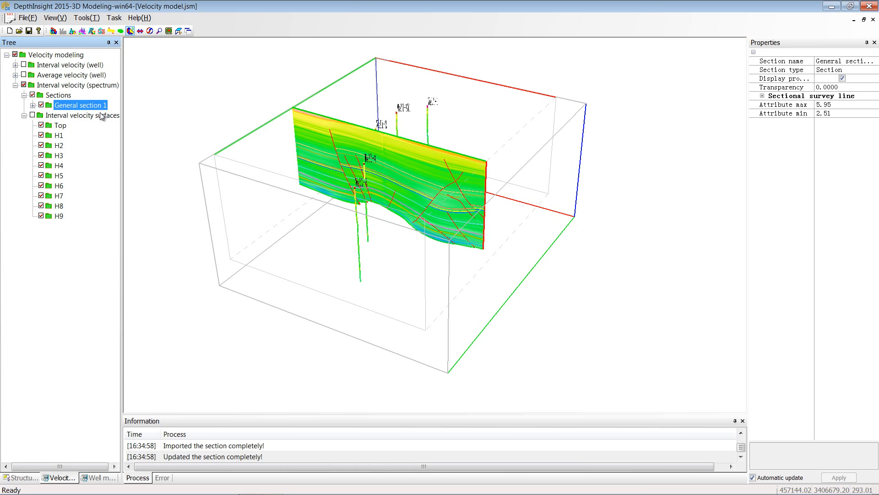
{"action": "left_click", "coordinate": [59, 56]}
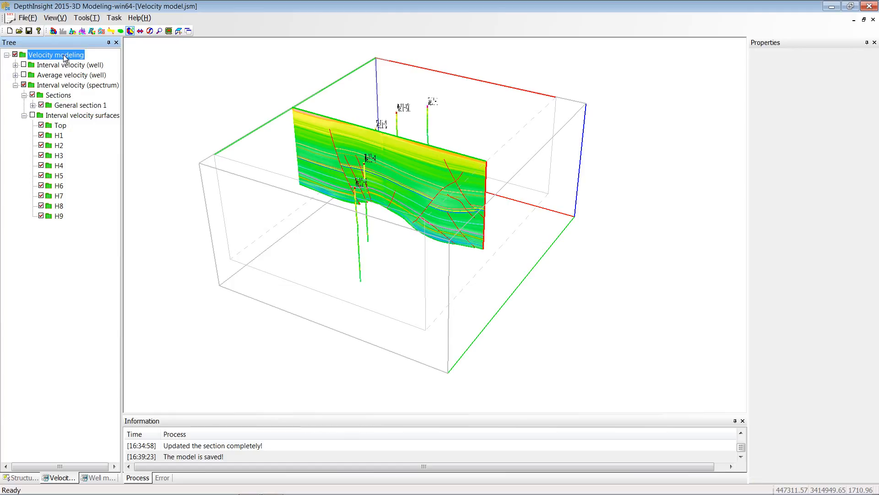
Create a new average velocity model and rename it "Average velocity(spectrum)"
{"action": "right_click", "coordinate": [66, 58]}
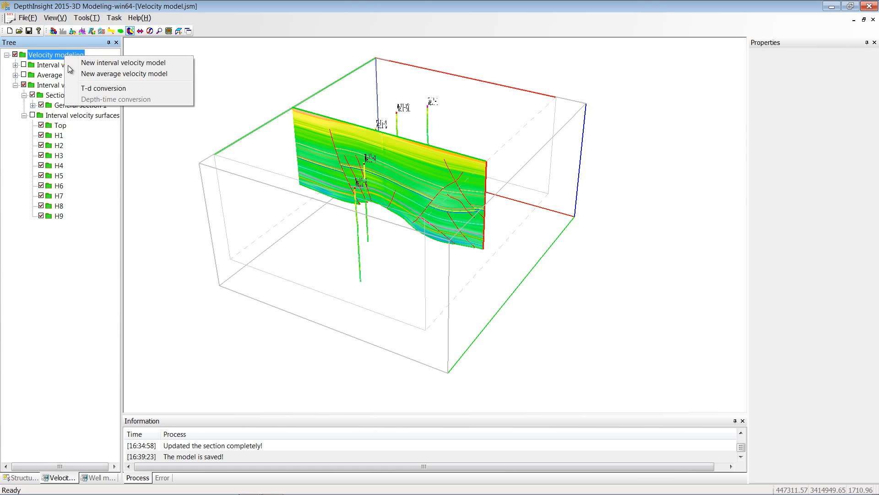
{"action": "left_click", "coordinate": [184, 74]}
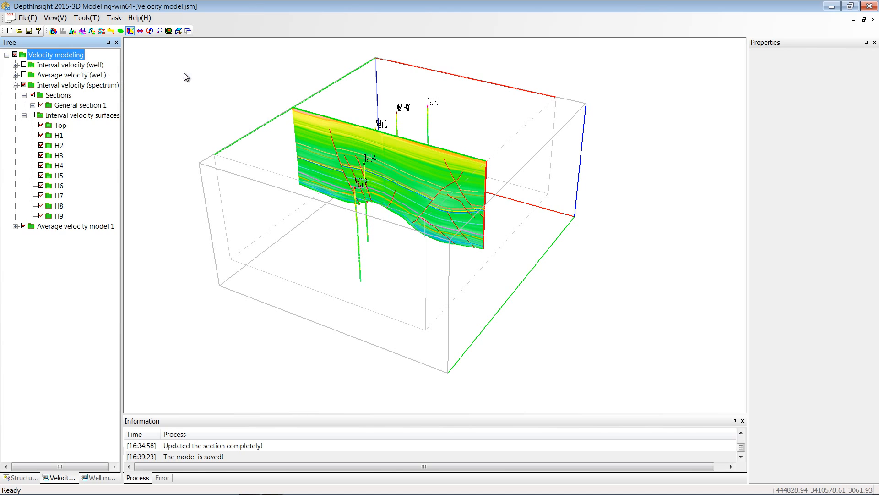
{"action": "left_click", "coordinate": [59, 227]}
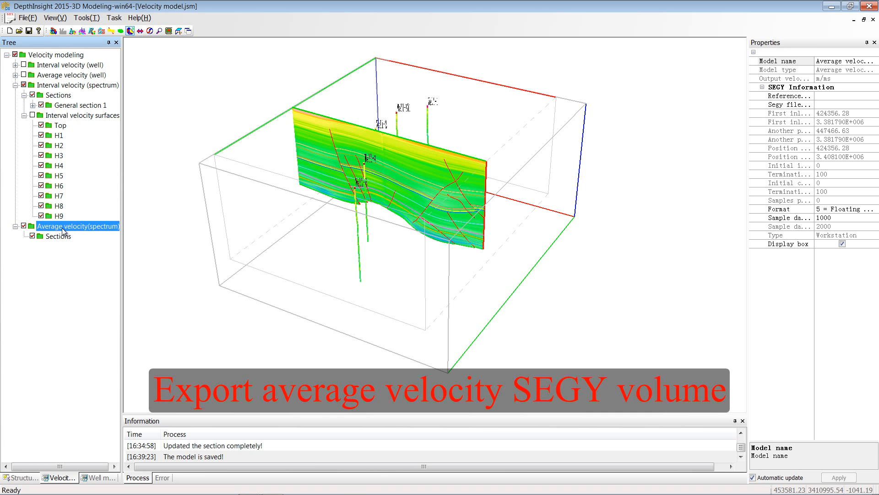
Start exporting the Average velocity(spectrum) model, with Interval velocity (spectrum) as the source and m/ms as the output velocity unit
{"action": "right_click", "coordinate": [63, 228]}
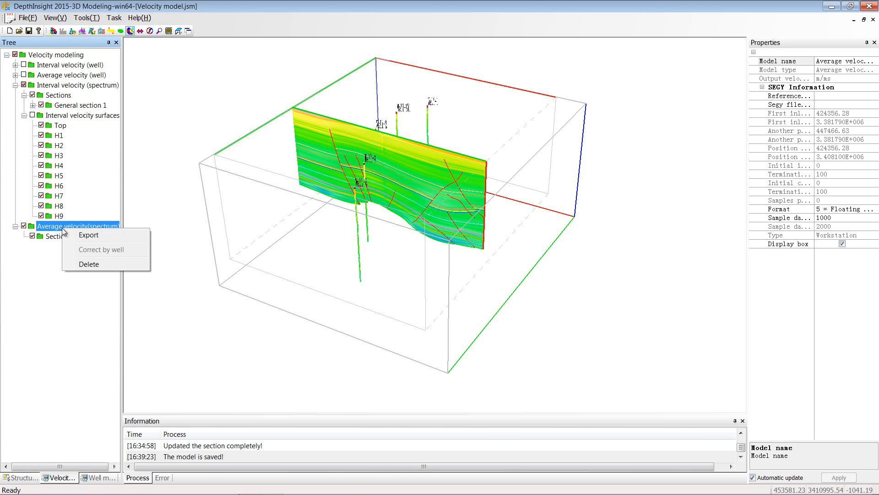
{"action": "left_click", "coordinate": [122, 235]}
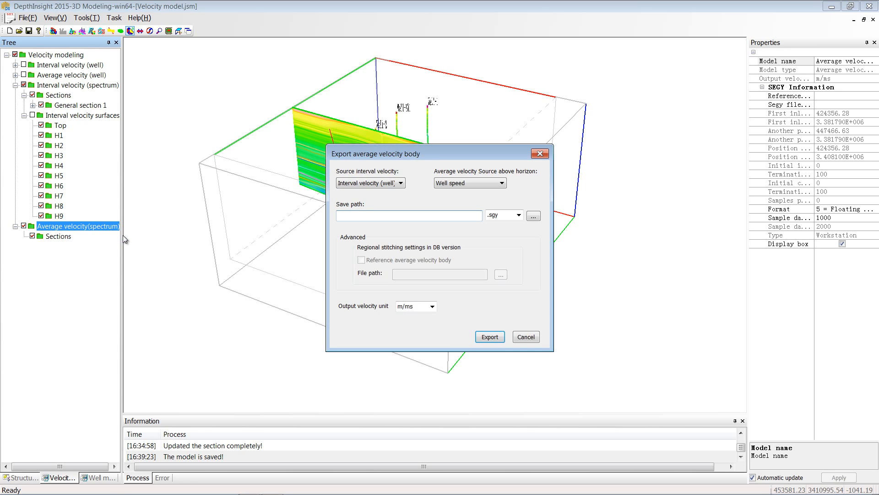
{"action": "left_click", "coordinate": [405, 214]}
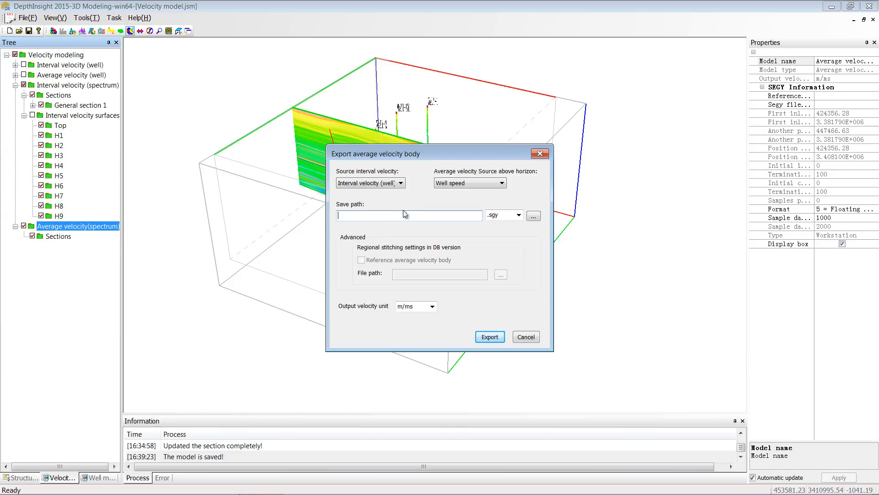
{"action": "left_click", "coordinate": [402, 184]}
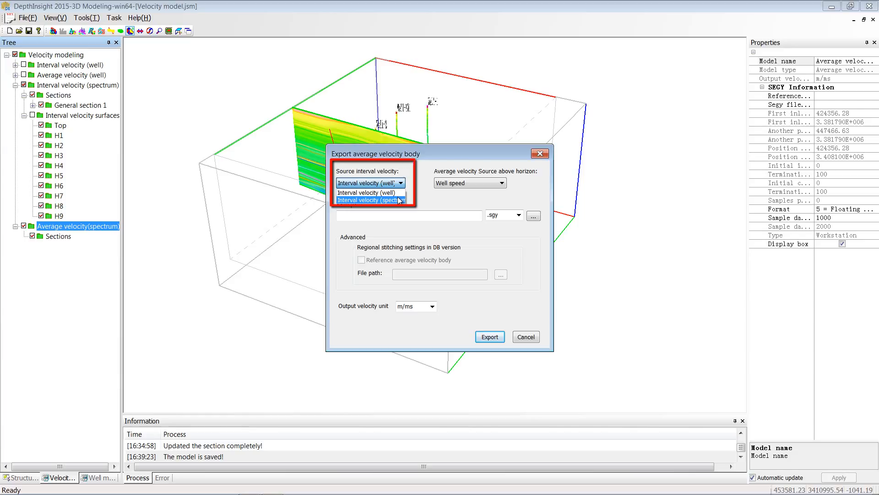
{"action": "left_click", "coordinate": [399, 200]}
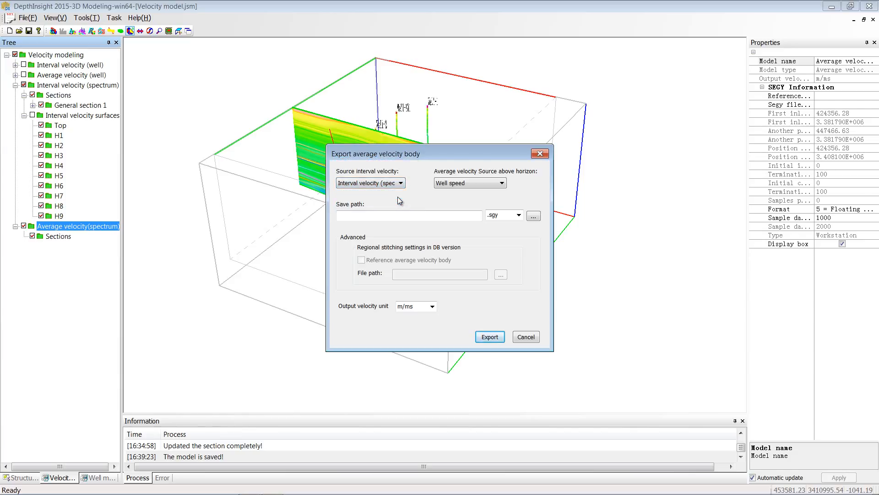
{"action": "left_click", "coordinate": [432, 307]}
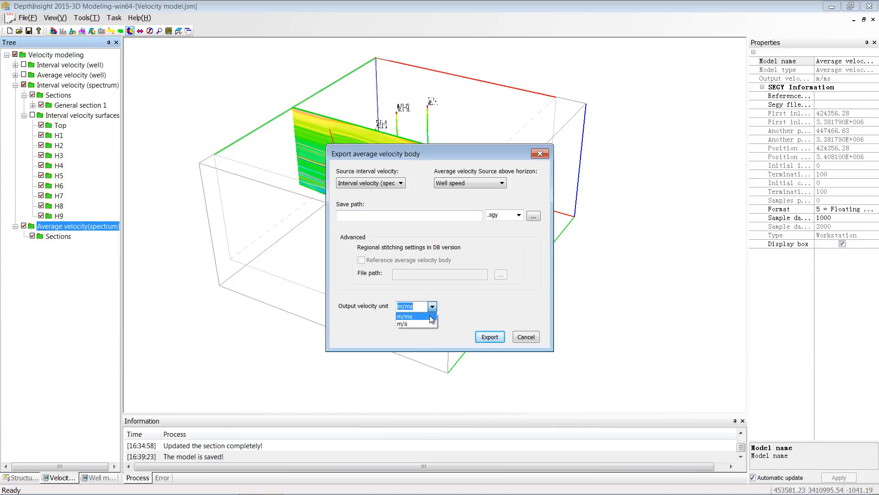
{"action": "left_click", "coordinate": [431, 316]}
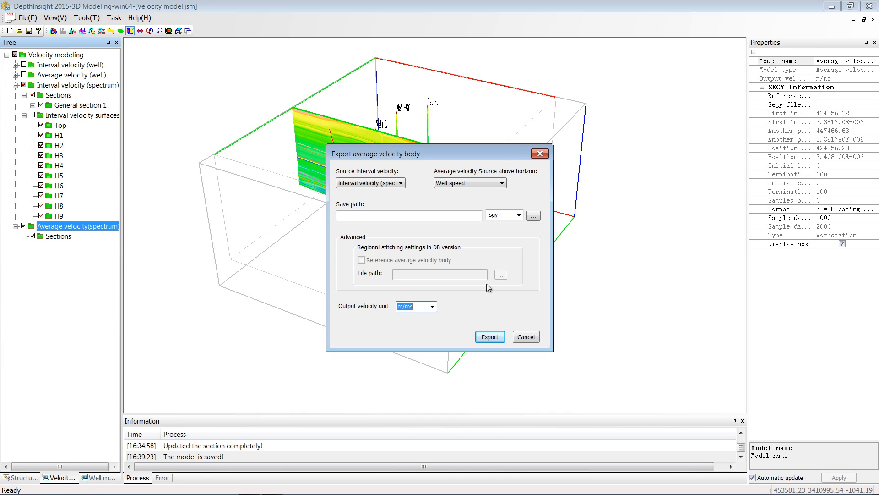
Set the save path to "Average velocity spectrum" as a SEGY file in the 3D-Model folder and export the volume
{"action": "left_click", "coordinate": [535, 216]}
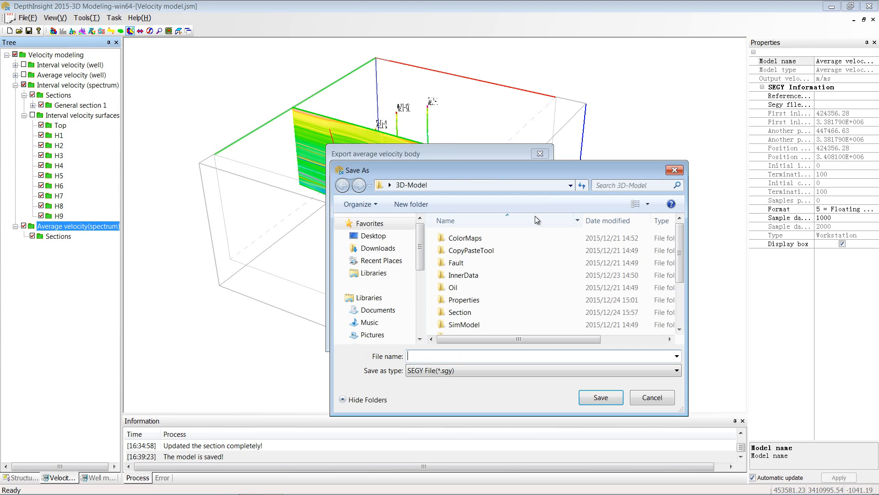
{"action": "scroll", "coordinate": [534, 216], "scroll_direction": "down", "scroll_amount": 2}
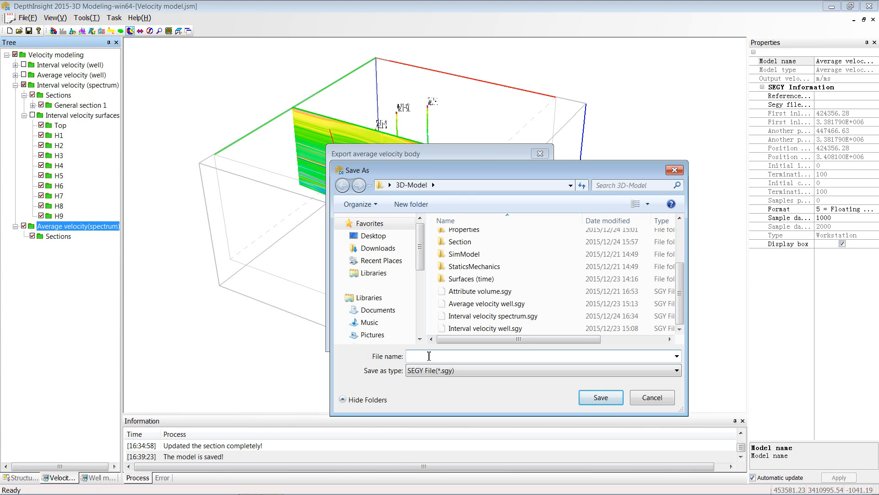
{"action": "type", "text": "Average velocity spectrum"}
{"action": "left_click", "coordinate": [607, 398]}
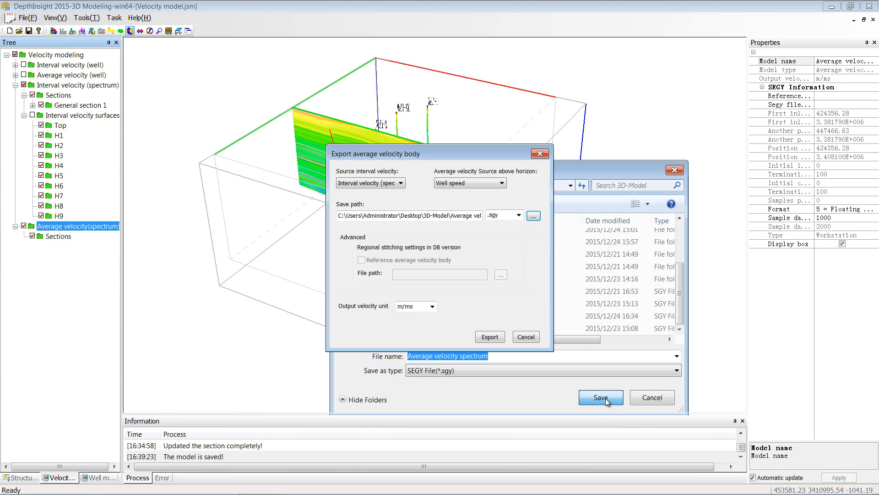
{"action": "left_click", "coordinate": [491, 341]}
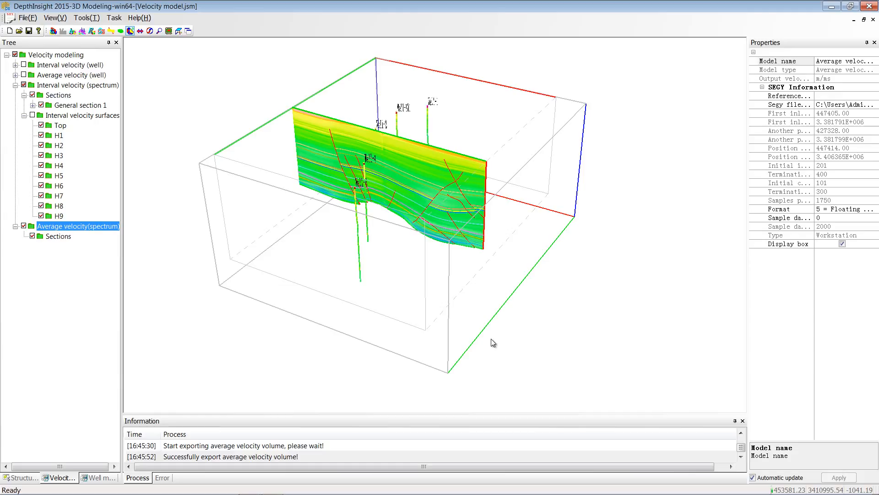
For the average velocity model's sections, set the horizontal step to 20 and the vertical step to 2
{"action": "key", "text": "Down"}
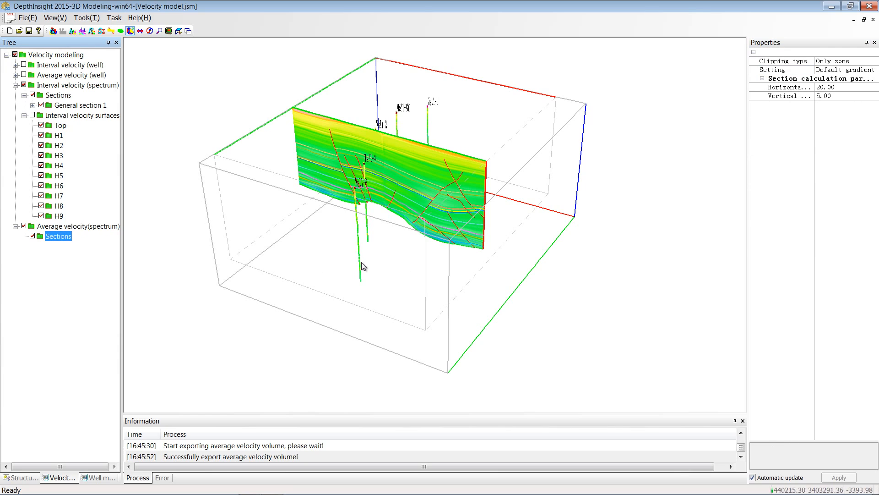
{"action": "left_click", "coordinate": [844, 88]}
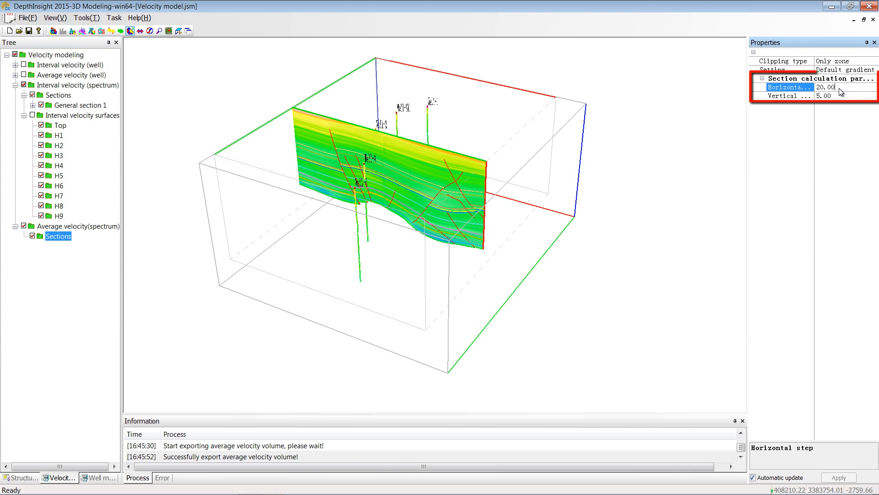
{"action": "left_click", "coordinate": [818, 88]}
{"action": "type", "text": "20"}
{"action": "left_click", "coordinate": [836, 95]}
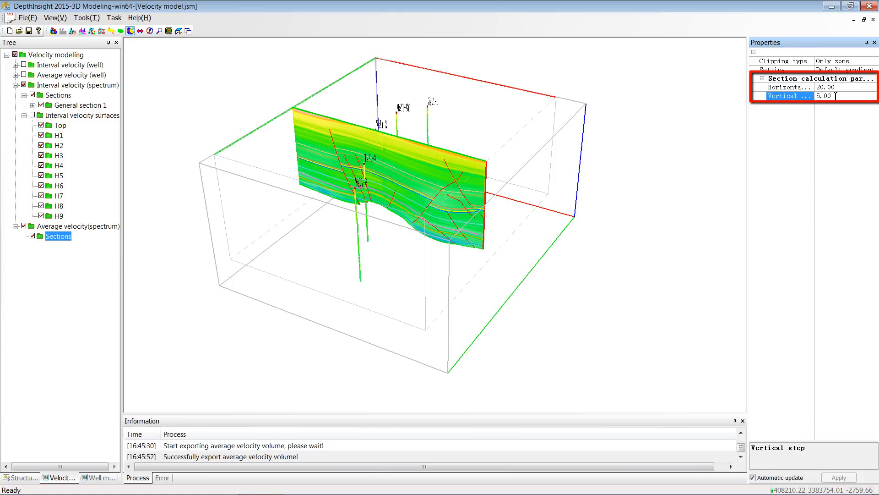
{"action": "key", "text": "BackSpace"}
{"action": "key", "text": "BackSpace"}
{"action": "key", "text": "BackSpace"}
{"action": "key", "text": "BackSpace"}
{"action": "type", "text": "2"}
{"action": "key", "text": "Return"}
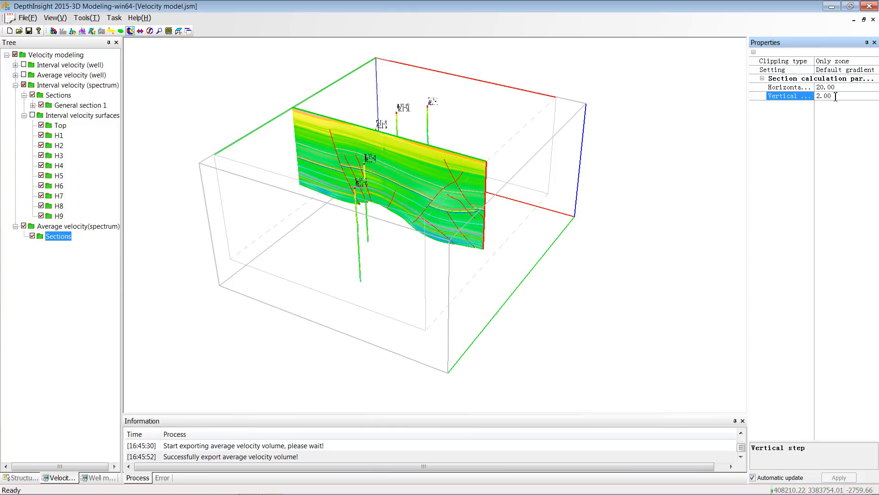
{"action": "left_click", "coordinate": [787, 118]}
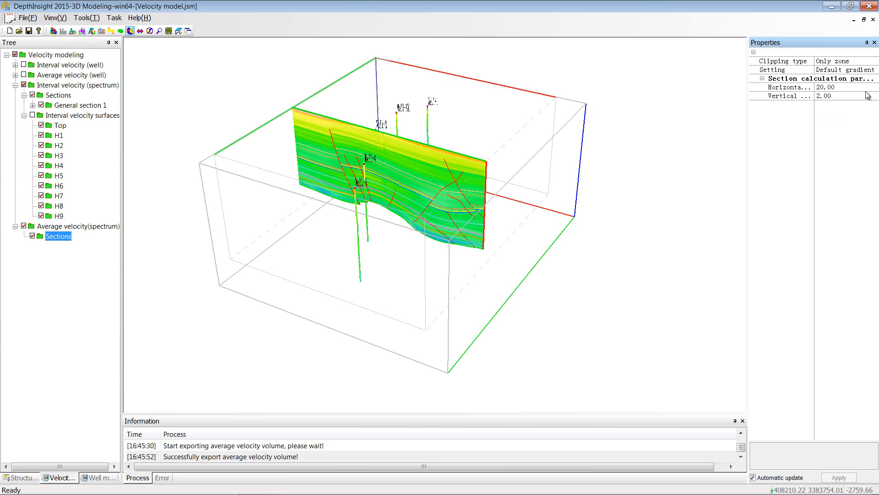
Assign the Interval velocity colour table to the average velocity model's sections and apply its settings
{"action": "left_click", "coordinate": [868, 71]}
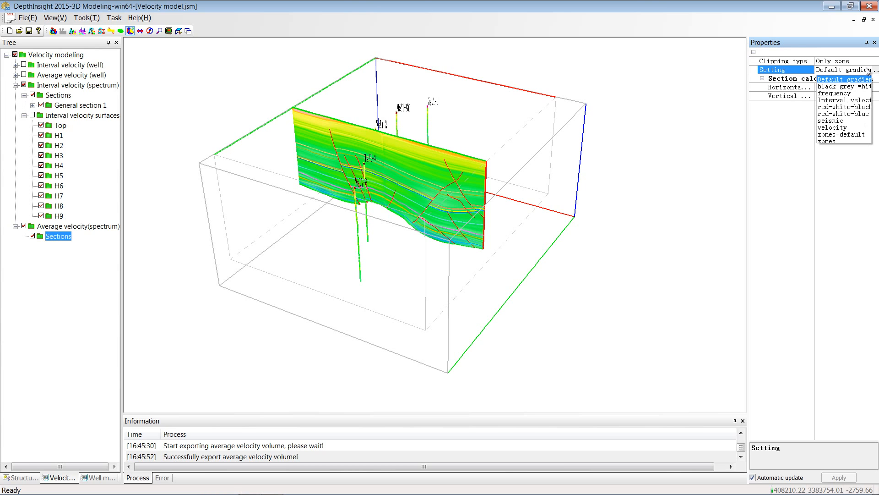
{"action": "left_click", "coordinate": [858, 100]}
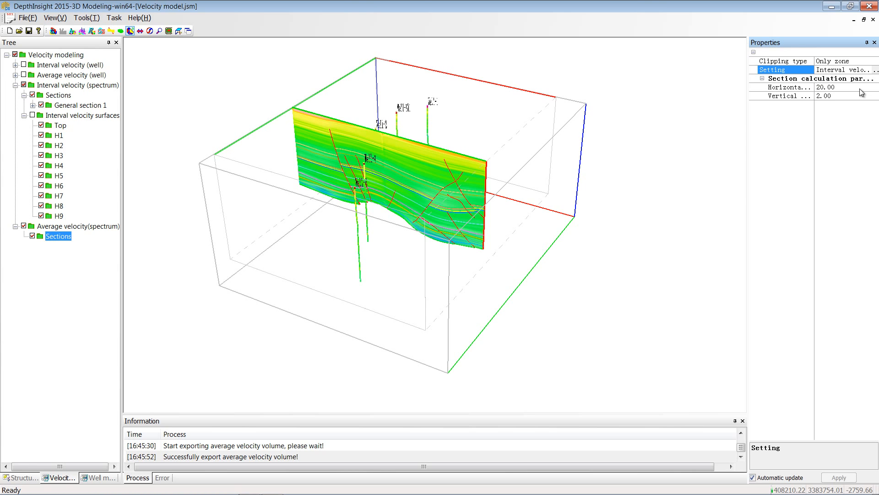
{"action": "left_click", "coordinate": [875, 71]}
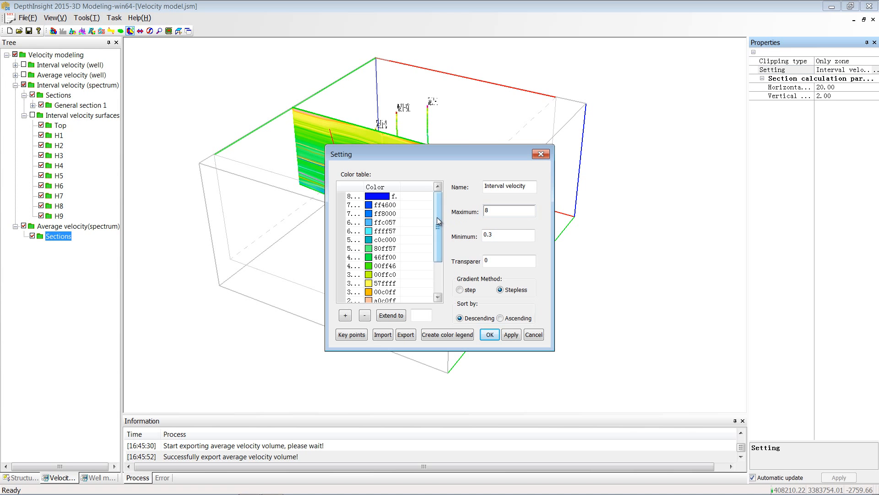
{"action": "mouse_move", "coordinate": [437, 224]}
{"action": "left_mouse_down"}
{"action": "mouse_move", "coordinate": [437, 265]}
{"action": "mouse_move", "coordinate": [439, 223]}
{"action": "left_mouse_up"}
{"action": "left_click", "coordinate": [505, 237]}
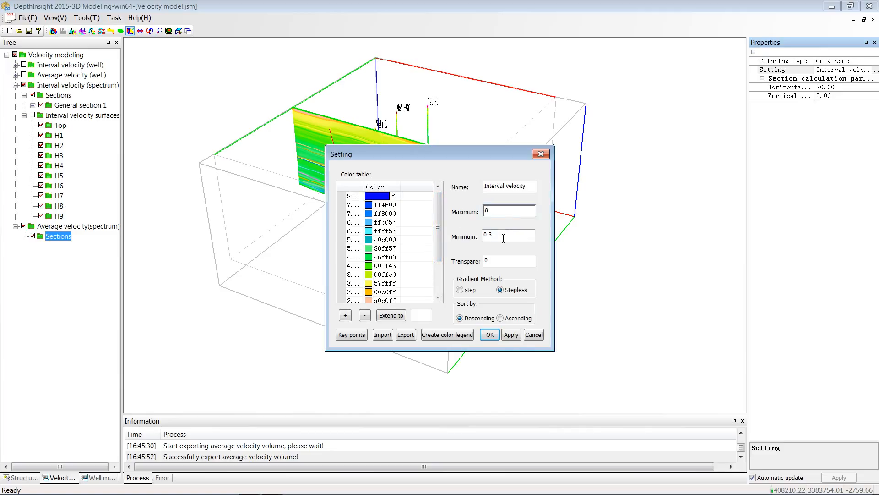
{"action": "left_click", "coordinate": [511, 336]}
{"action": "left_click", "coordinate": [489, 334]}
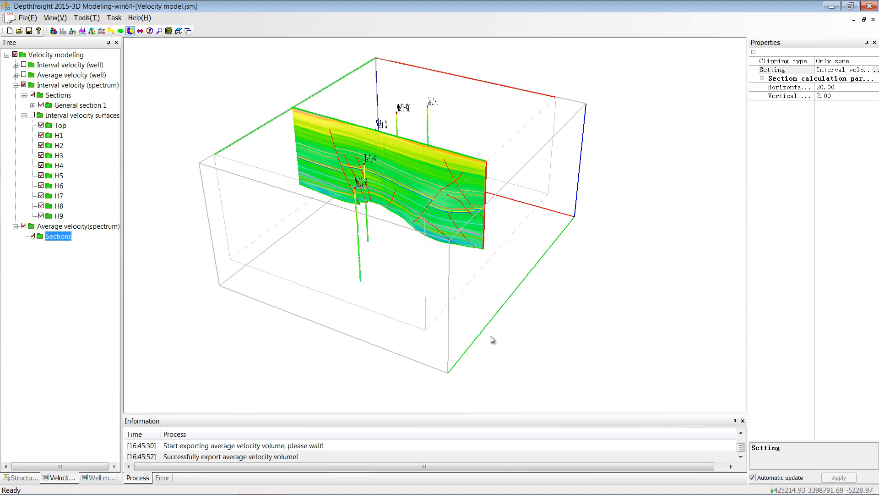
Hide the interval model's General section 1 and, in plan view, draw a general section across the survey between the wells for the average velocity model
{"action": "right_click", "coordinate": [65, 242]}
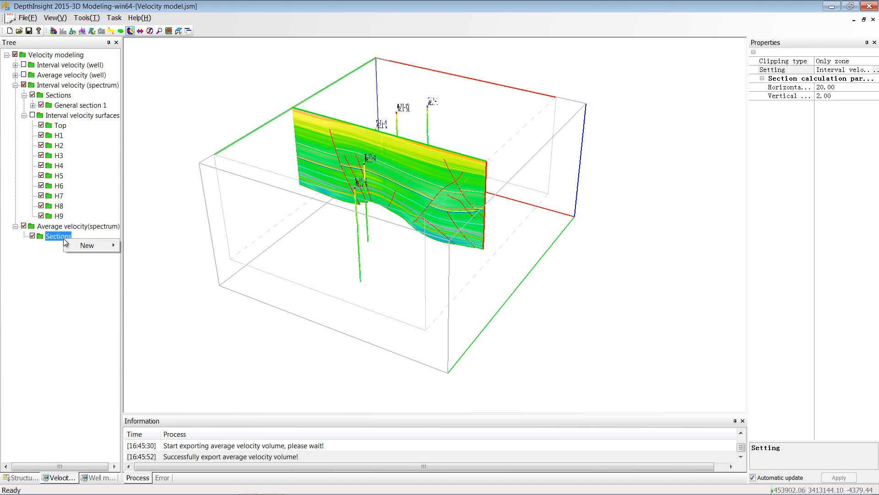
{"action": "mouse_move", "coordinate": [87, 245]}
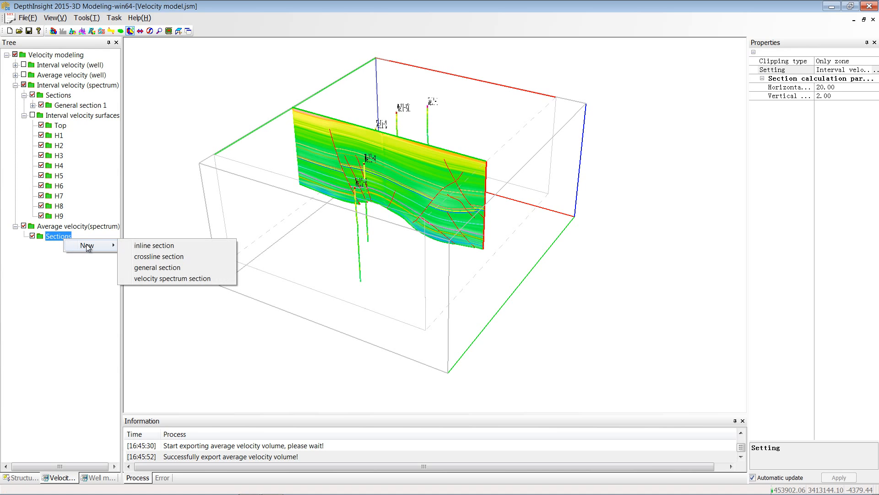
{"action": "left_click", "coordinate": [200, 267]}
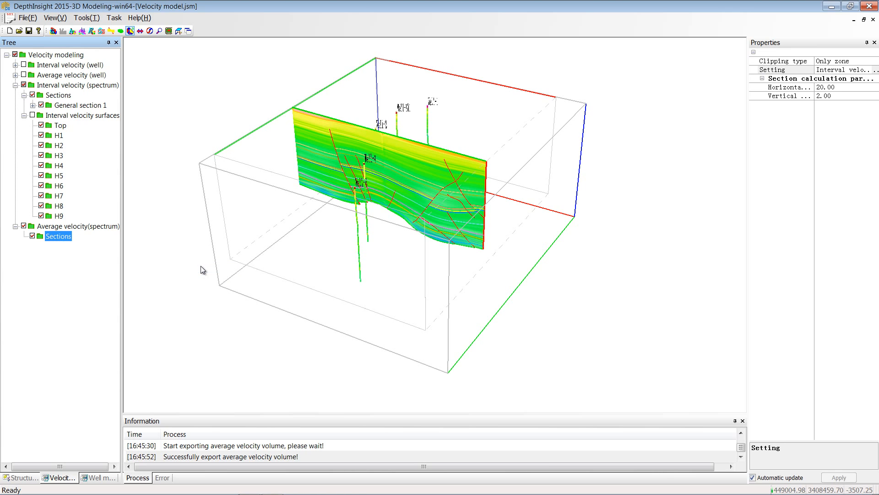
{"action": "left_click", "coordinate": [41, 105]}
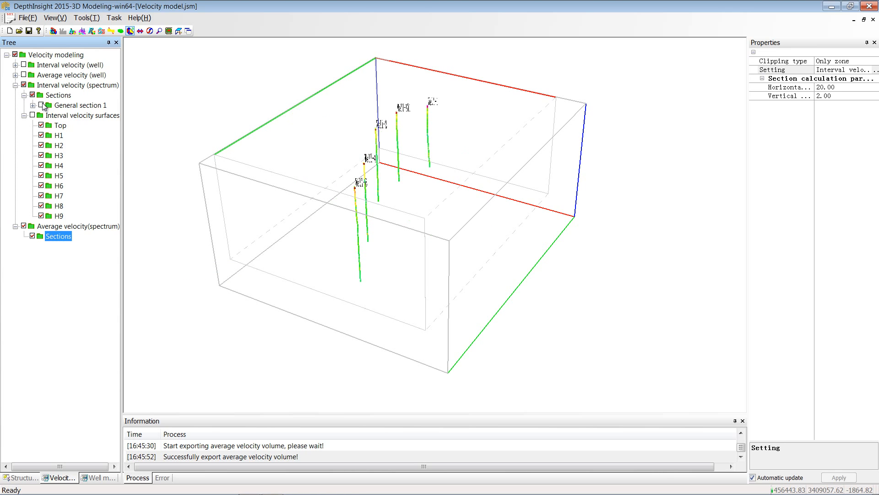
{"action": "left_click", "coordinate": [178, 32]}
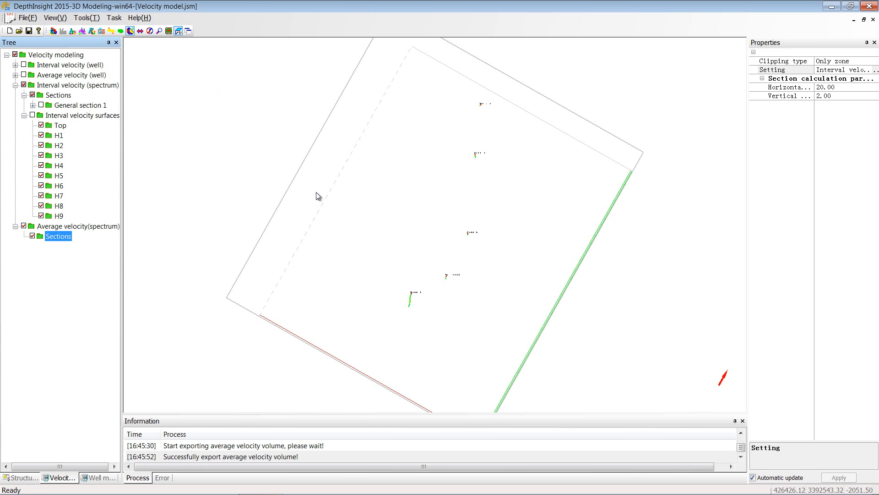
{"action": "left_click", "coordinate": [320, 167]}
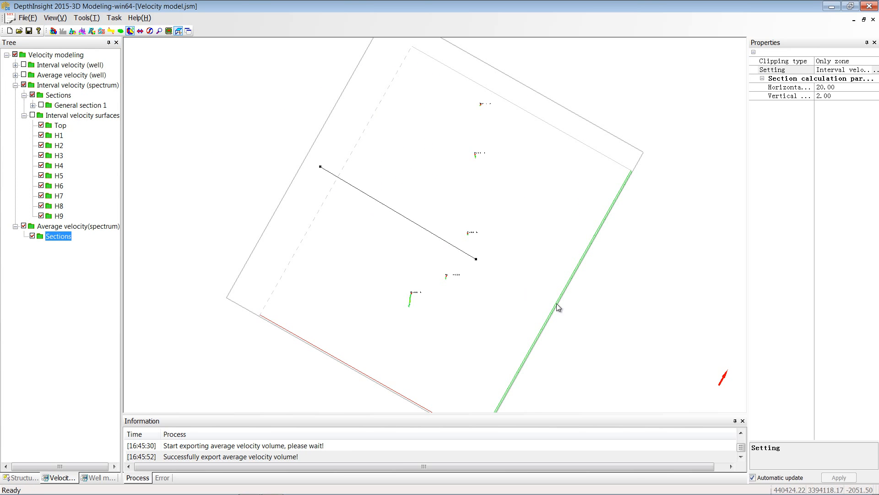
{"action": "right_click", "coordinate": [576, 318]}
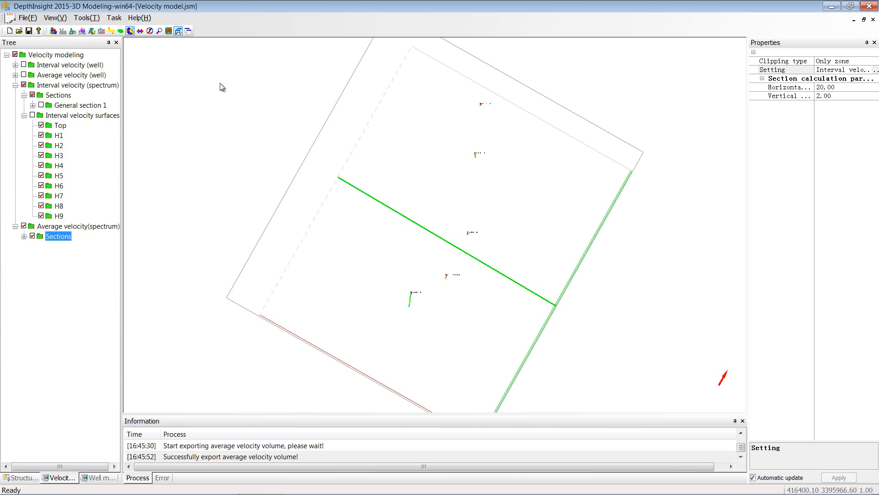
Return to the 3D view, extract the average velocity onto the average velocity model's General section 1, and save the project
{"action": "left_click", "coordinate": [179, 33]}
{"action": "left_click", "coordinate": [149, 30]}
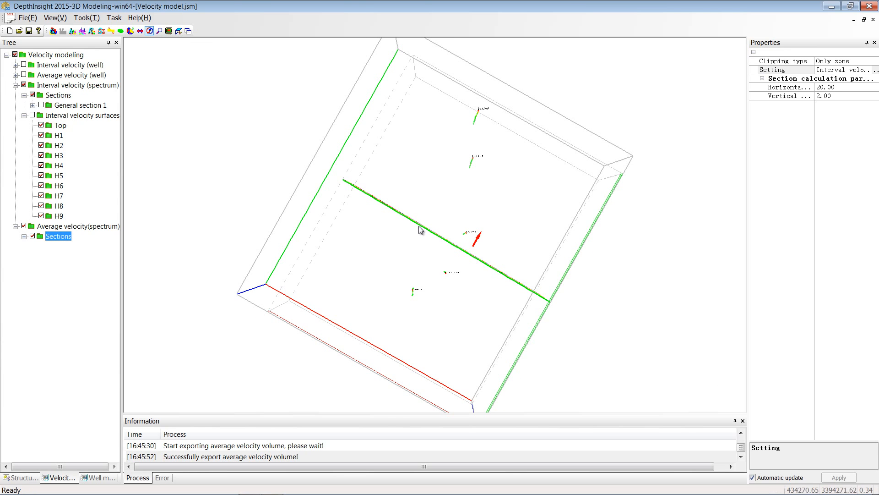
{"action": "left_click_drag", "start_coordinate": [420, 237], "coordinate": [399, 212]}
{"action": "middle_click_drag", "start_coordinate": [398, 212], "coordinate": [395, 215]}
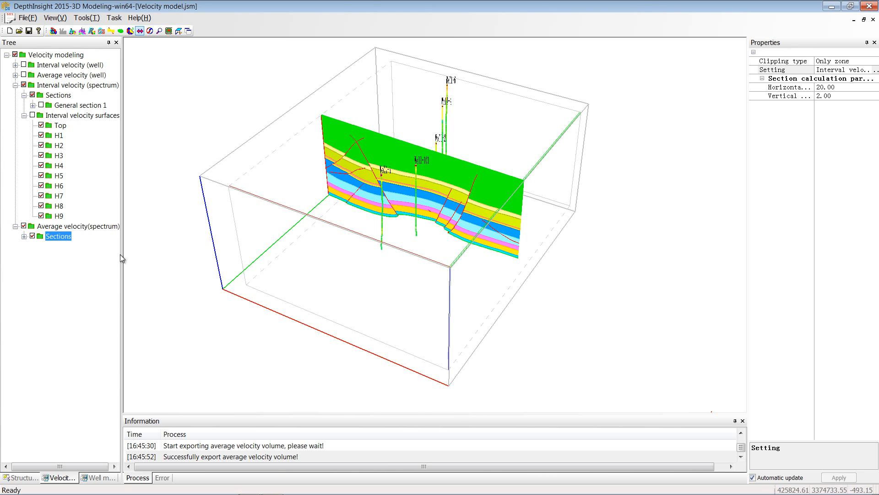
{"action": "left_click", "coordinate": [24, 236]}
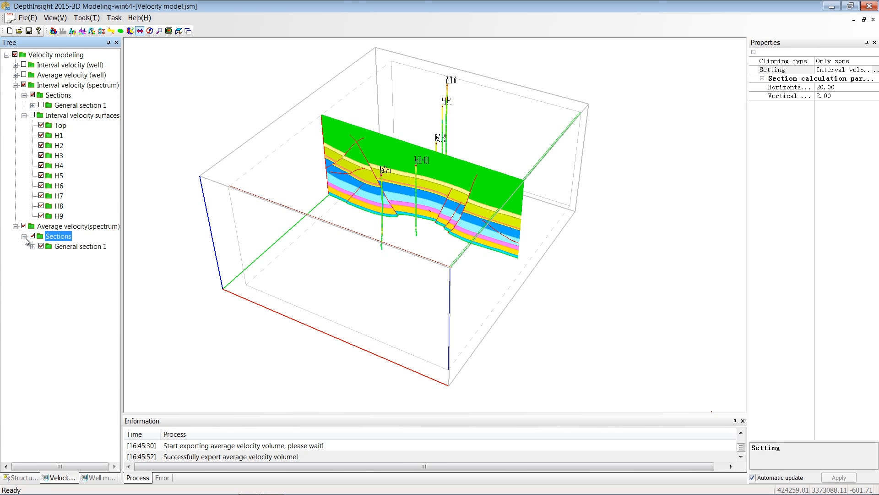
{"action": "left_click", "coordinate": [64, 248]}
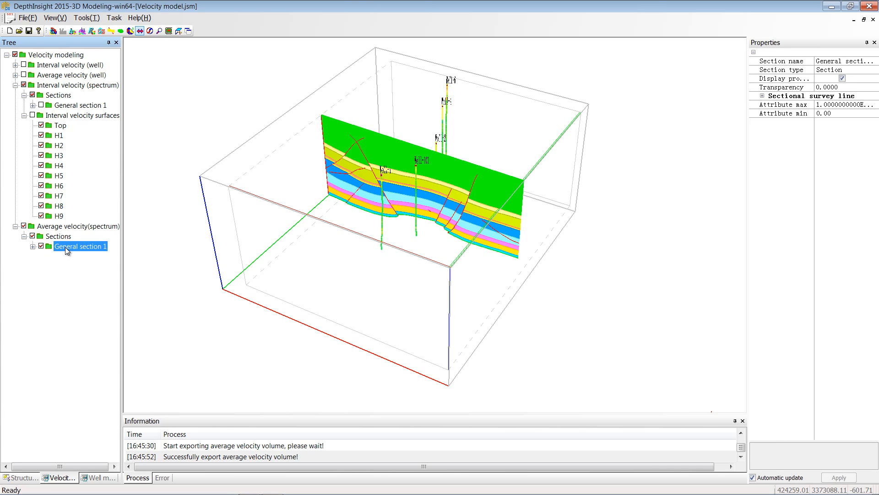
{"action": "right_click", "coordinate": [65, 246]}
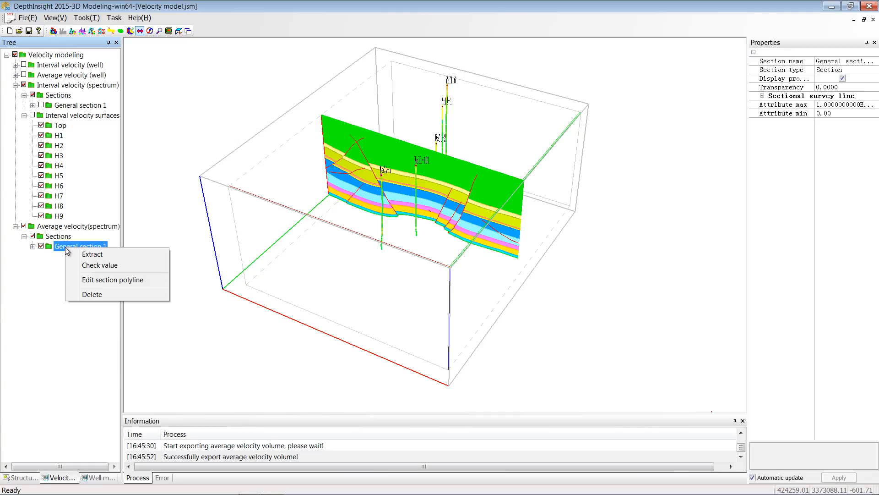
{"action": "left_click", "coordinate": [140, 255]}
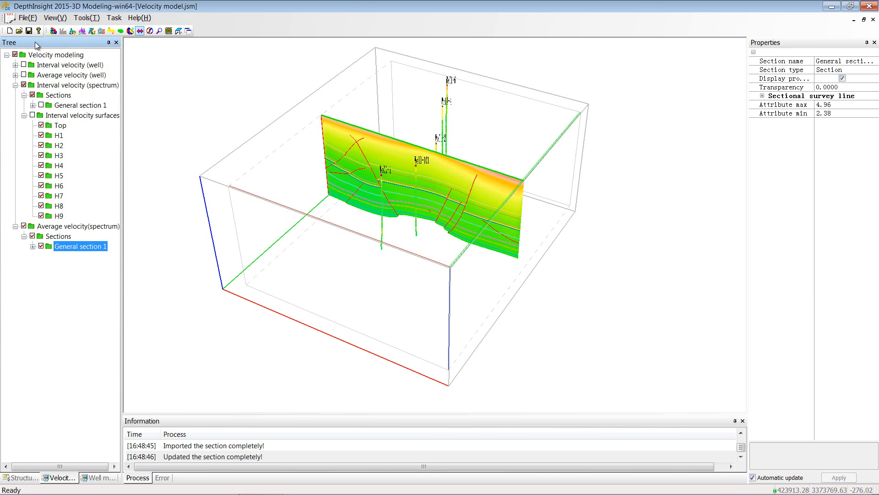
{"action": "left_click", "coordinate": [29, 30]}
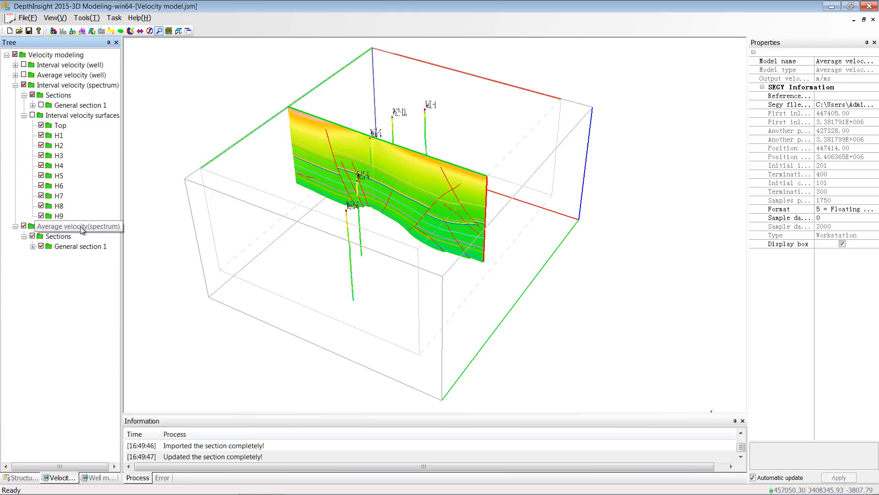
Correct the Average velocity(spectrum) model by well and extract its General section 1 again from the corrected volume
{"action": "left_click", "coordinate": [81, 226]}
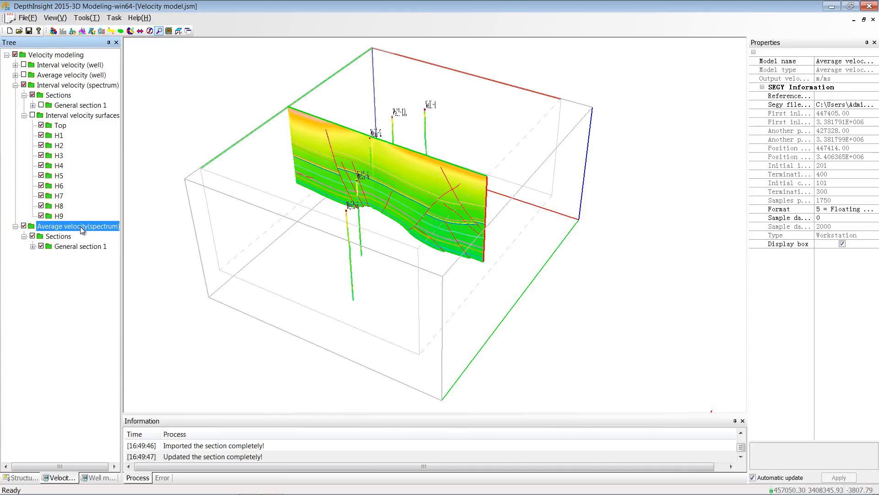
{"action": "right_click", "coordinate": [80, 226]}
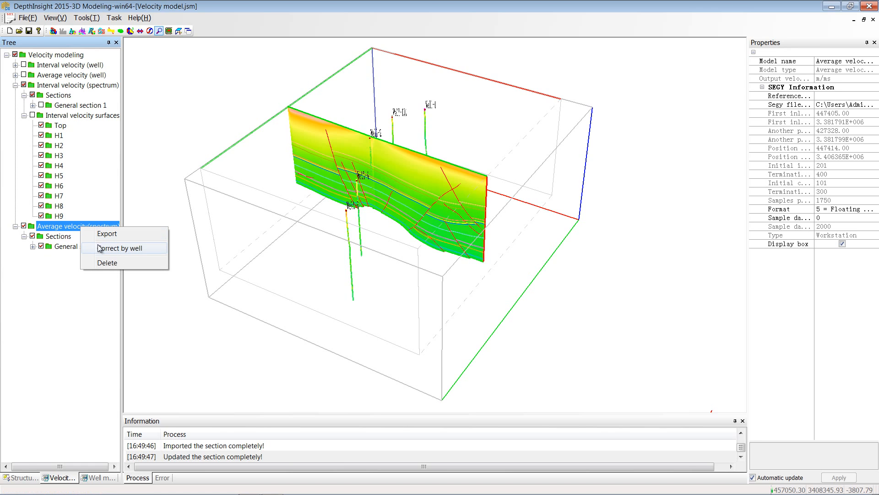
{"action": "left_click", "coordinate": [158, 251]}
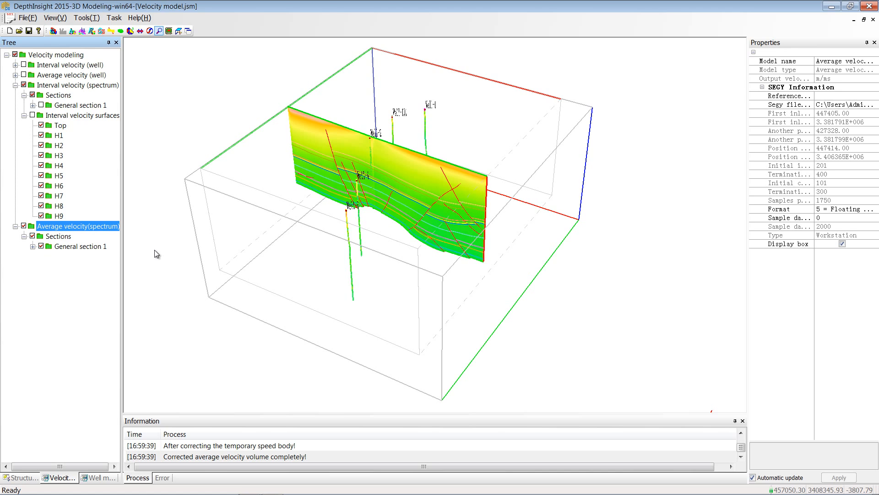
{"action": "left_click", "coordinate": [70, 250]}
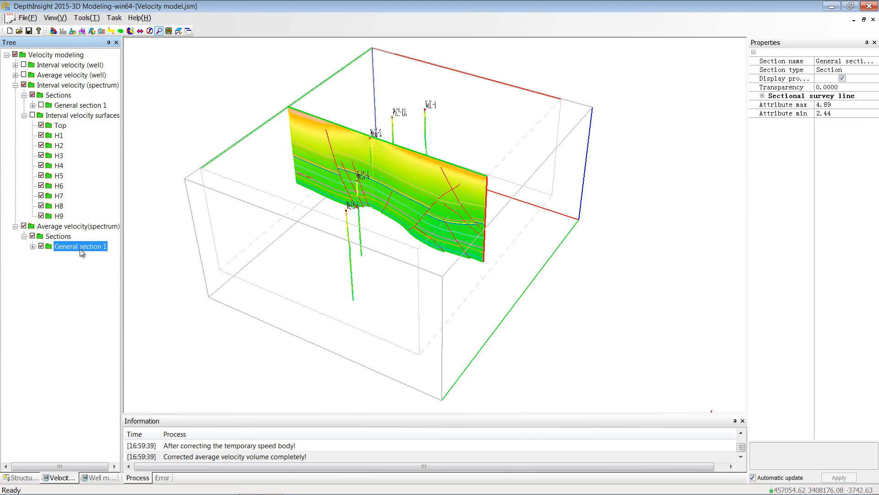
{"action": "right_click", "coordinate": [80, 248]}
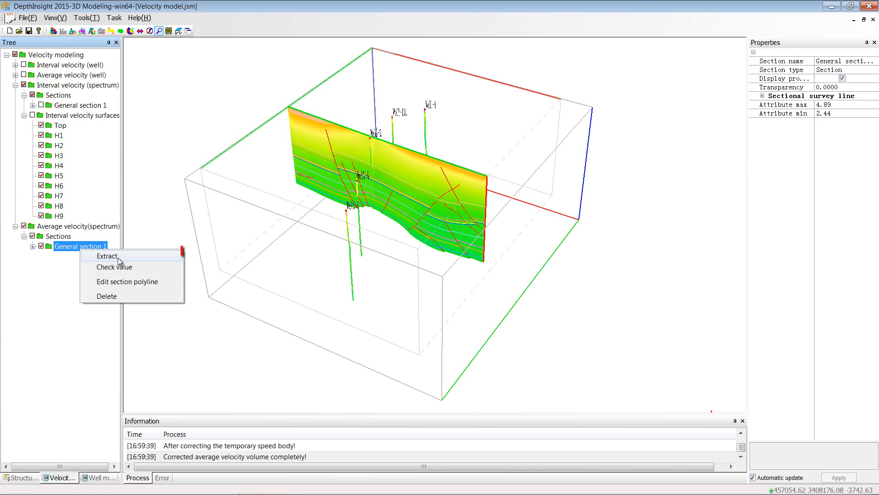
{"action": "left_click", "coordinate": [144, 260]}
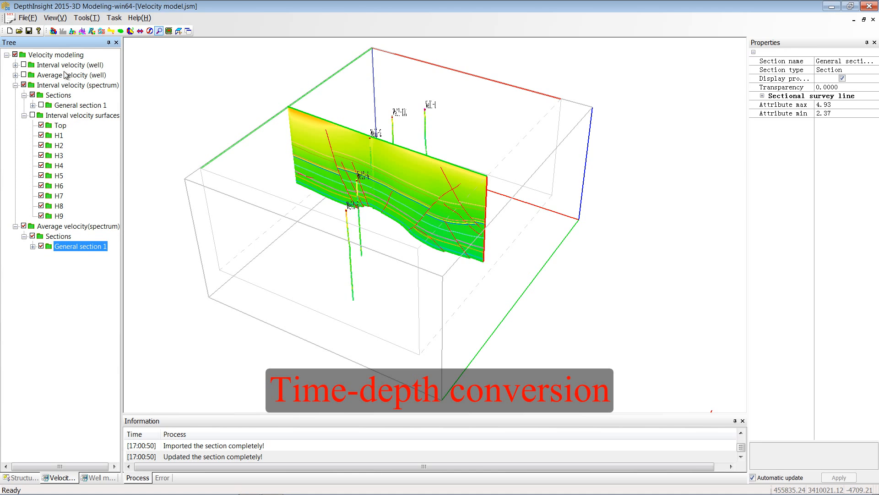
Start a T-D conversion of the velocity modeling project with Average velocity(spectrum) as the average velocity body
{"action": "left_click", "coordinate": [62, 55]}
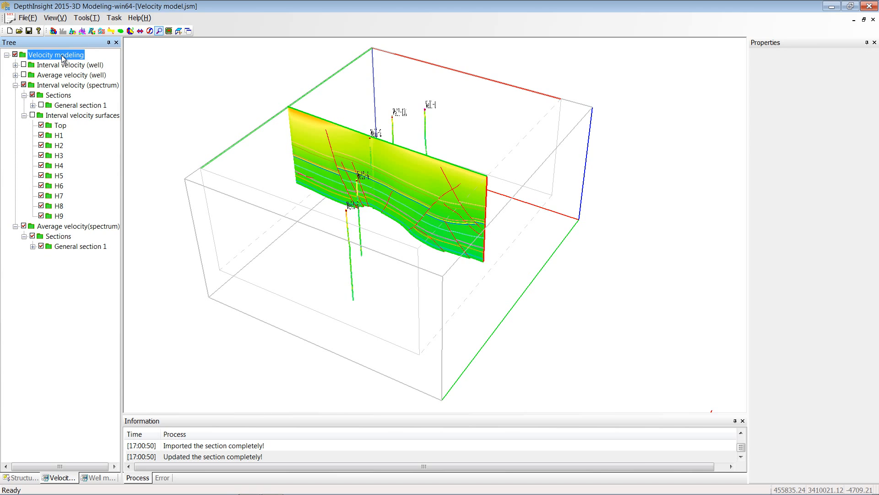
{"action": "right_click", "coordinate": [62, 55]}
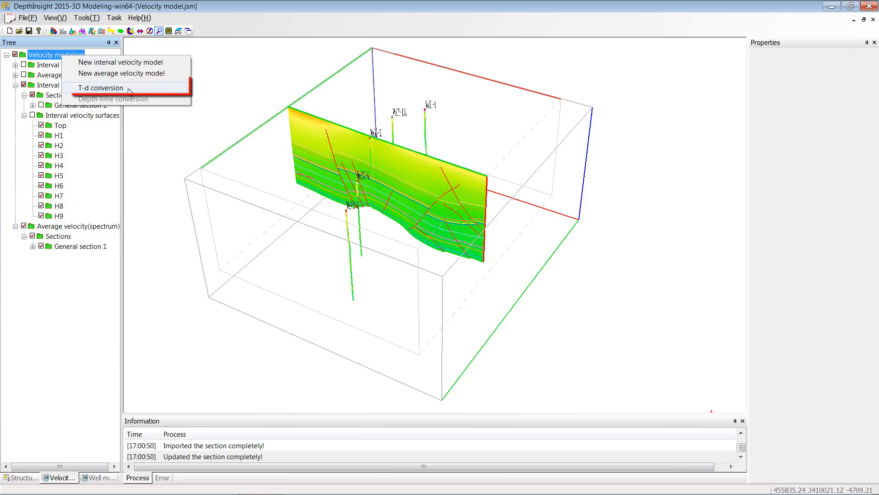
{"action": "left_click", "coordinate": [160, 88]}
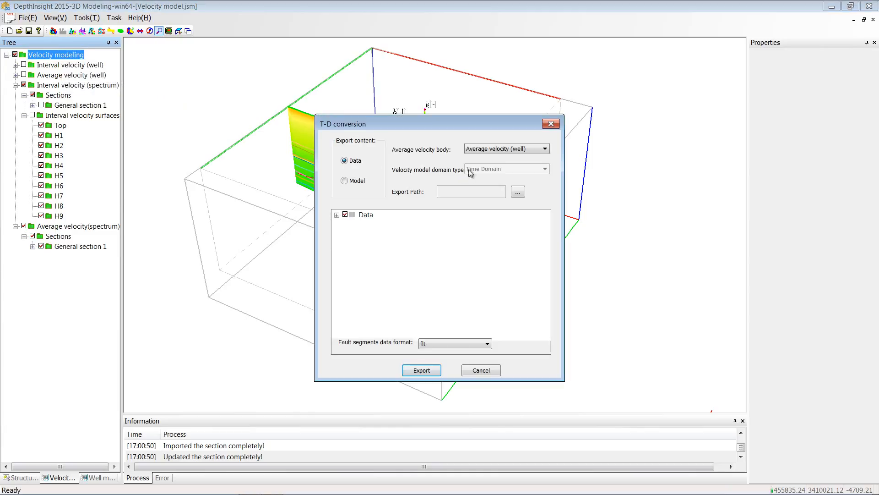
{"action": "left_click", "coordinate": [546, 149]}
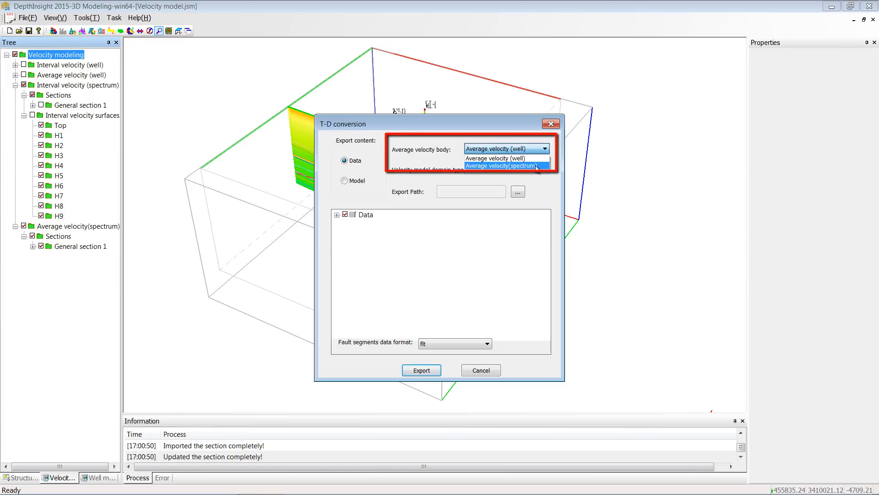
{"action": "left_click", "coordinate": [537, 166]}
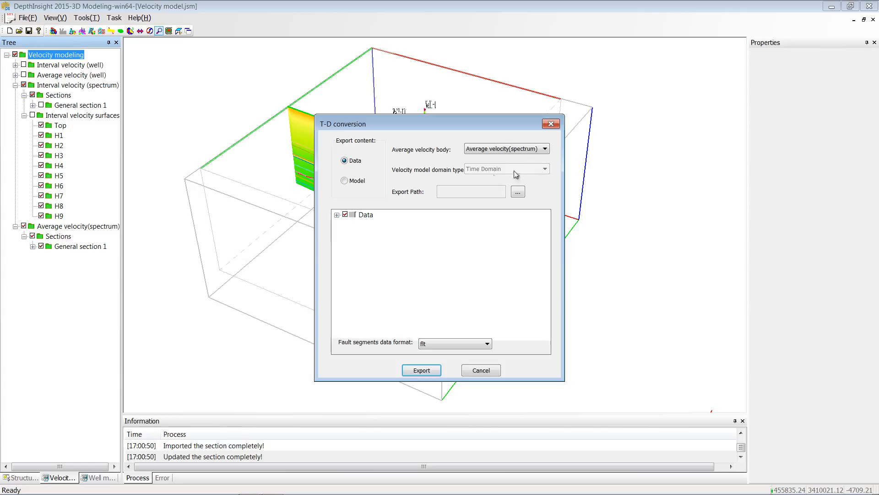
Examine the horizons and faults available for data export and the fault segments data format options, keeping flt
{"action": "left_click", "coordinate": [338, 216]}
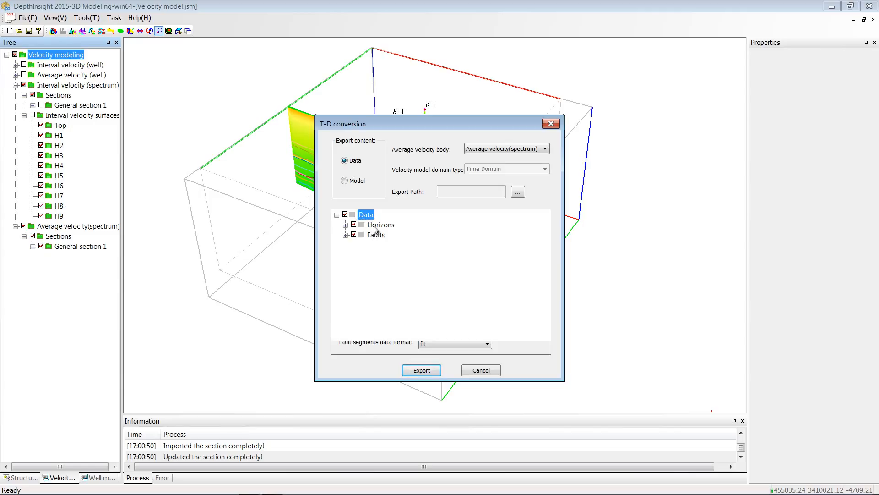
{"action": "left_click", "coordinate": [345, 225]}
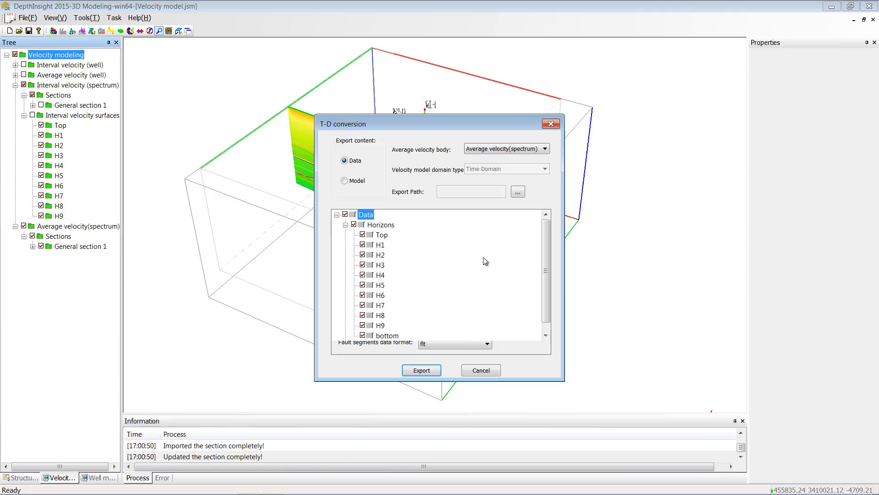
{"action": "scroll", "coordinate": [546, 263], "scroll_direction": "down", "scroll_amount": 1}
{"action": "left_click", "coordinate": [346, 335]}
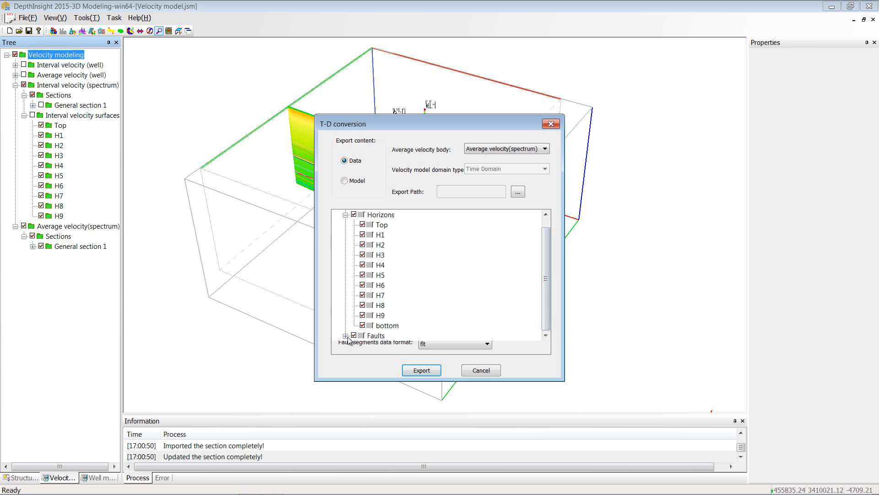
{"action": "scroll", "coordinate": [351, 336], "scroll_direction": "down", "scroll_amount": 4}
{"action": "scroll", "coordinate": [534, 309], "scroll_direction": "down", "scroll_amount": 4}
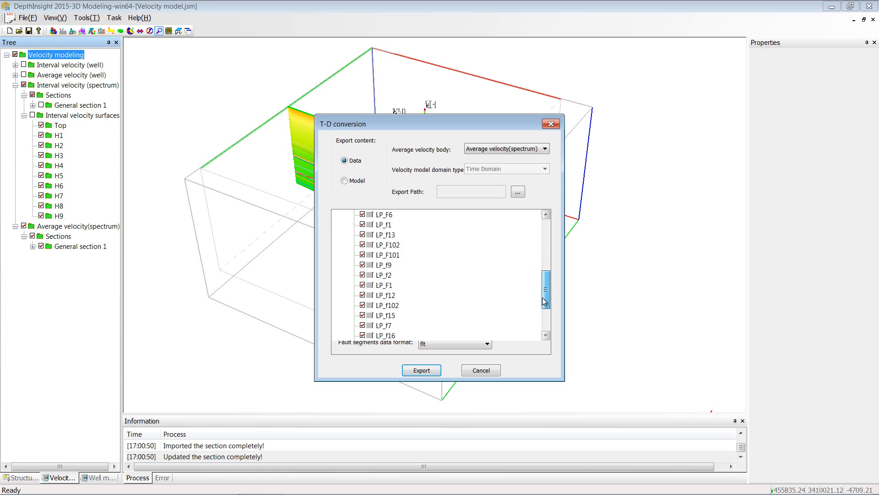
{"action": "left_click", "coordinate": [487, 344]}
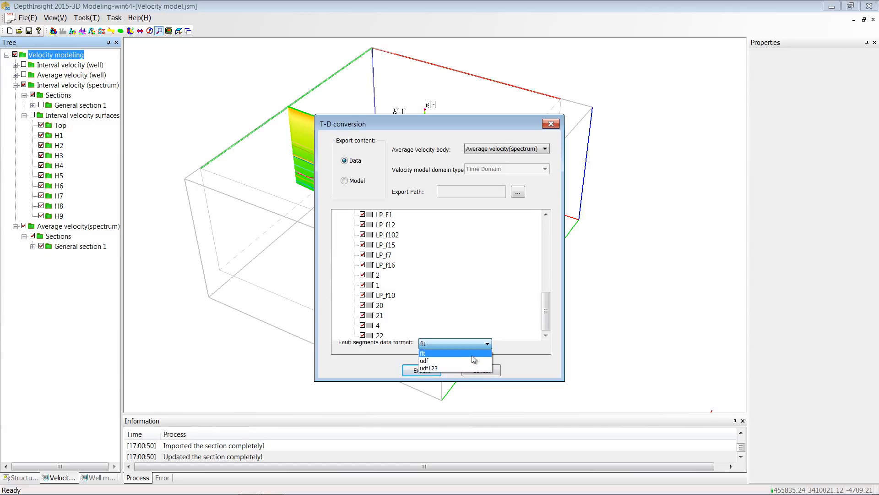
{"action": "left_click", "coordinate": [472, 355]}
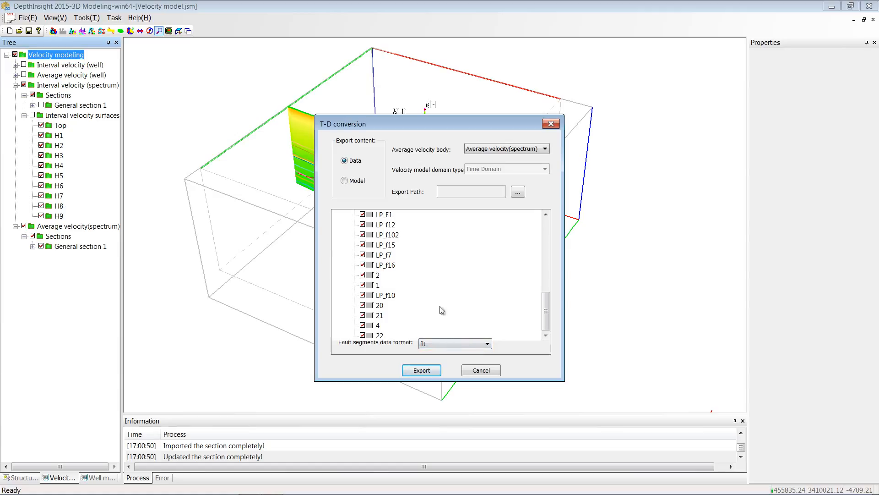
Set the T-D conversion's export content to Model, choose the Depht-Model folder as export path, and export the depth model
{"action": "left_click", "coordinate": [345, 181]}
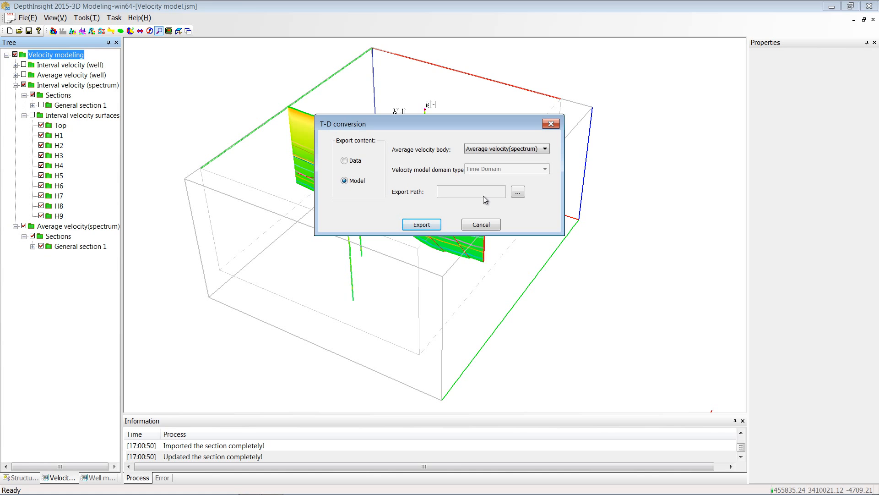
{"action": "left_click", "coordinate": [518, 192]}
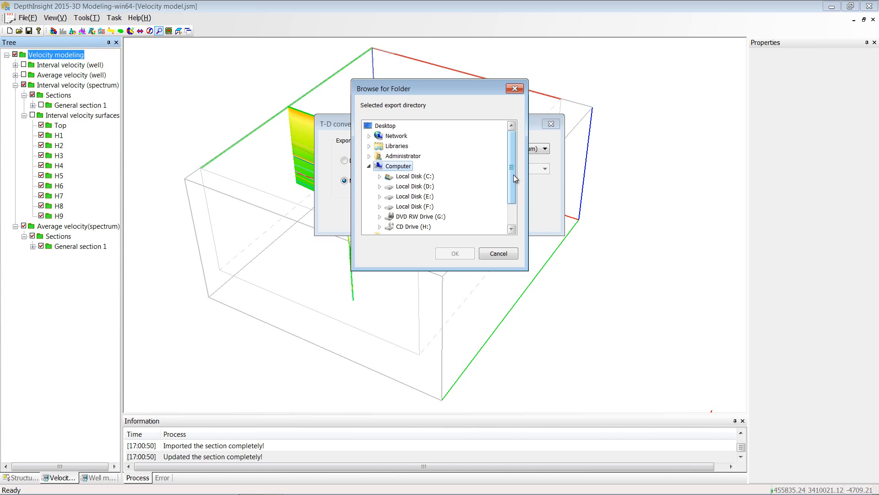
{"action": "left_click_drag", "start_coordinate": [513, 175], "coordinate": [513, 194]}
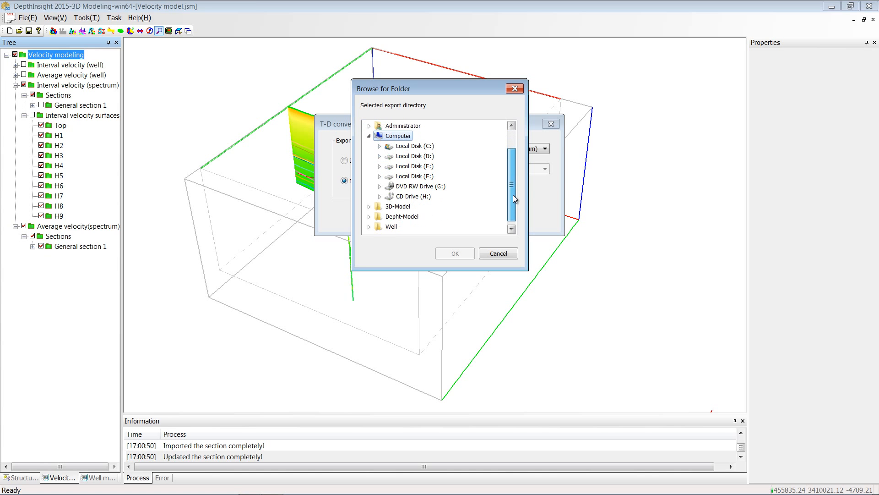
{"action": "left_click", "coordinate": [463, 216]}
{"action": "left_click", "coordinate": [453, 254]}
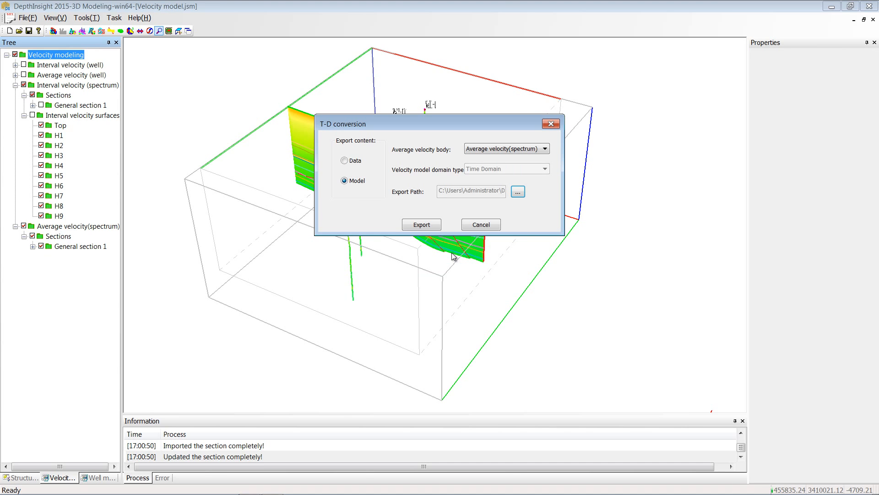
{"action": "left_click", "coordinate": [422, 225]}
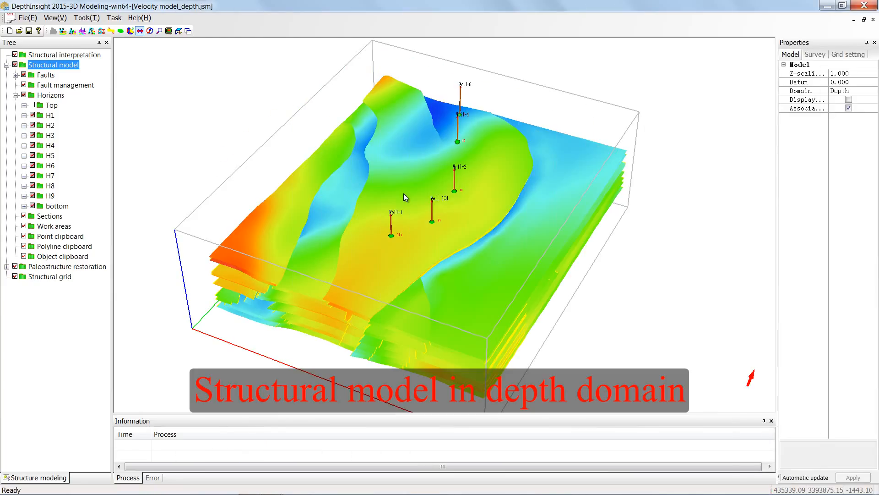
Check the converted structural model's domain options, keeping Depth, and inspect its horizons by hiding H1 to H4 and showing them again
{"action": "left_click", "coordinate": [873, 91]}
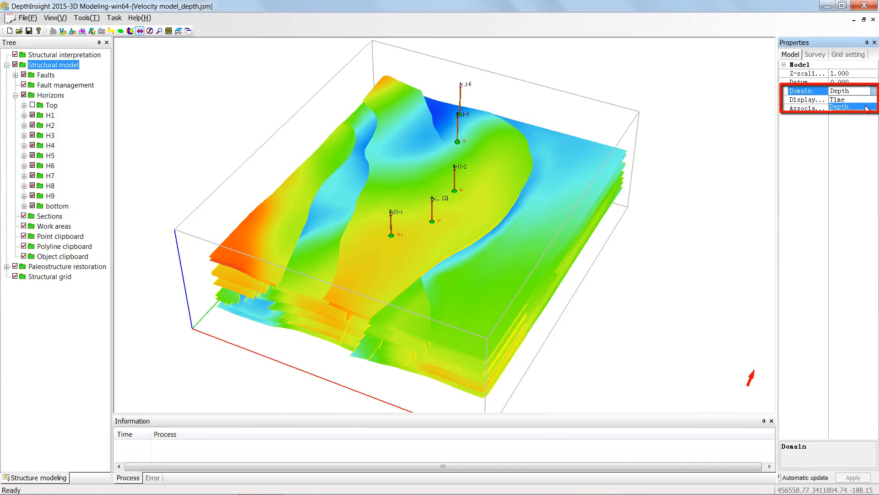
{"action": "left_click", "coordinate": [866, 106]}
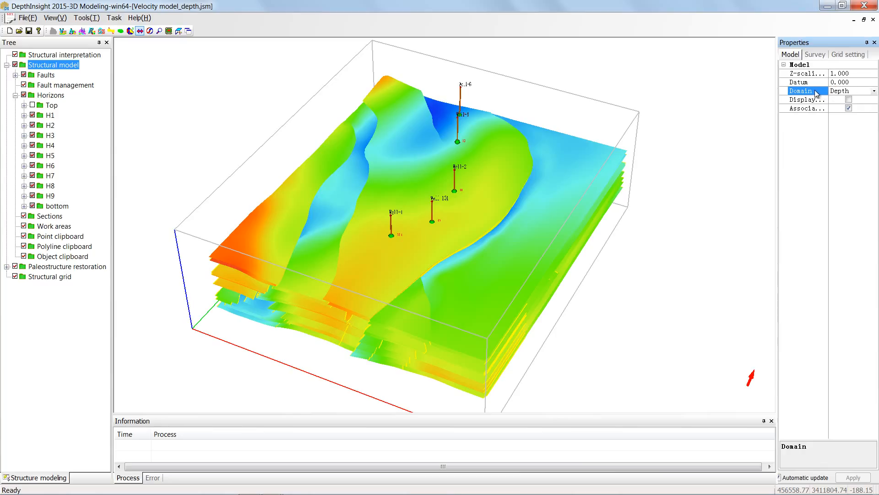
{"action": "left_click", "coordinate": [32, 115]}
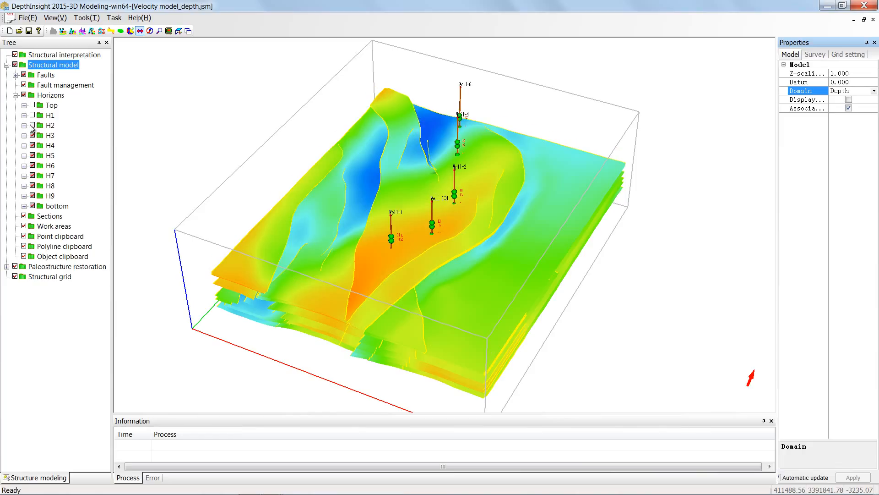
{"action": "left_click", "coordinate": [32, 135]}
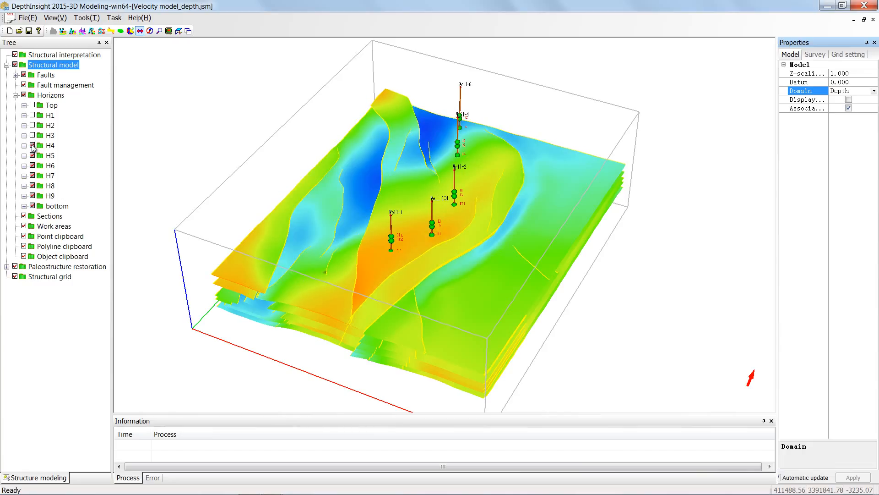
{"action": "left_click", "coordinate": [32, 146]}
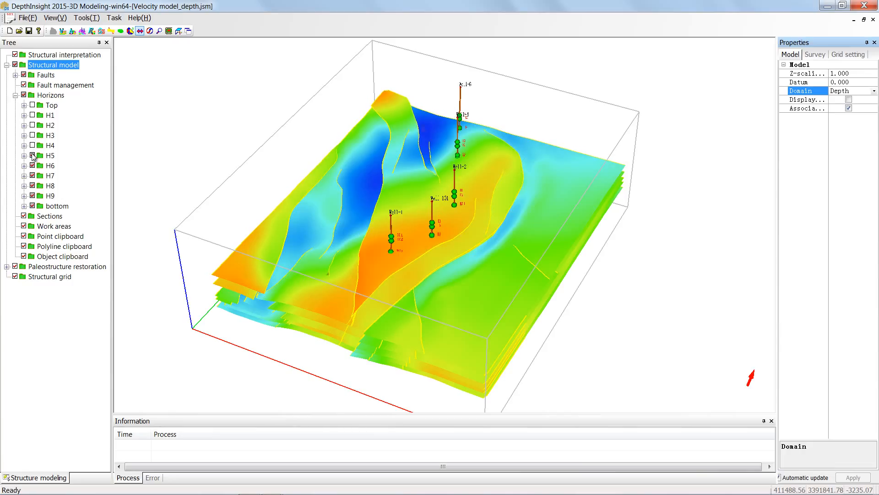
{"action": "left_click", "coordinate": [32, 145]}
{"action": "left_click", "coordinate": [32, 125]}
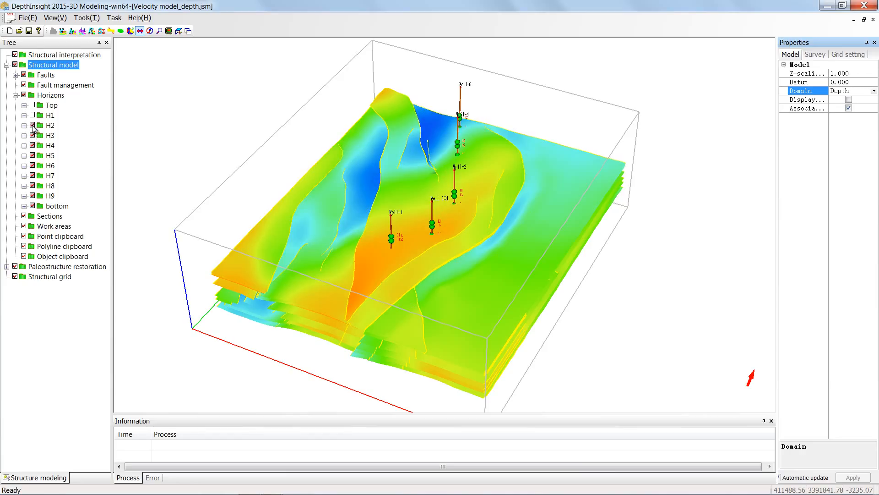
{"action": "left_click", "coordinate": [32, 115]}
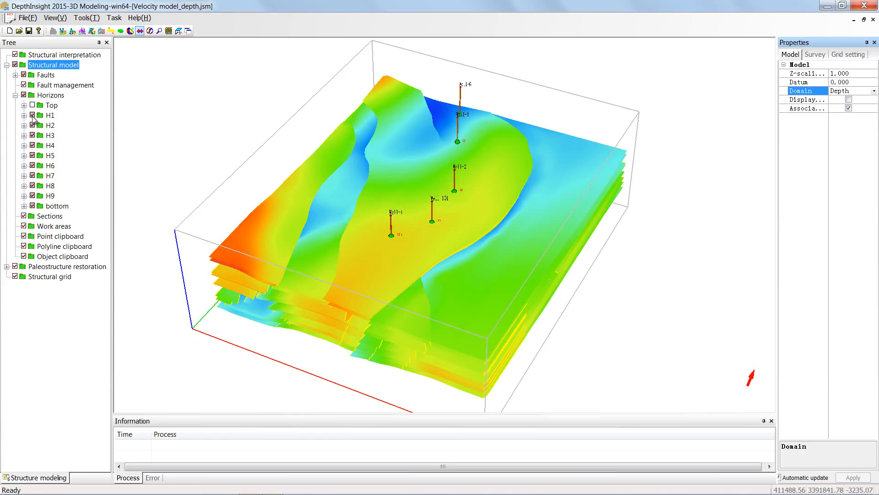